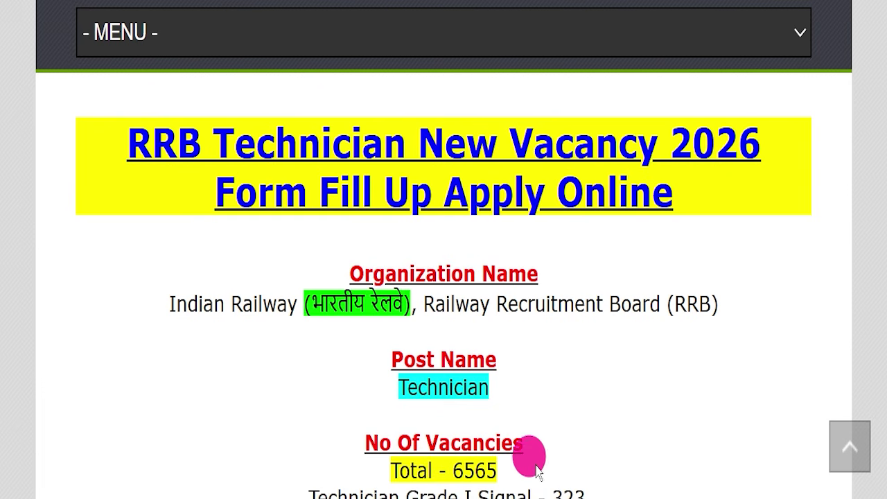
click(527, 398)
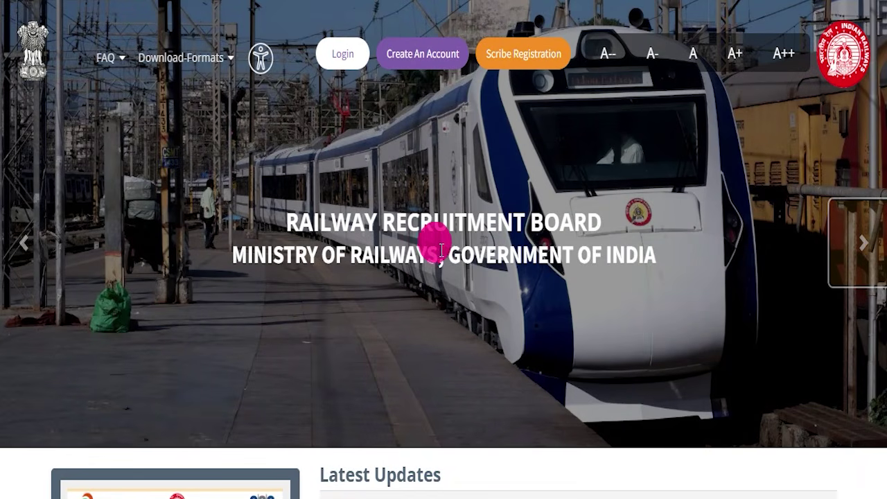
click(867, 254)
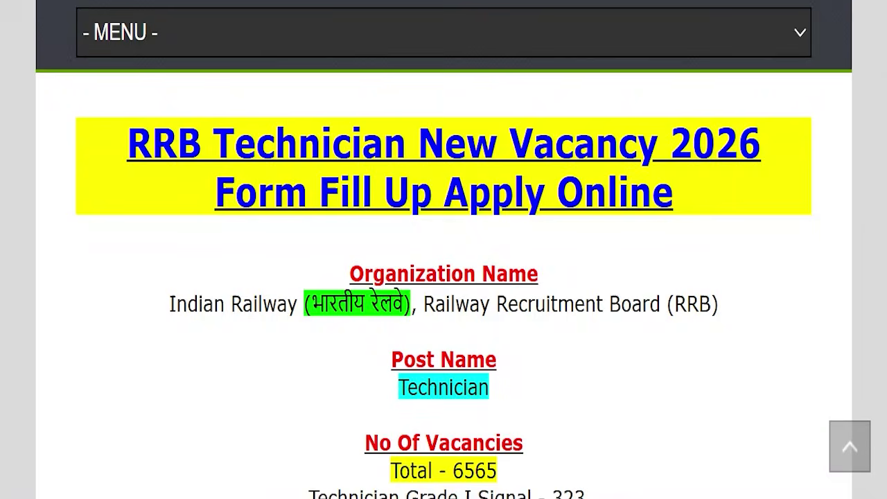
- Check the starting and last dates for applying online under Important Dates in the RRB Technician article
scroll(548, 327, down, 4)
drag(515, 392, 646, 392)
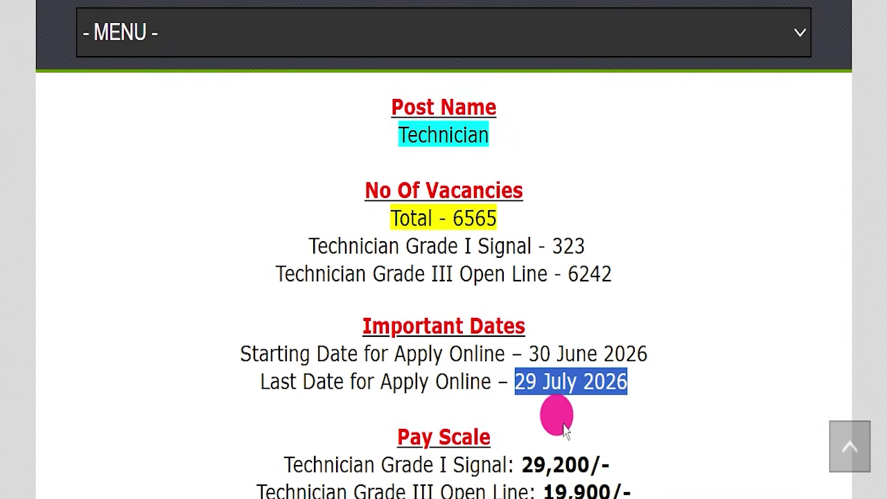
click(539, 378)
drag(524, 349, 685, 346)
click(648, 372)
drag(519, 351, 678, 343)
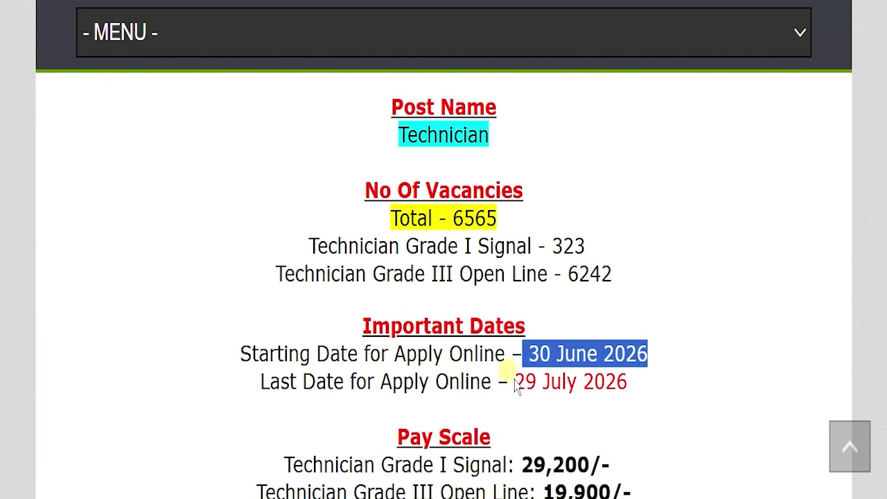
drag(515, 388, 667, 388)
click(666, 388)
scroll(665, 387, up, 2)
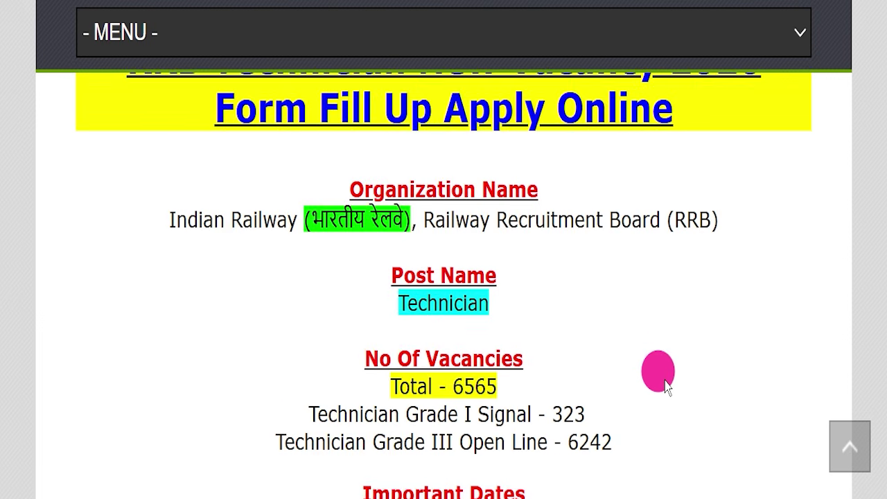
scroll(665, 385, up, 1)
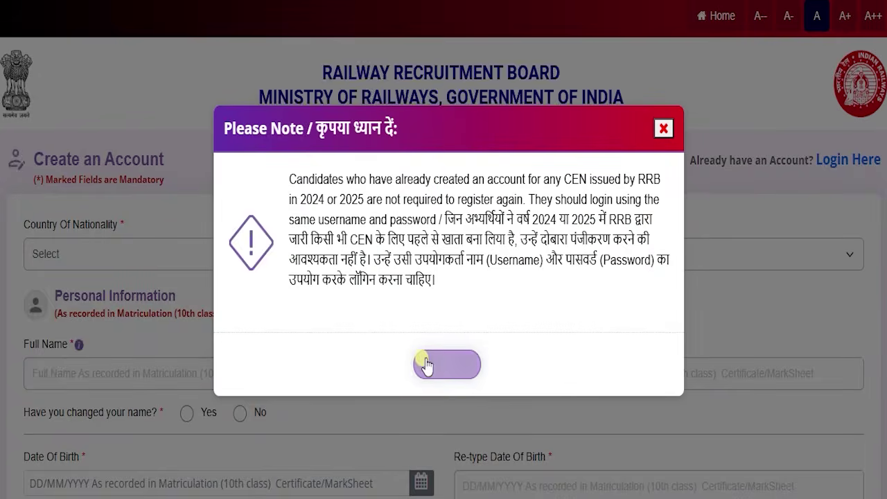
- Dismiss the notice about existing accounts and look through the fields of the Create an Account form
click(426, 360)
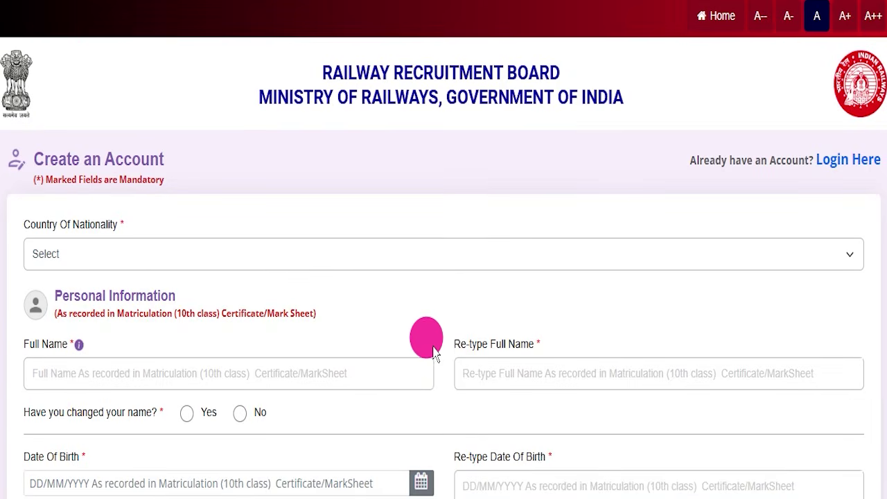
scroll(429, 266, down, 7)
scroll(334, 277, down, 3)
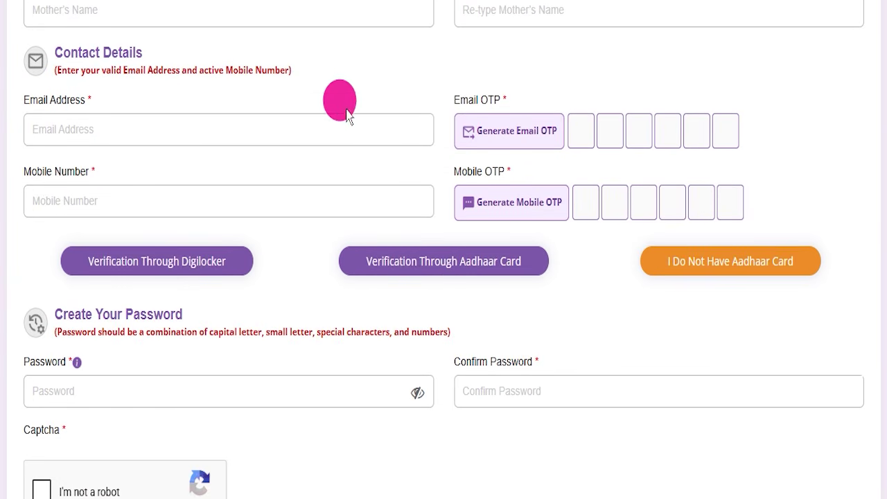
scroll(198, 340, down, 3)
scroll(363, 294, up, 15)
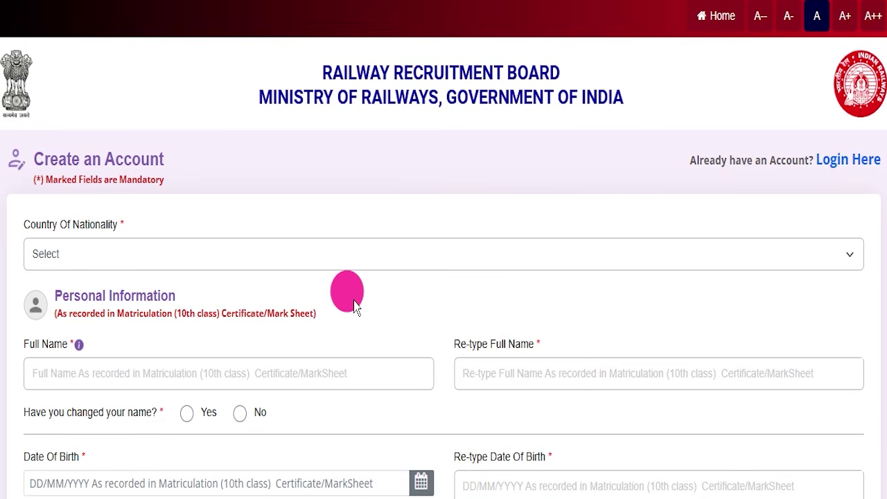
- Return to the RRB home page, dismiss the fake-websites warning and view the account sign-in options
click(714, 15)
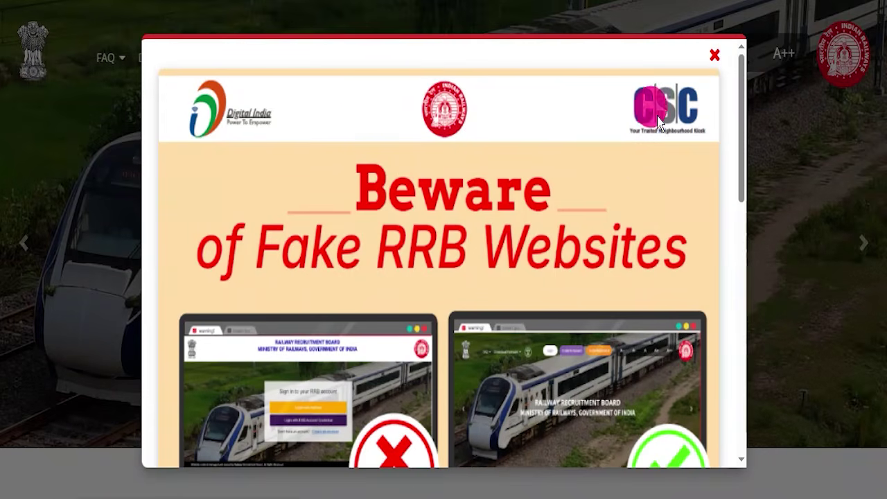
click(715, 54)
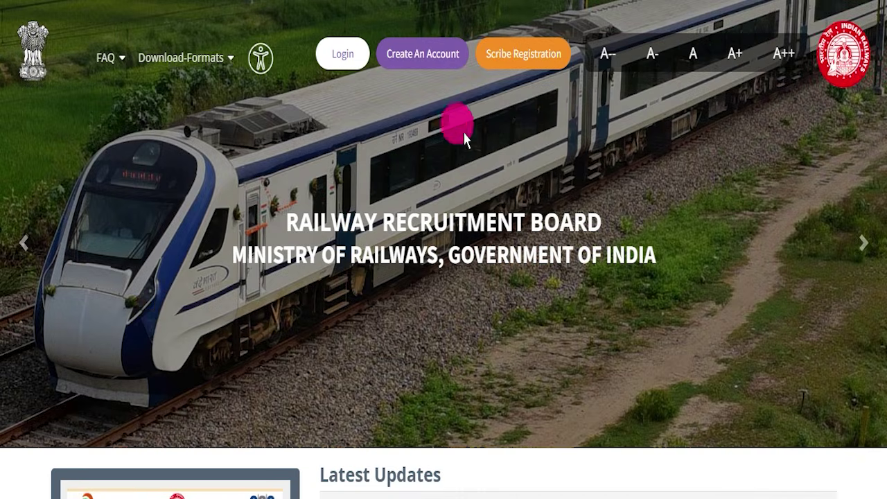
click(342, 54)
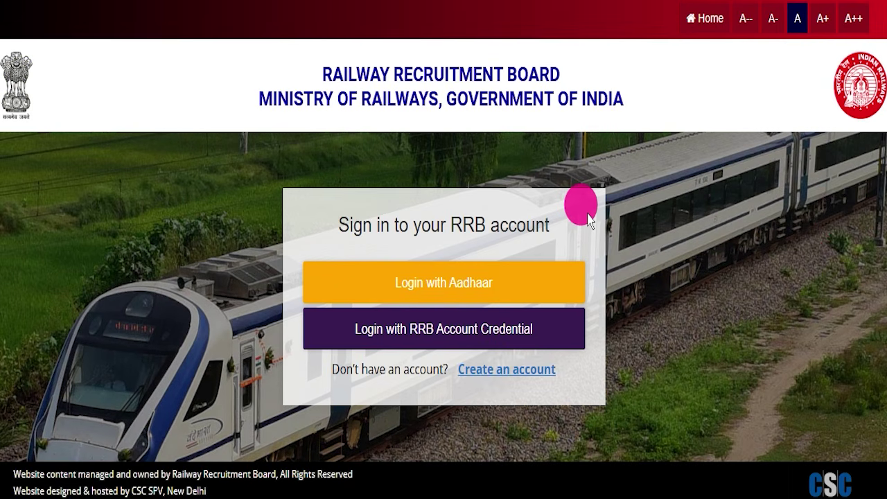
click(705, 19)
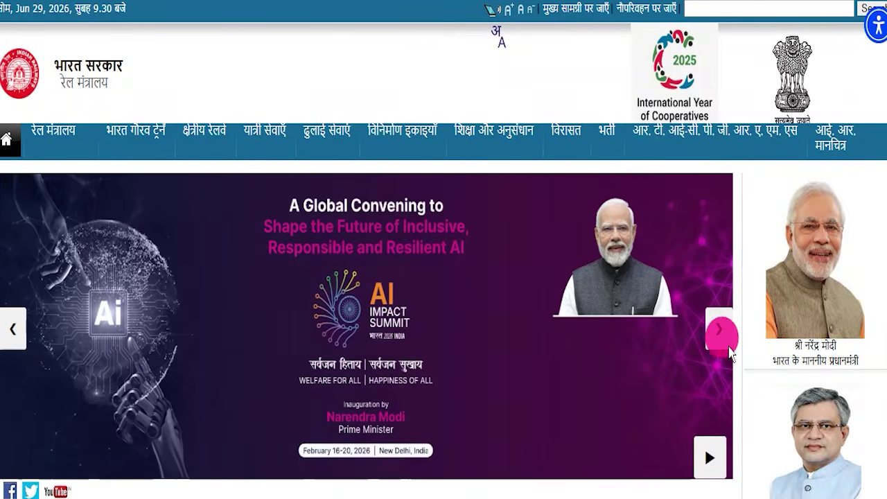
click(719, 331)
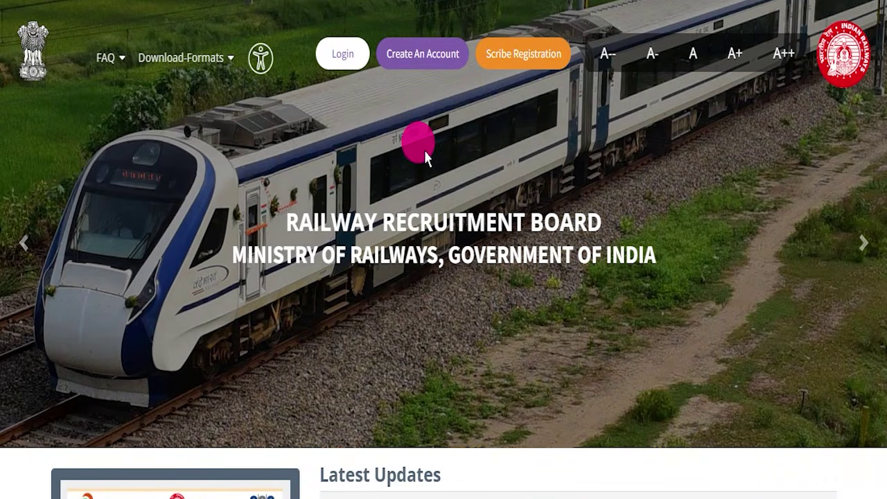
click(866, 239)
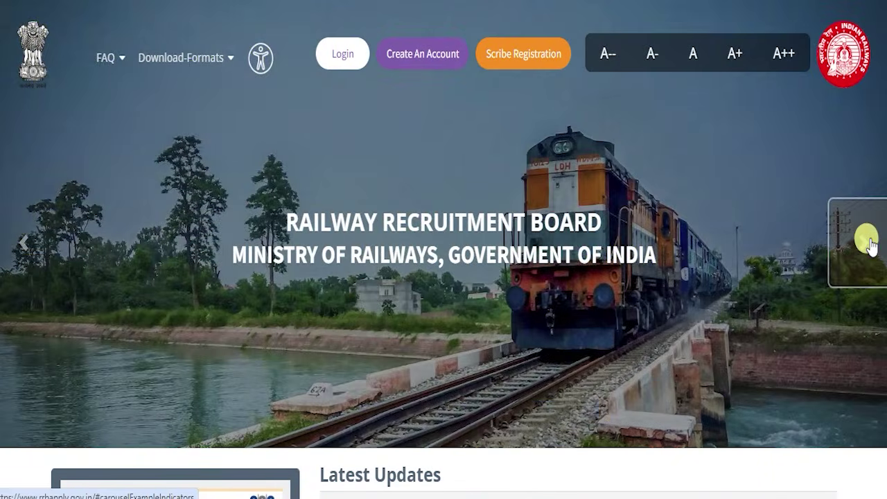
click(870, 244)
click(870, 244)
click(870, 244)
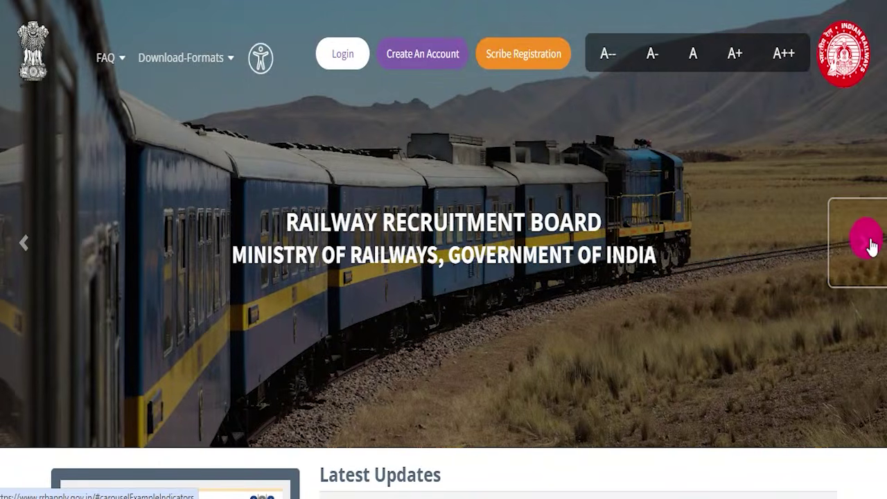
click(870, 244)
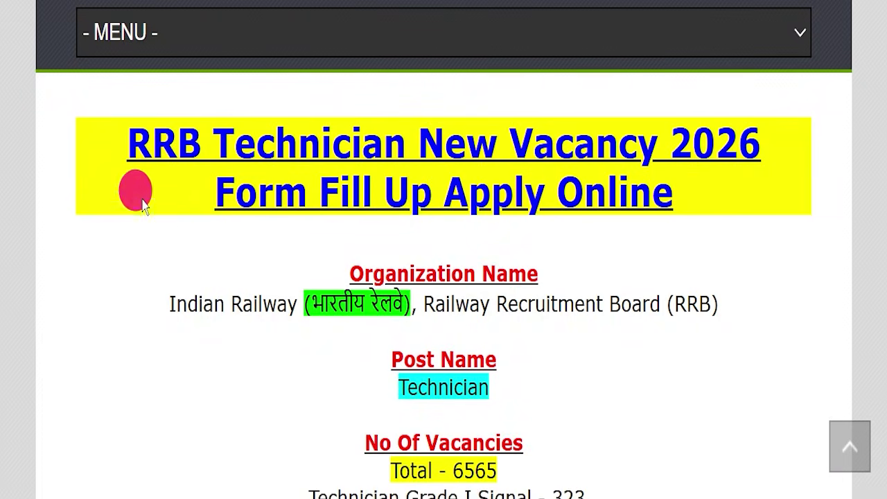
- View the IndSarkariNaukri site header and the article's RRB Technician New Vacancy 2026 heading
drag(86, 139, 737, 194)
click(735, 192)
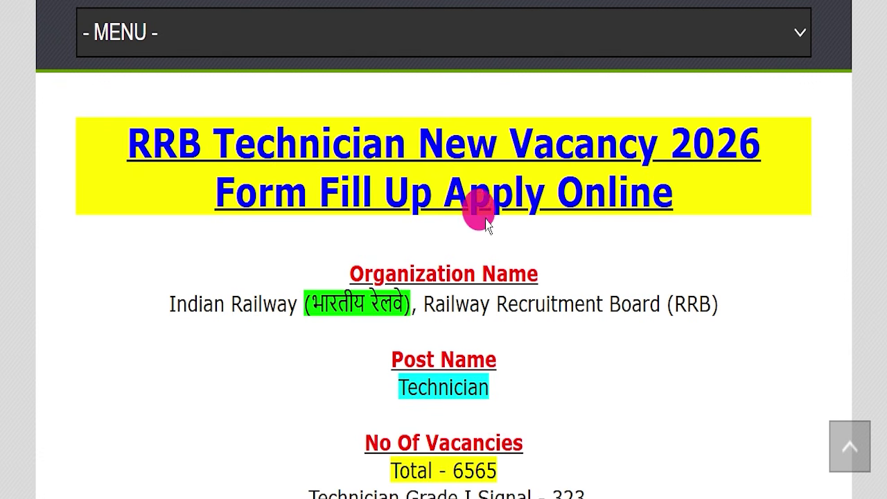
scroll(456, 244, up, 10)
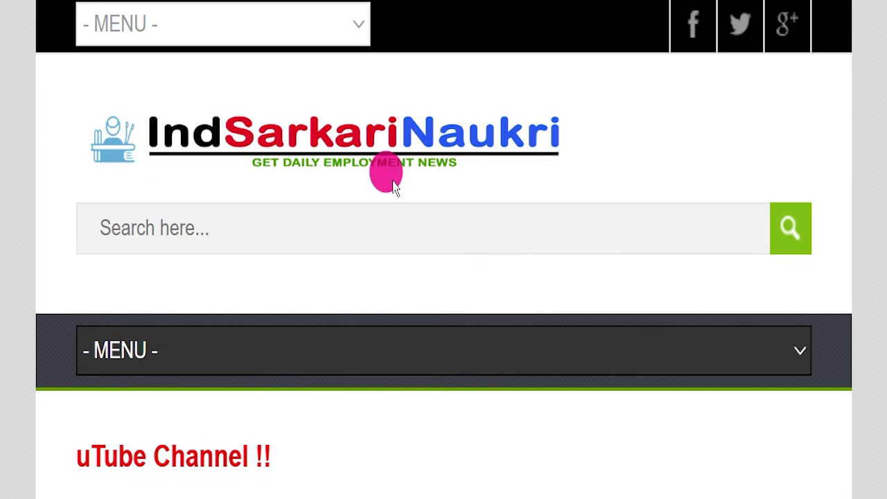
scroll(392, 185, down, 10)
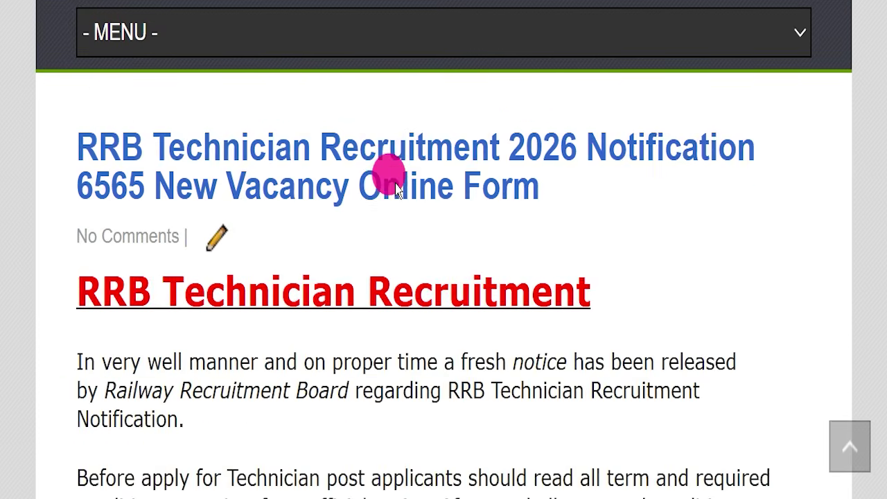
scroll(399, 187, down, 5)
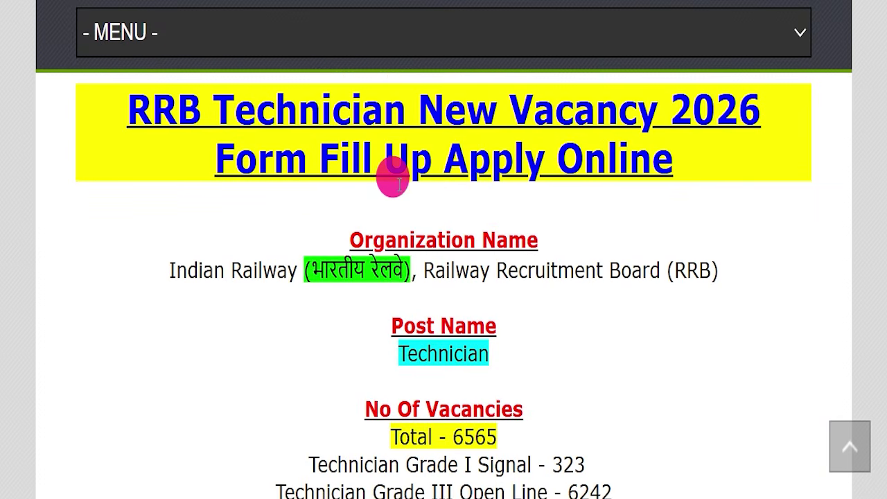
scroll(399, 188, up, 1)
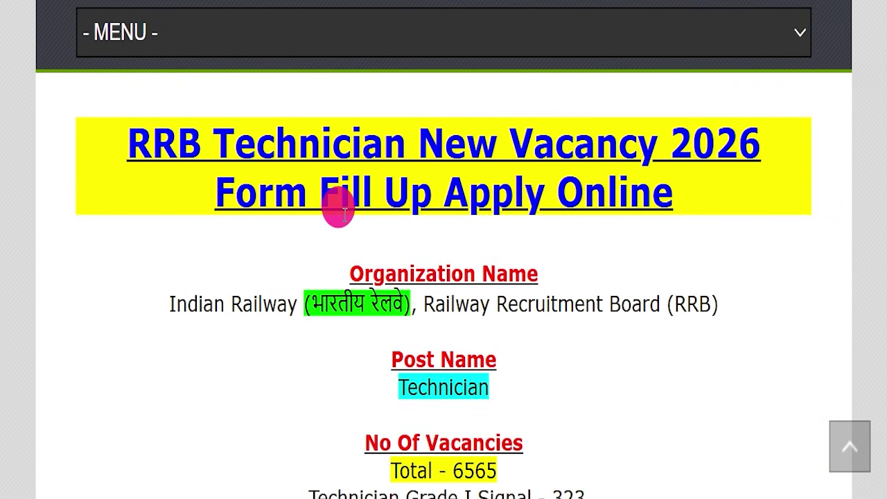
- Read the article's heading, organization name, post name and the total and per-grade vacancies, highlighting the lines
drag(94, 134, 680, 209)
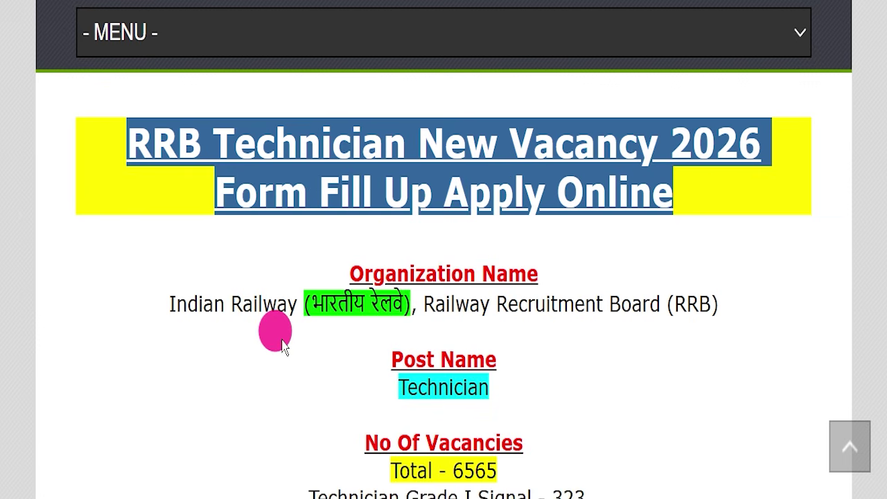
drag(168, 303, 726, 277)
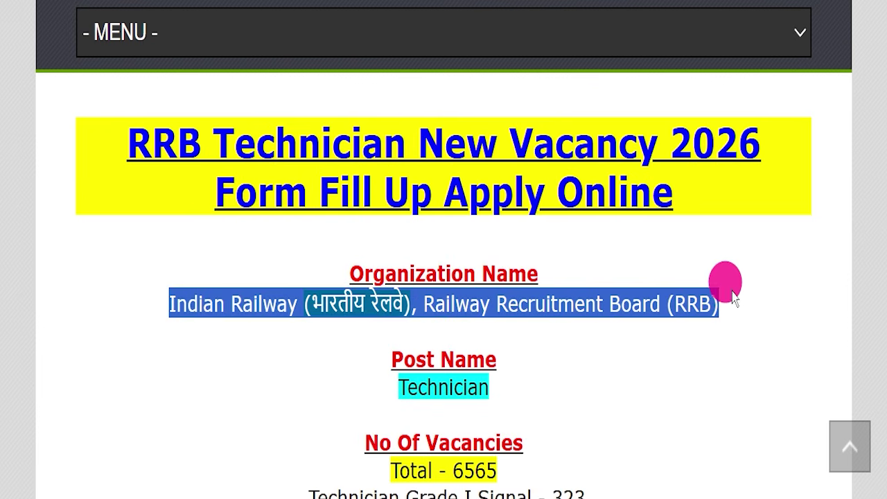
drag(339, 385, 569, 402)
scroll(568, 402, down, 1)
drag(352, 372, 594, 386)
scroll(741, 336, down, 1)
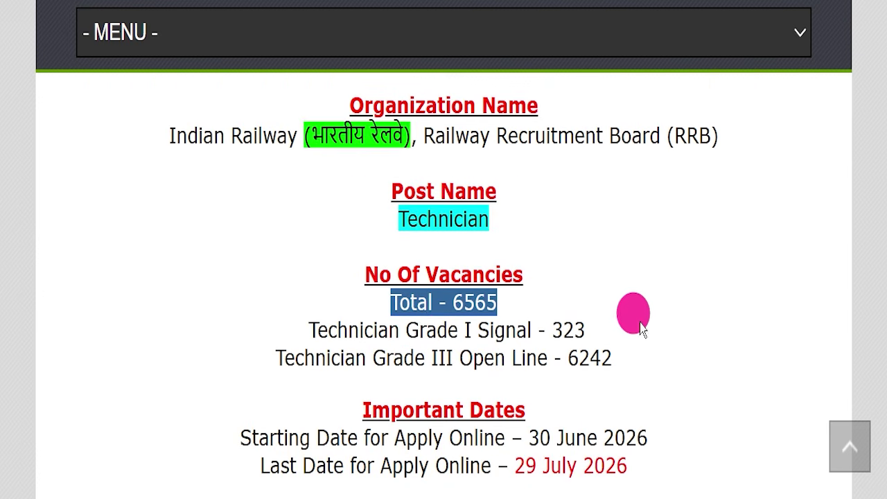
drag(299, 334, 585, 331)
drag(239, 354, 600, 357)
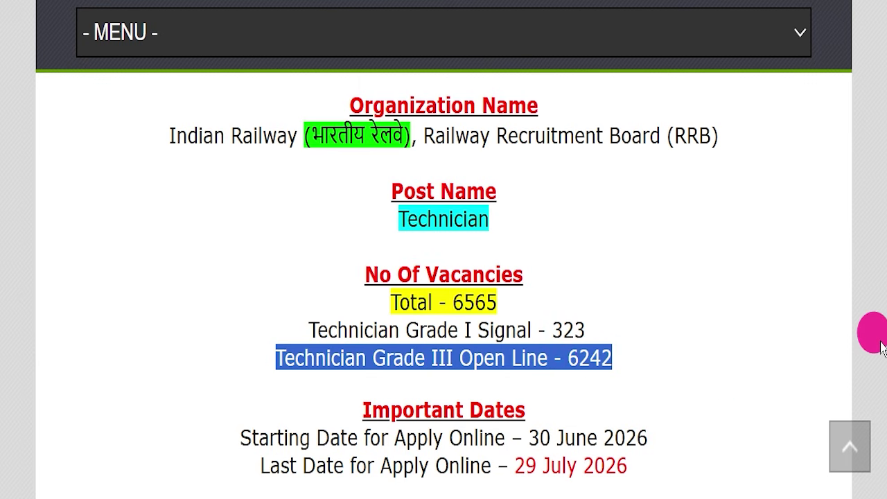
- Read the last application date and the pay scale for Technician Grade I Signal and Grade III Open Line
scroll(729, 407, down, 3)
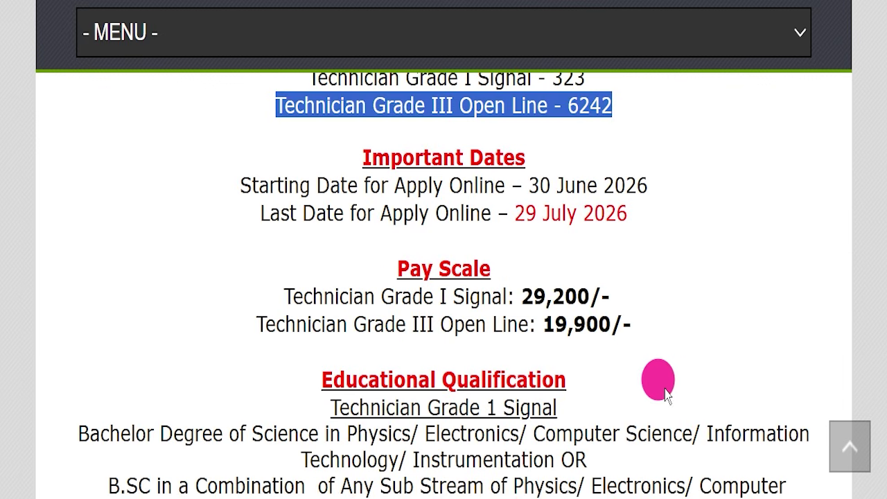
drag(511, 212, 652, 213)
drag(261, 305, 600, 293)
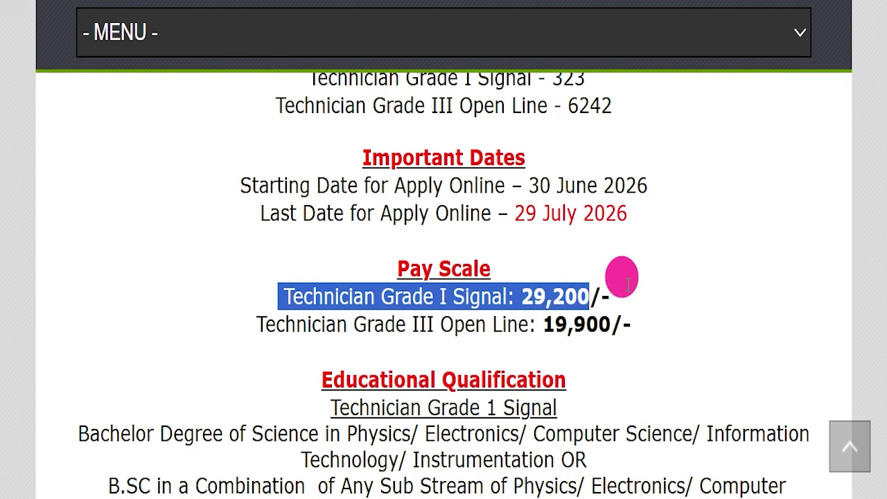
click(655, 281)
drag(256, 339, 644, 332)
- Read the Technician Grade 1 Signal bachelor's degree requirement under Educational Qualification, highlighting the accepted subjects
scroll(425, 135, down, 3)
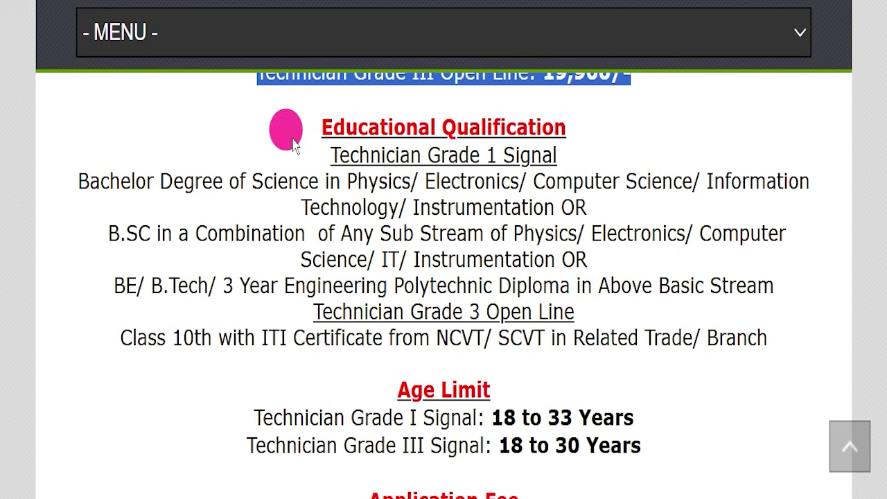
drag(284, 135, 575, 132)
click(592, 166)
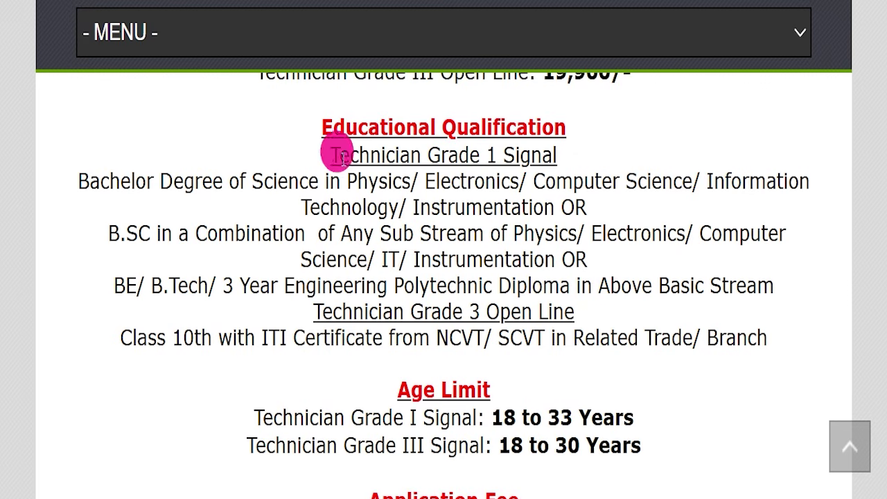
drag(330, 155, 282, 181)
click(287, 208)
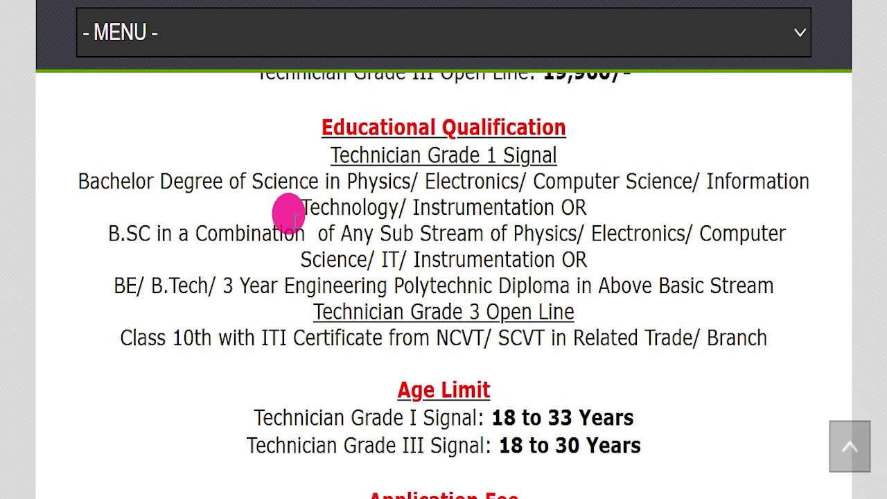
drag(452, 182, 686, 176)
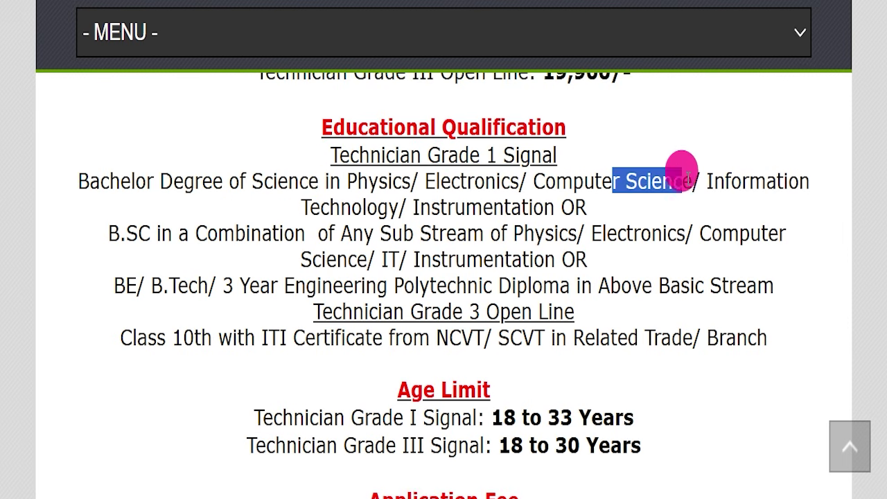
drag(742, 180, 762, 180)
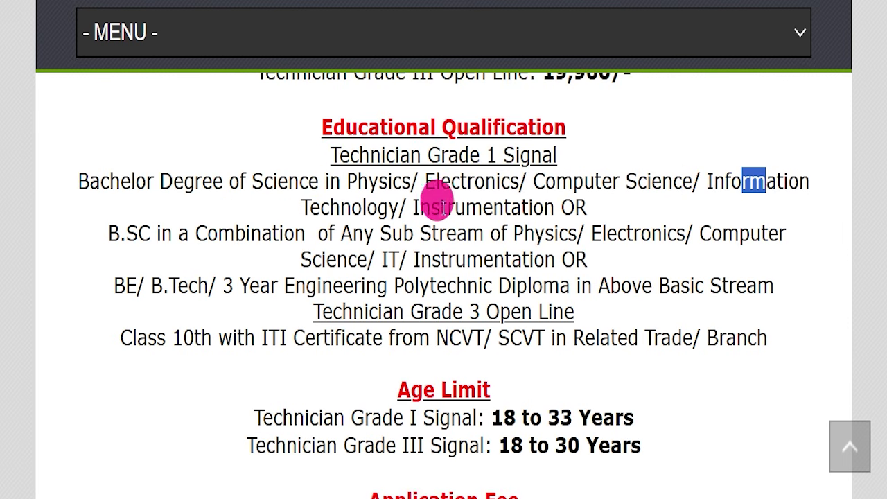
drag(441, 207, 494, 205)
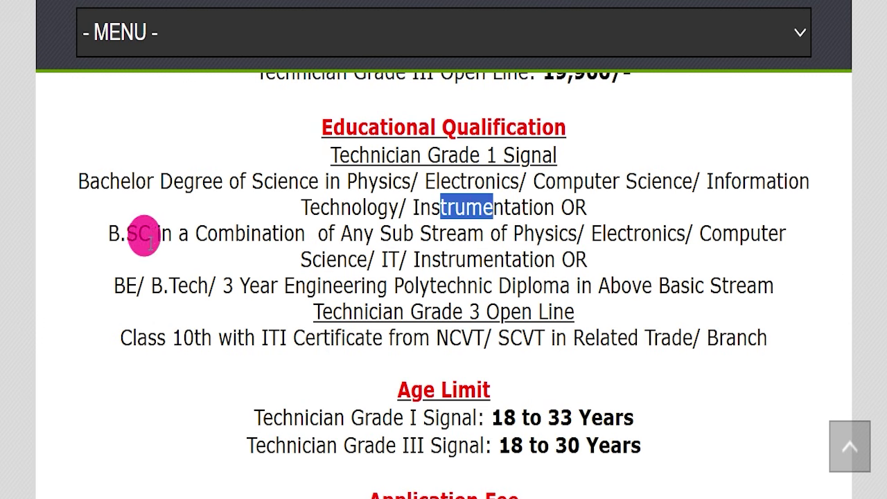
- Read the alternative B.SC combination requirement for Technician Grade 1 Signal, highlighting its sub-stream subjects
drag(150, 239, 122, 236)
drag(199, 235, 298, 233)
drag(403, 233, 500, 234)
drag(639, 235, 609, 260)
drag(483, 257, 533, 259)
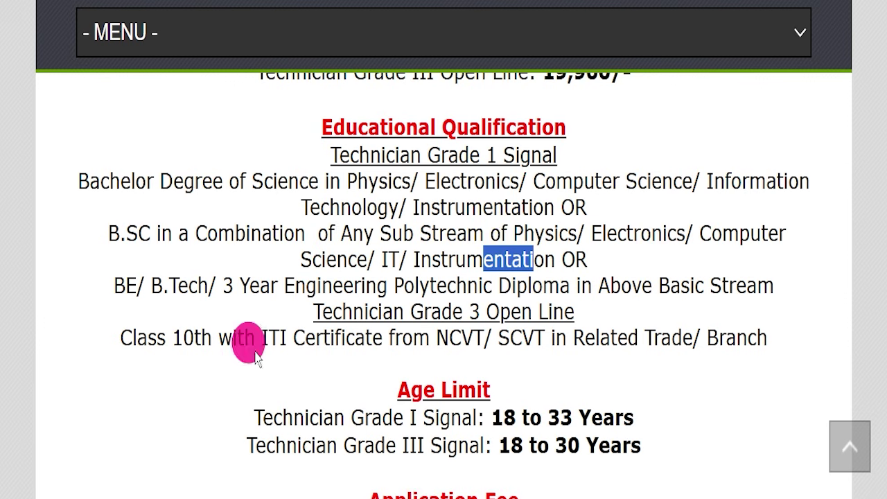
- Read the engineering degree or diploma alternative for Grade 1 Signal and the Technician Grade 3 Open Line qualification, highlighting key words
drag(112, 285, 277, 280)
drag(410, 285, 532, 285)
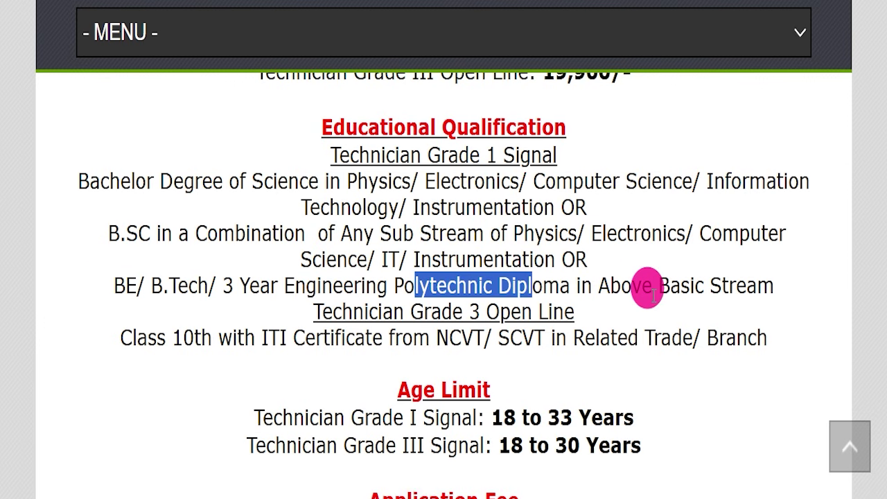
drag(312, 312, 575, 310)
drag(122, 337, 244, 338)
click(510, 349)
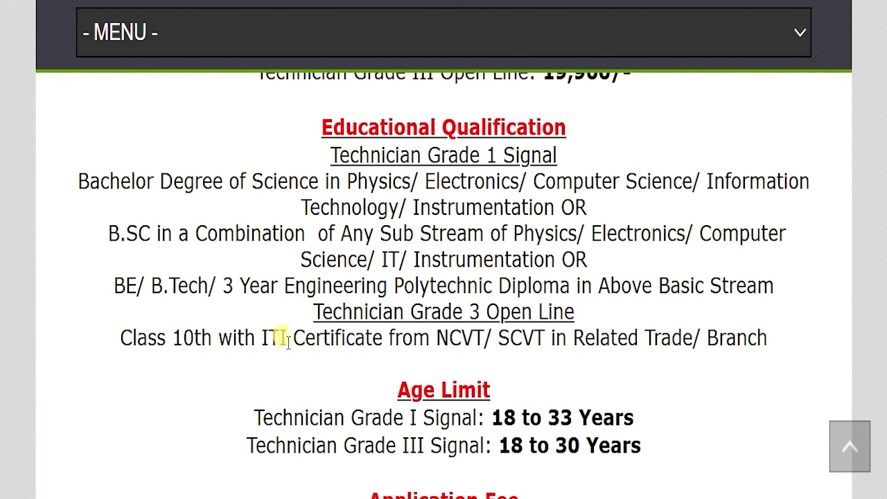
drag(499, 337, 610, 358)
click(608, 358)
- Read the Age Limit section, highlighting the ranges for Technician Grade I and Grade III
scroll(499, 346, down, 1)
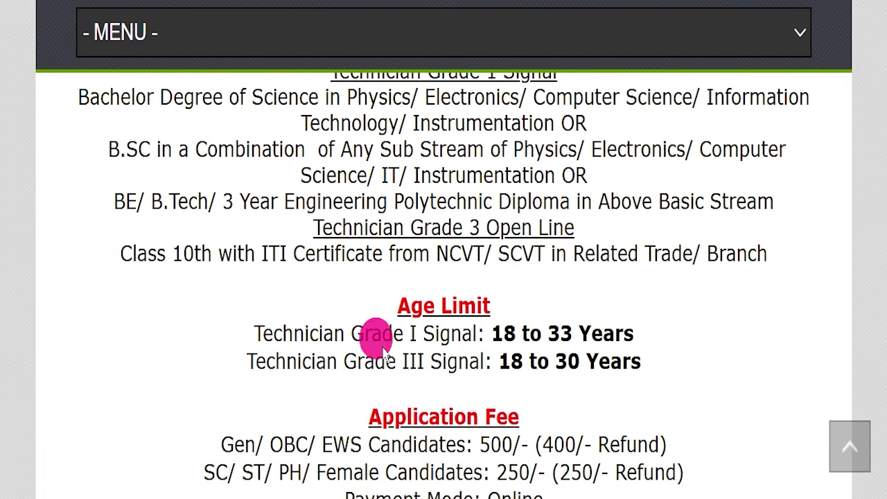
drag(386, 309, 519, 308)
drag(231, 336, 710, 338)
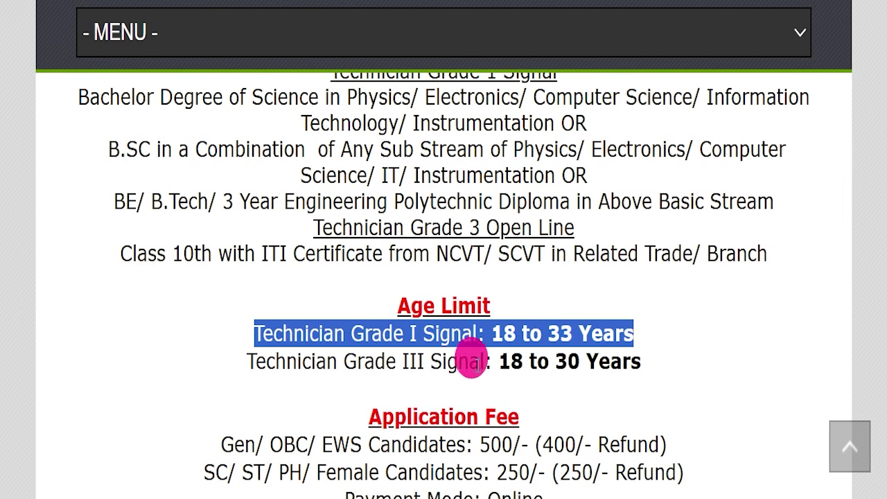
drag(493, 359, 653, 353)
- Read the Application Fee for both candidate category groups and the payment mode, highlighting each line
scroll(610, 312, down, 2)
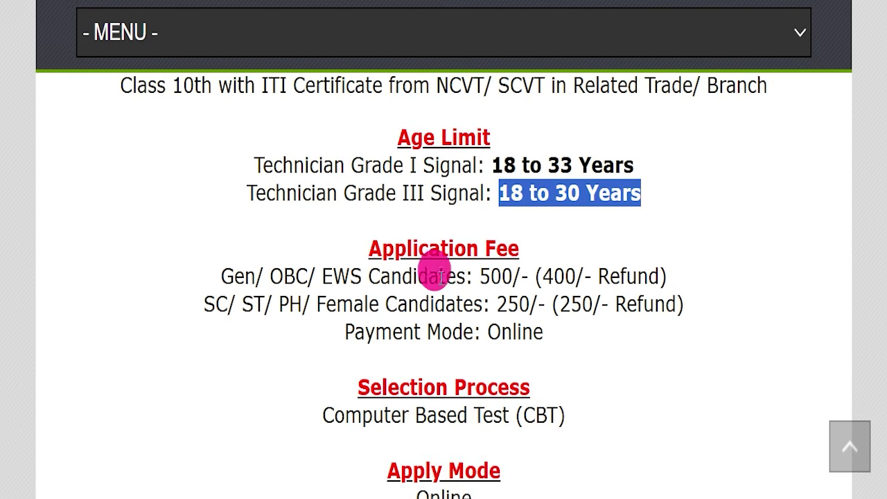
drag(220, 276, 690, 291)
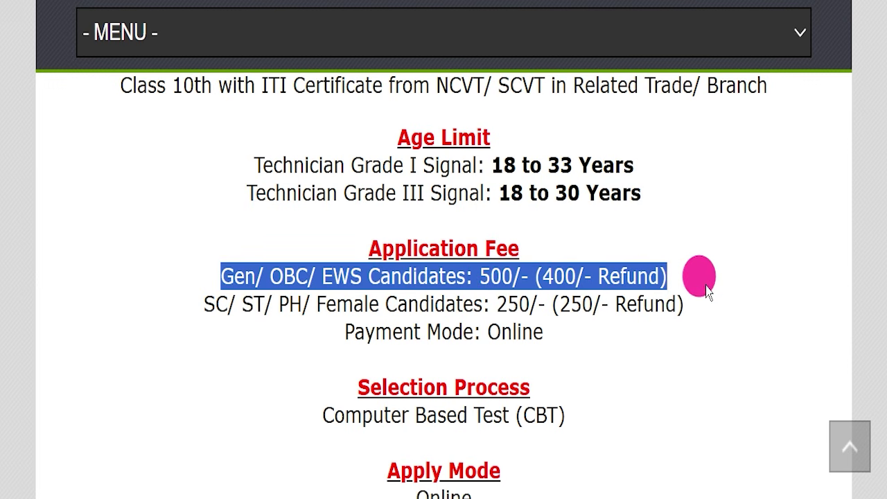
drag(203, 304, 693, 307)
drag(487, 330, 551, 333)
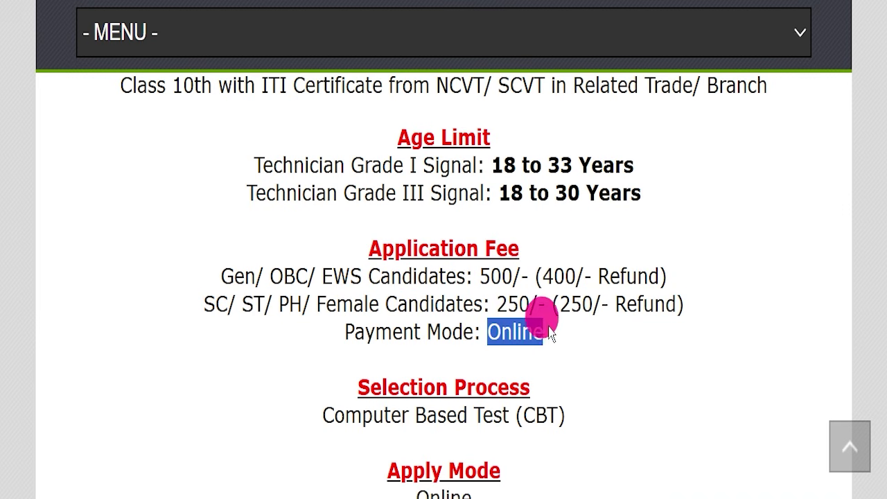
- Read the Selection Process, Apply Mode and Job Location entries, highlighting each one
scroll(337, 340, down, 1)
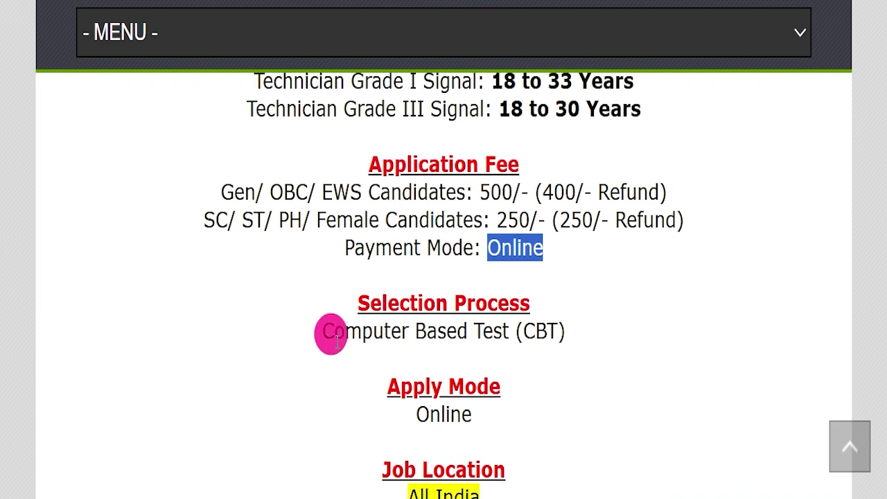
drag(297, 339, 601, 333)
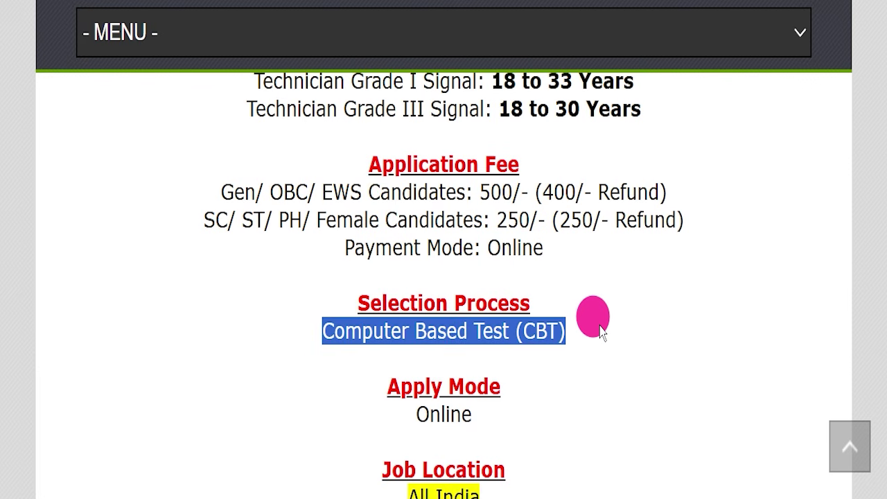
scroll(584, 331, down, 1)
drag(362, 339, 546, 326)
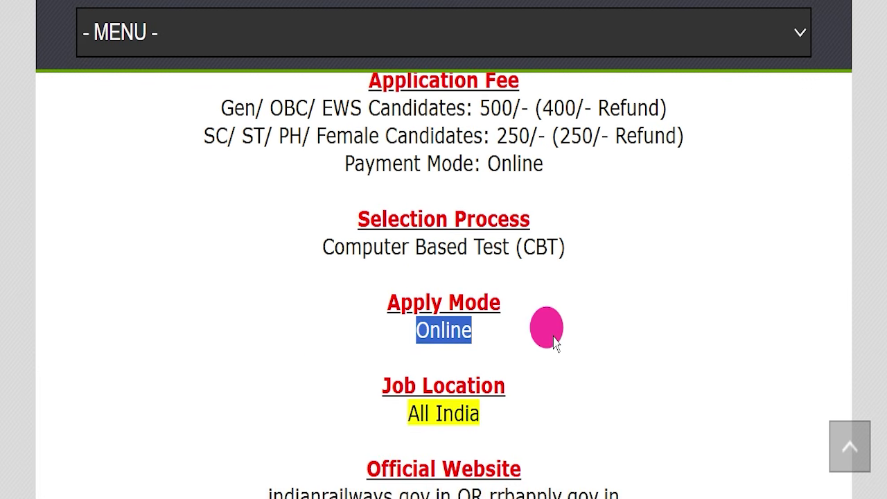
drag(370, 409, 589, 396)
- Examine the Official Website addresses, highlighting rrbapply.gov.in
scroll(589, 396, down, 2)
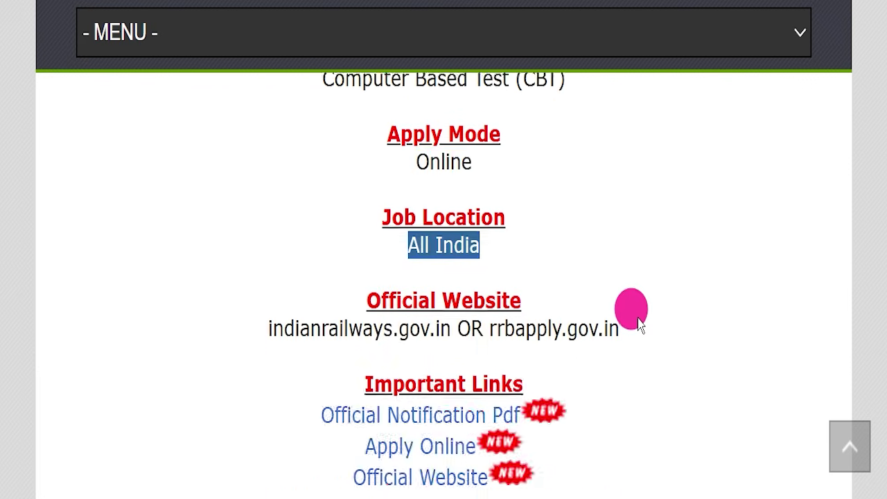
click(489, 328)
drag(488, 328, 701, 340)
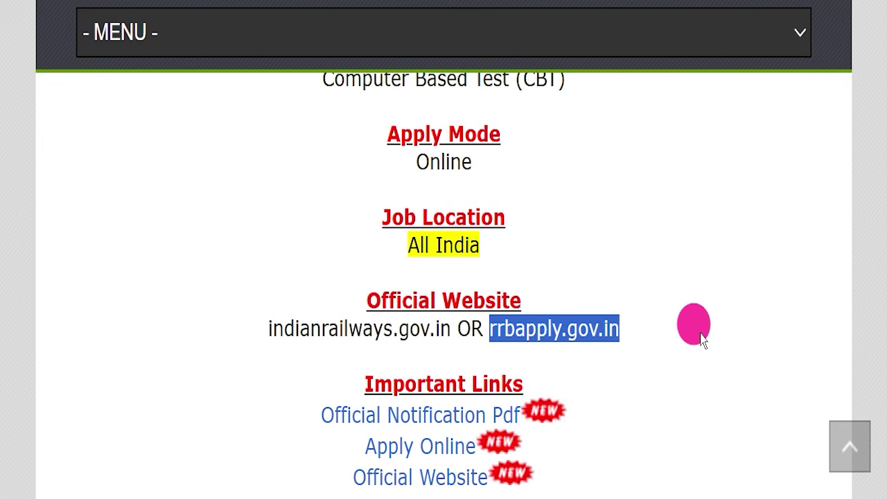
scroll(701, 338, down, 1)
scroll(700, 335, up, 1)
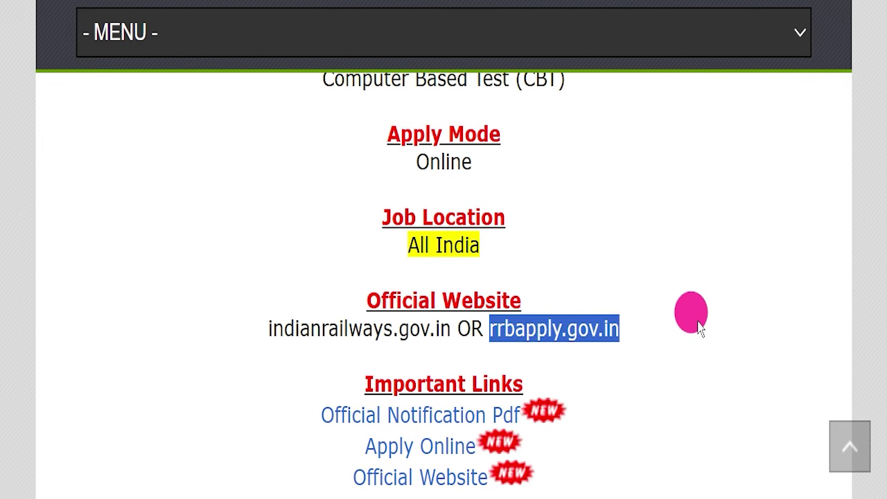
click(681, 365)
- Review the Important Links list and highlight the Official Notification Pdf link
drag(325, 388, 599, 490)
click(555, 409)
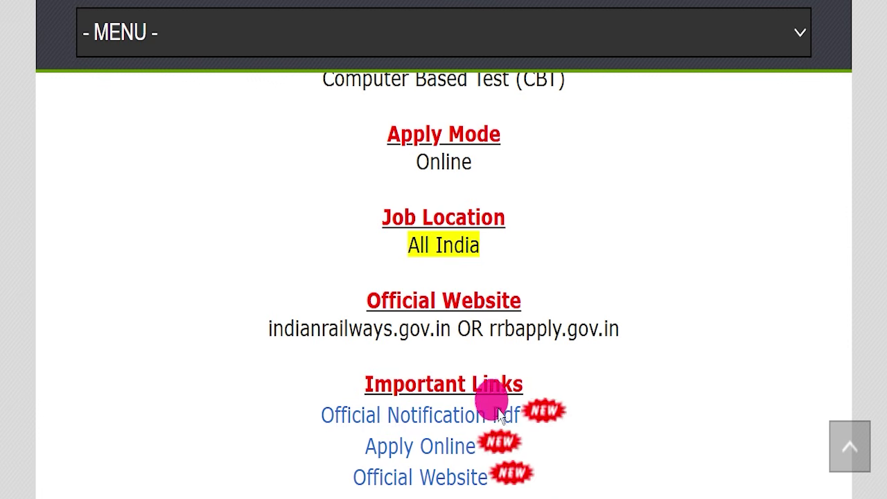
drag(277, 418, 525, 422)
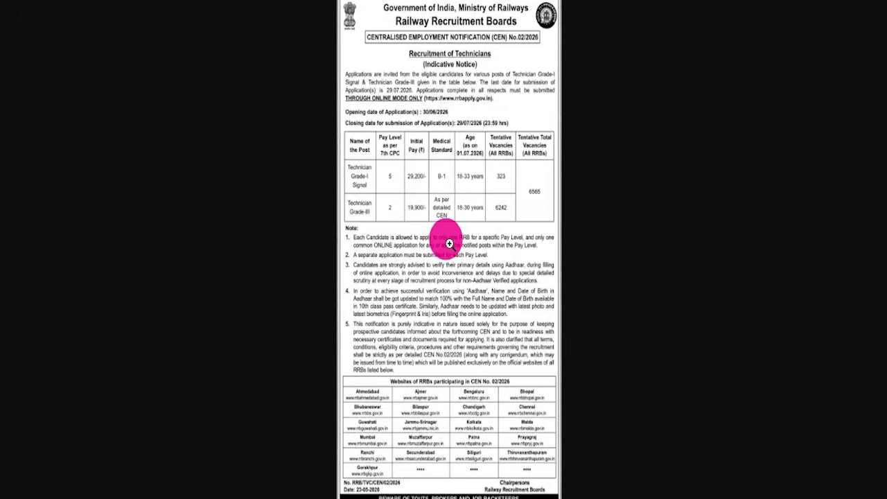
- Enlarge the official recruitment notice and read its application dates, vacancy table, notes and participating RRB websites
click(437, 174)
scroll(454, 251, up, 3)
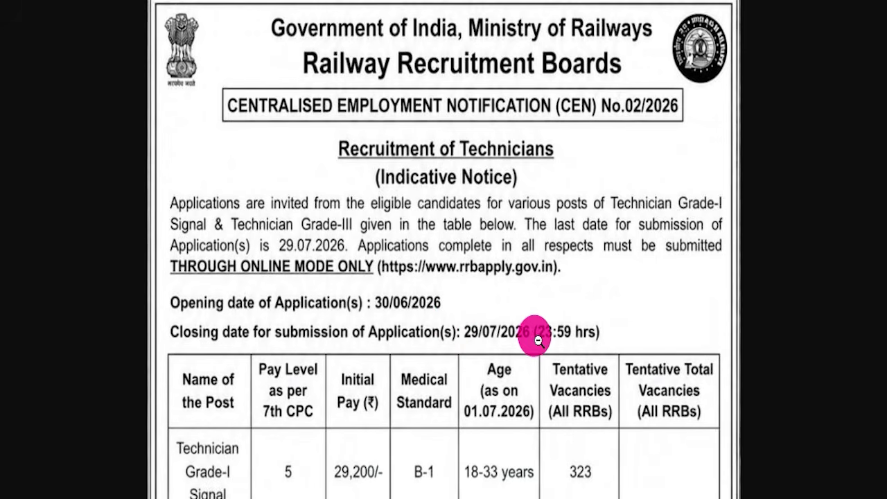
scroll(537, 340, down, 3)
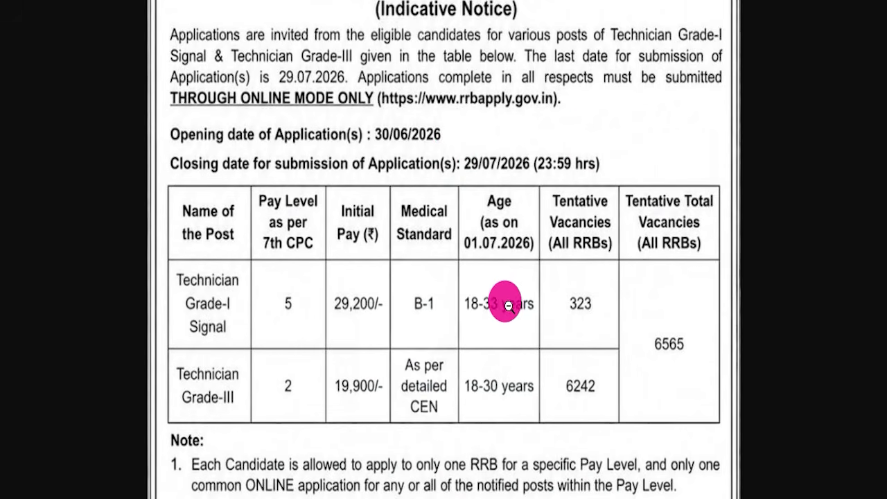
scroll(527, 298, down, 3)
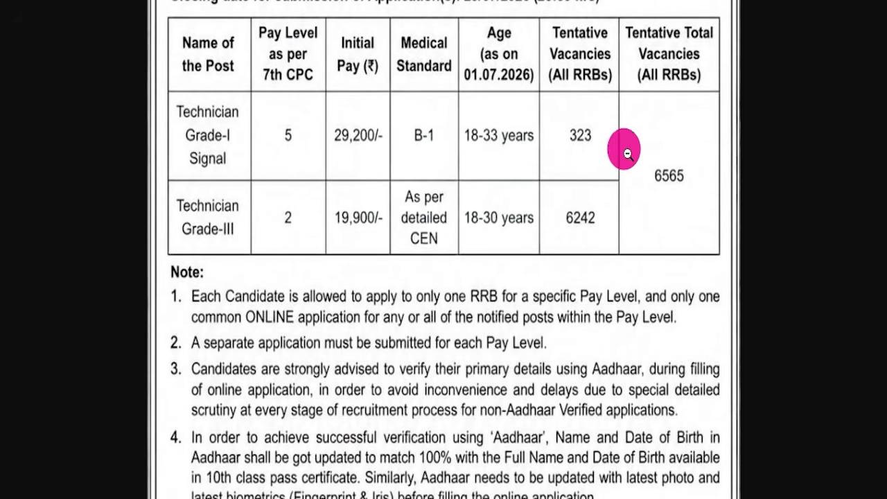
scroll(476, 244, down, 4)
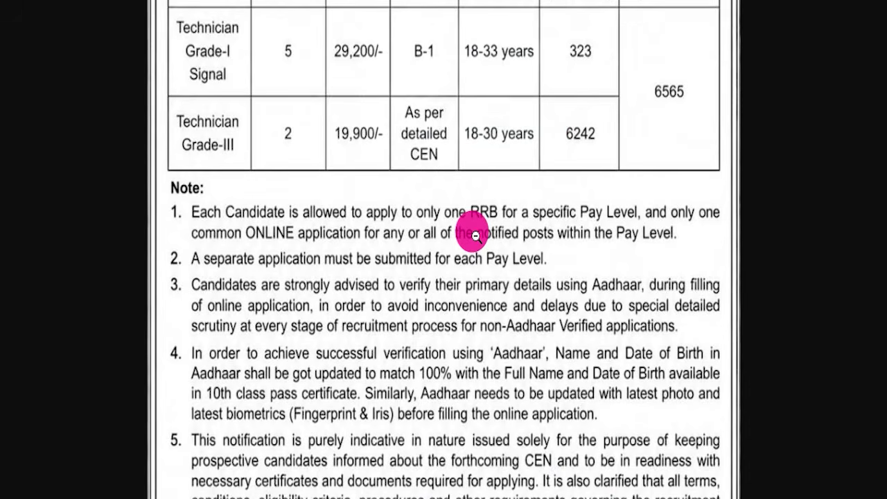
scroll(428, 200, down, 3)
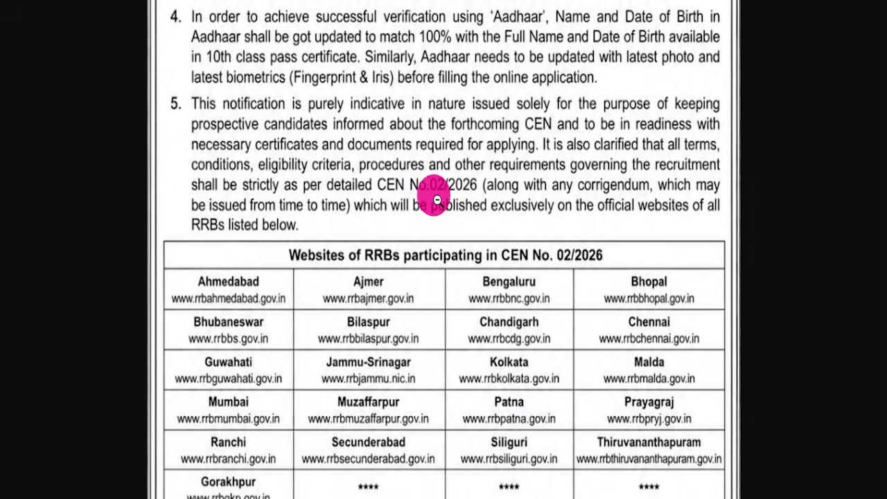
scroll(431, 238, down, 1)
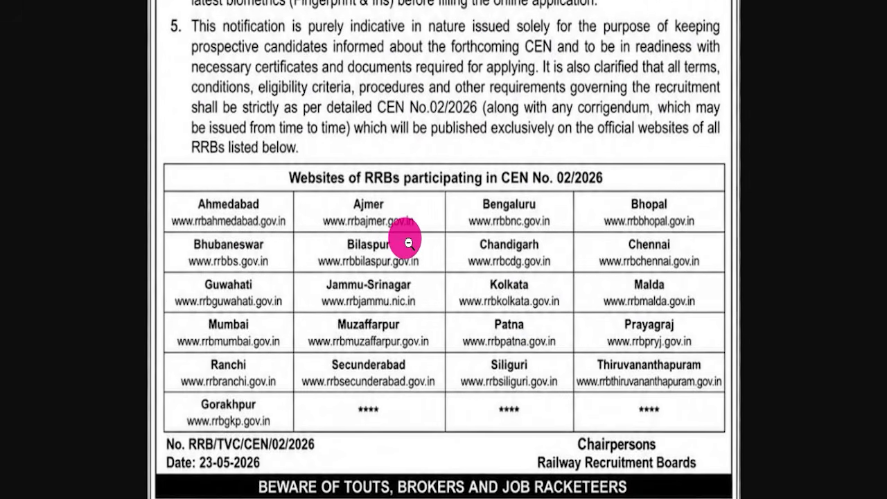
scroll(411, 237, up, 10)
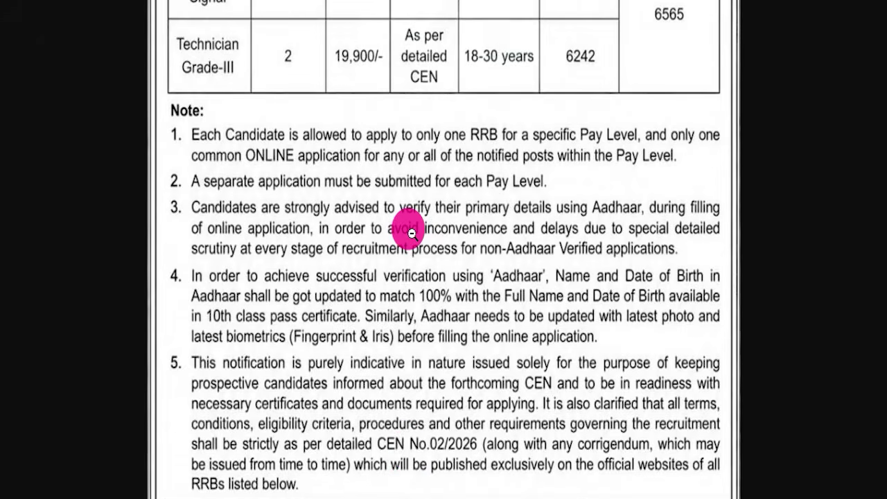
scroll(412, 234, up, 1)
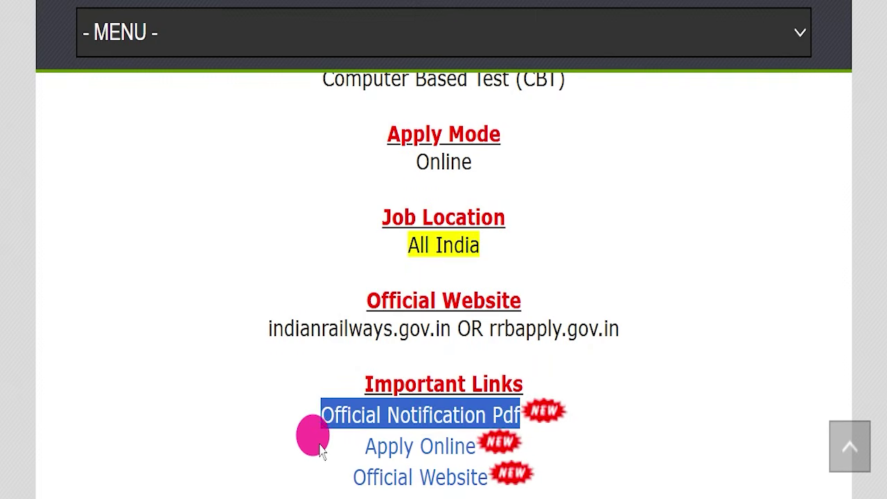
- Go from the article's Apply Online link to the RRB portal, dismiss the fake websites notice and open the account login page
drag(362, 443, 457, 447)
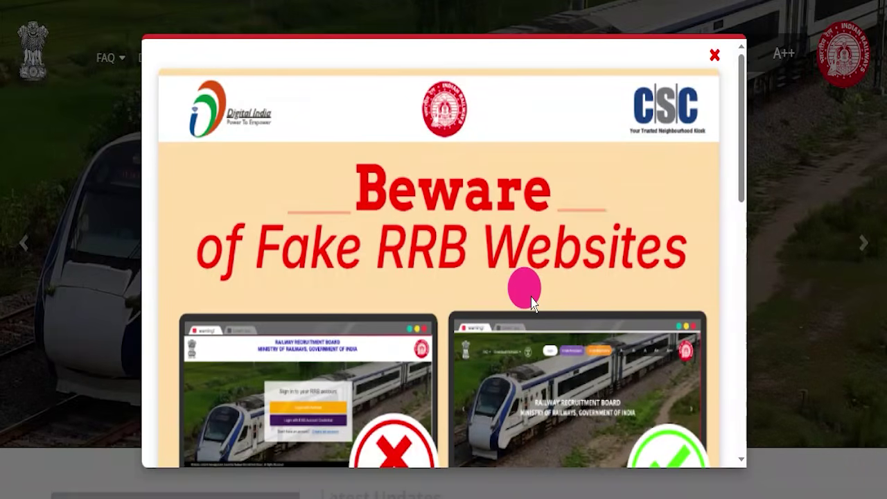
click(714, 55)
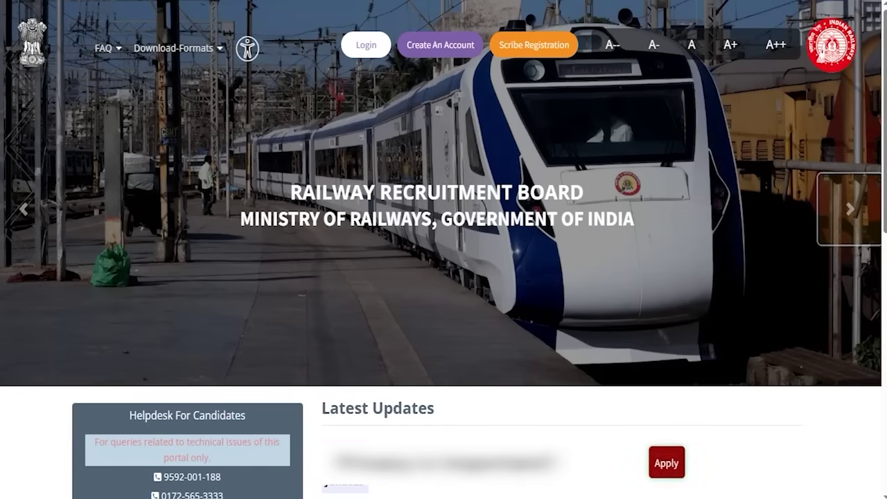
mouse_move(436, 131)
mouse_down()
mouse_move(368, 56)
mouse_move(374, 58)
mouse_up()
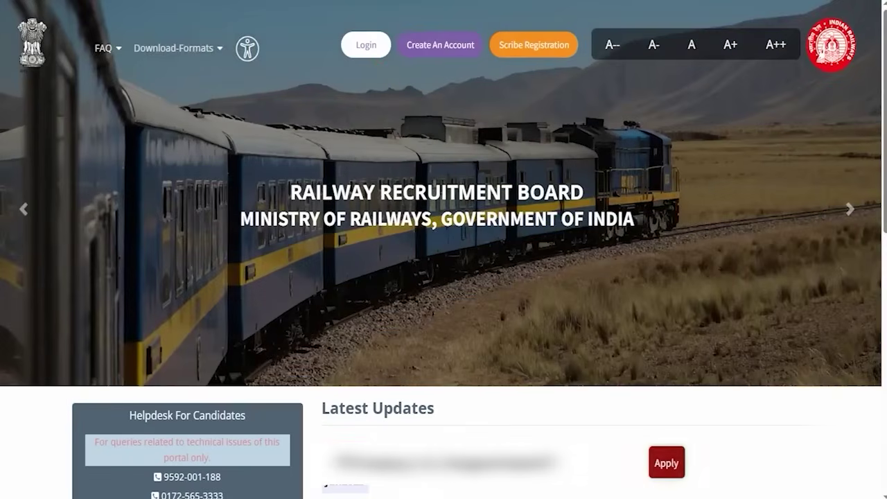
click(357, 55)
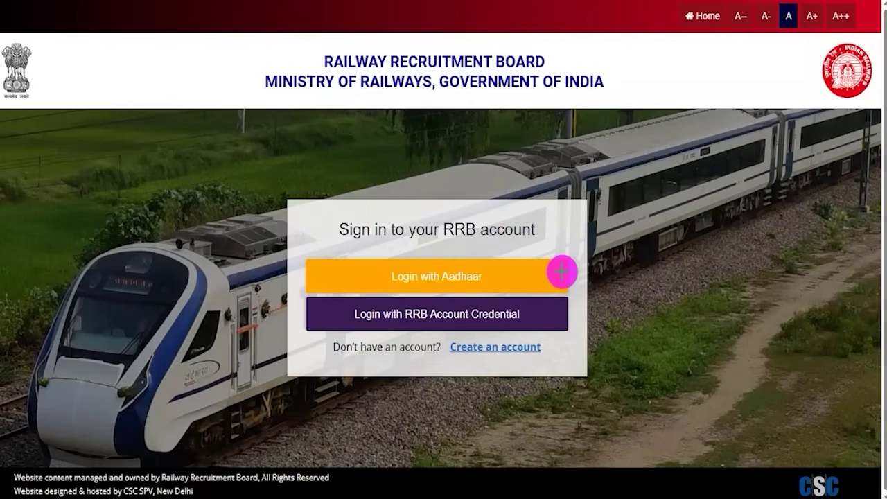
- Tick the Aadhaar and RRB Account Credential login options with red marks, clear the marks and choose Login with Aadhaar
drag(556, 267, 580, 246)
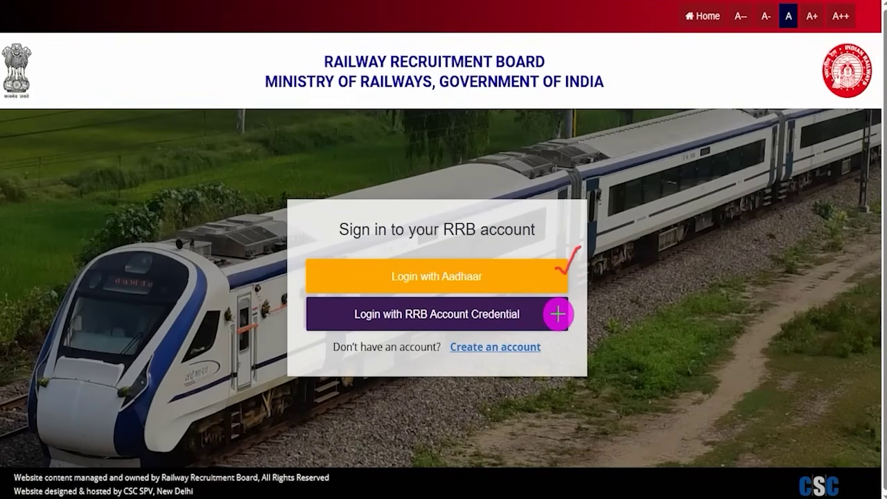
drag(558, 313, 583, 293)
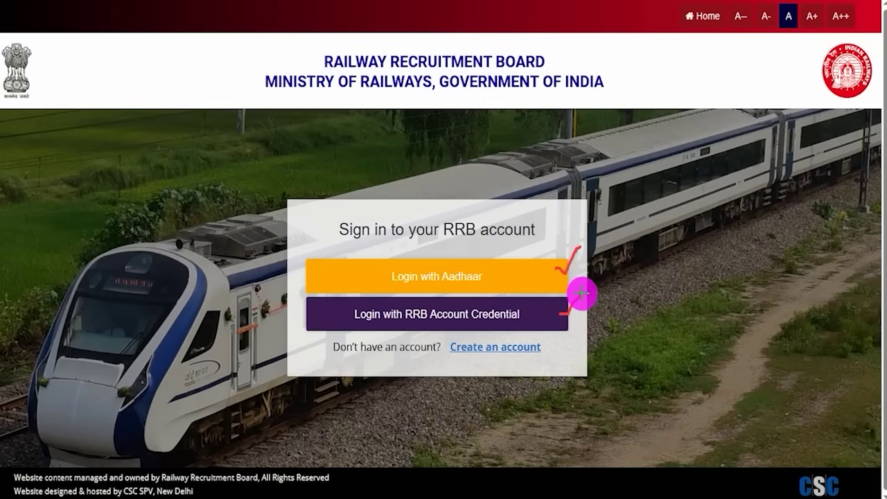
key(e)
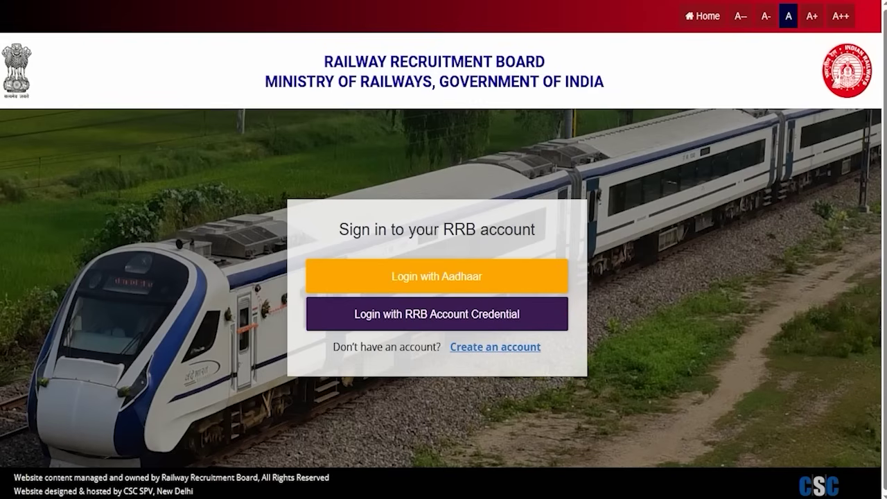
click(433, 281)
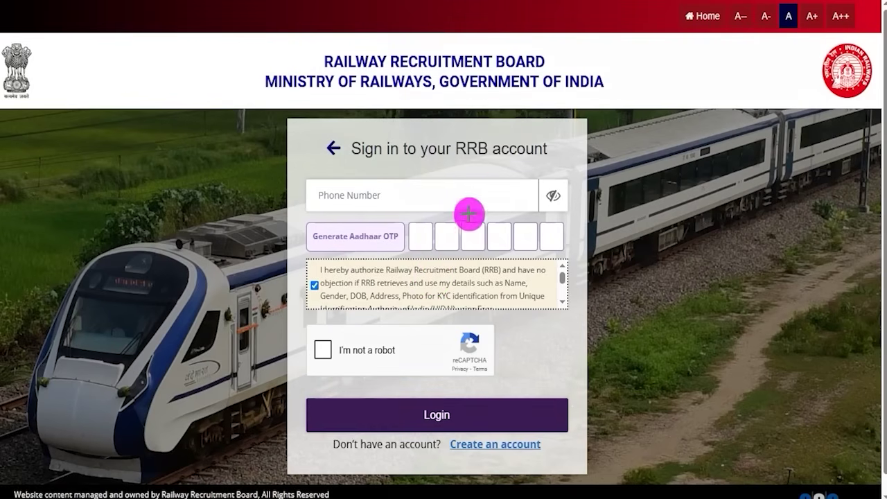
- Review the Aadhaar sign-in form by marking the Phone Number field, Generate Aadhaar OTP and the OTP boxes, and clear the marks
drag(499, 192, 544, 165)
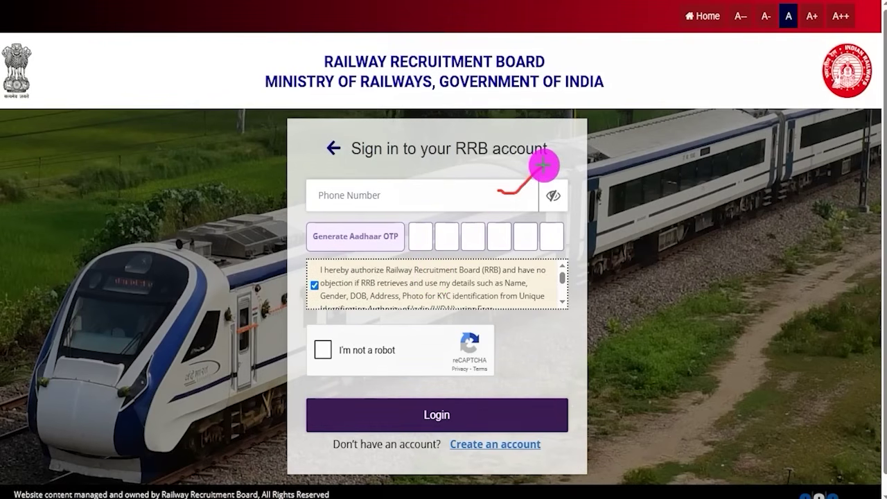
drag(397, 227, 413, 209)
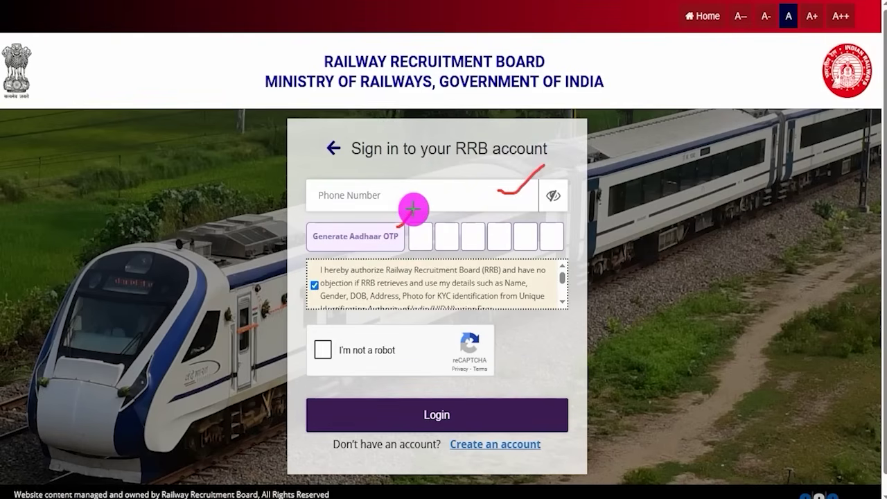
click(428, 237)
click(447, 238)
click(486, 238)
click(518, 235)
drag(552, 236, 562, 236)
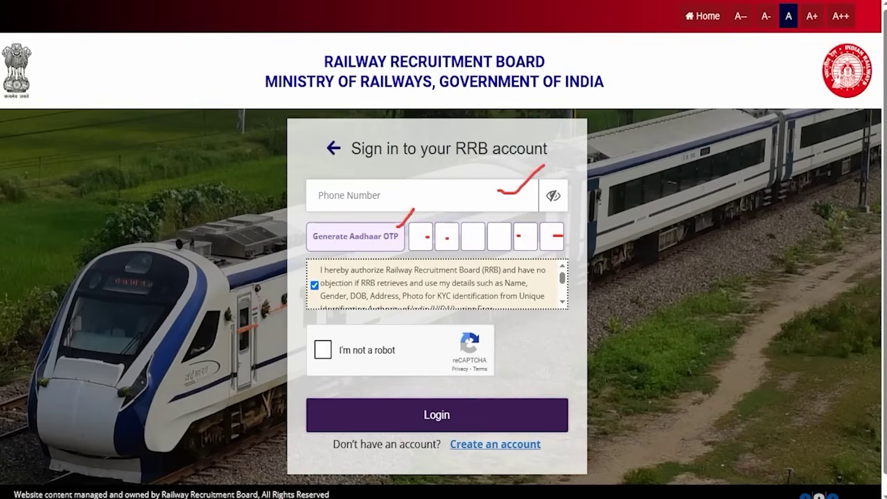
key(Escape)
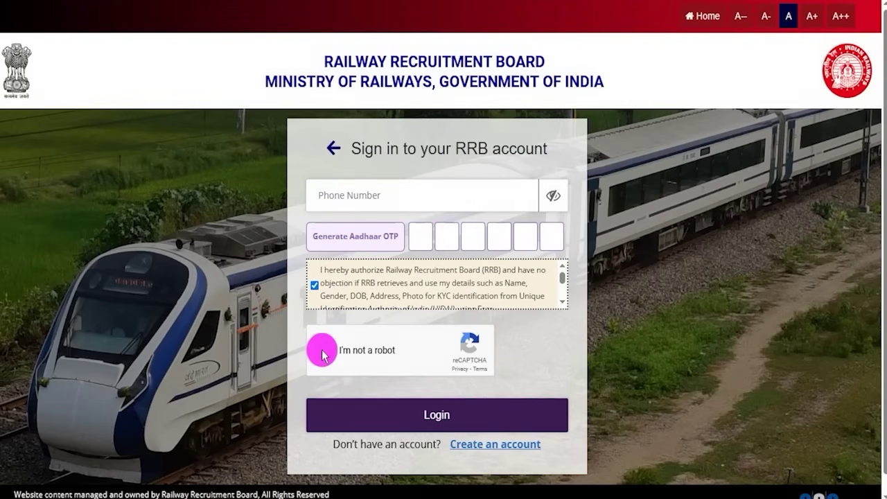
- Complete the I'm not a robot check on the Aadhaar sign-in form, point a red arrow at Login and clear the marks
click(323, 353)
key(ctrl+z)
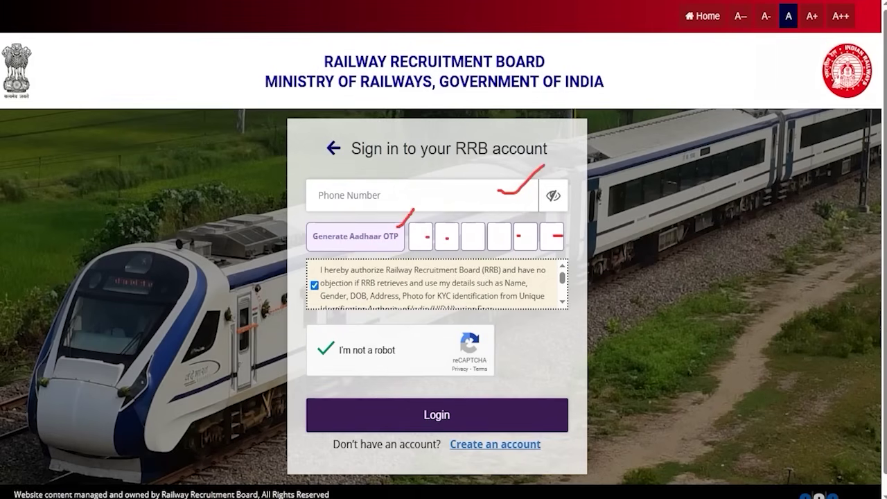
drag(641, 271, 465, 409)
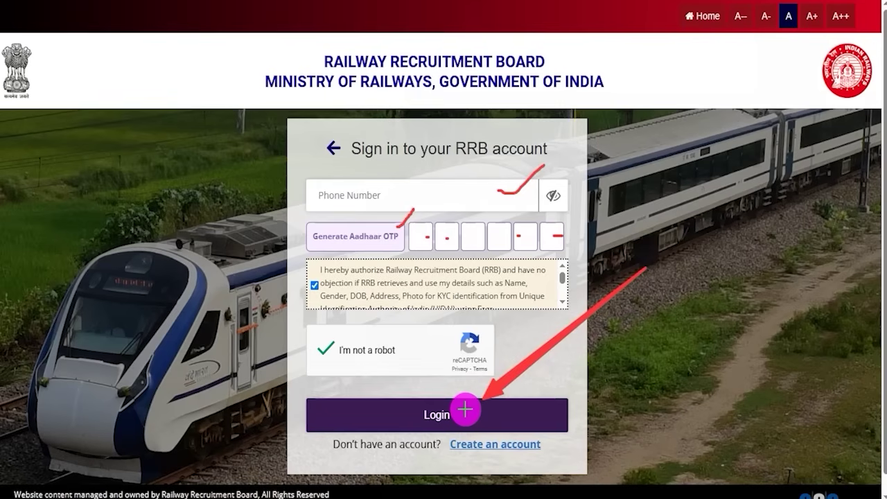
key(Escape)
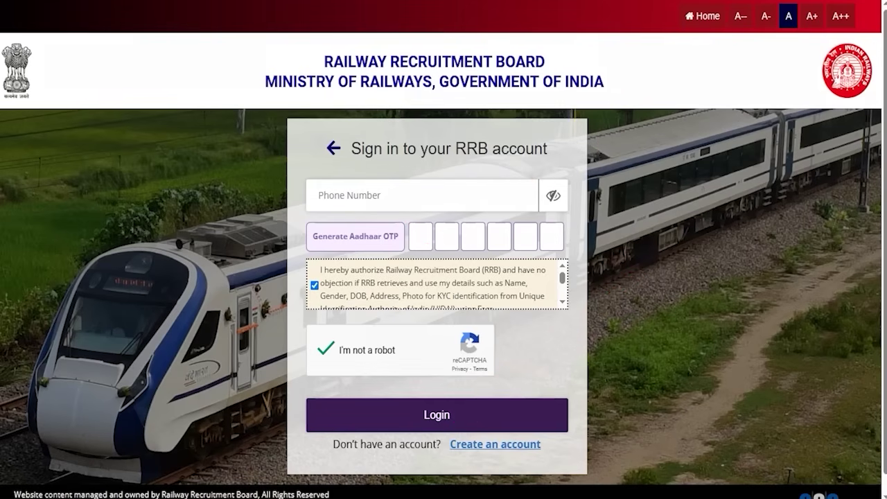
- Return to the sign-in options, tick Login with RRB Account Credential in red and open that login form
click(334, 146)
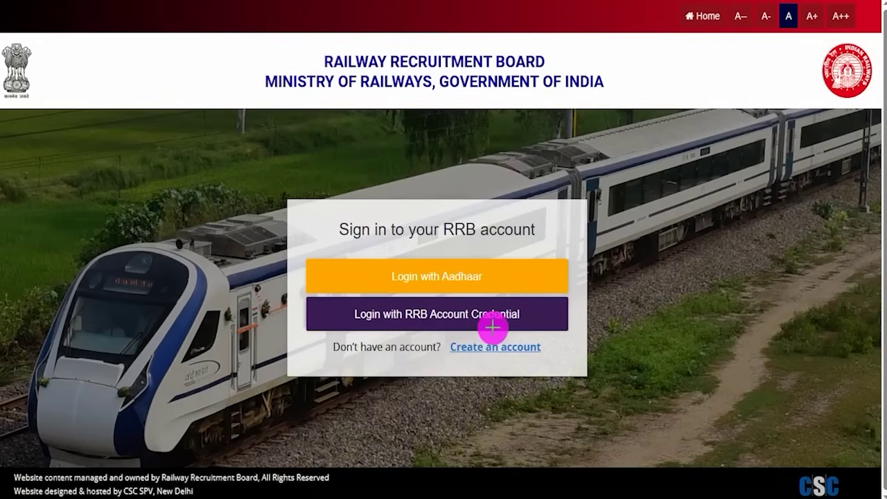
drag(547, 315, 583, 272)
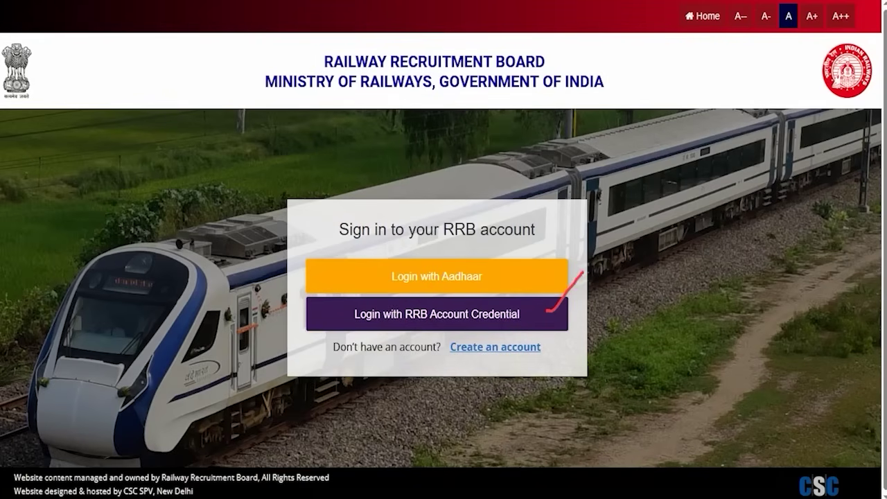
click(421, 327)
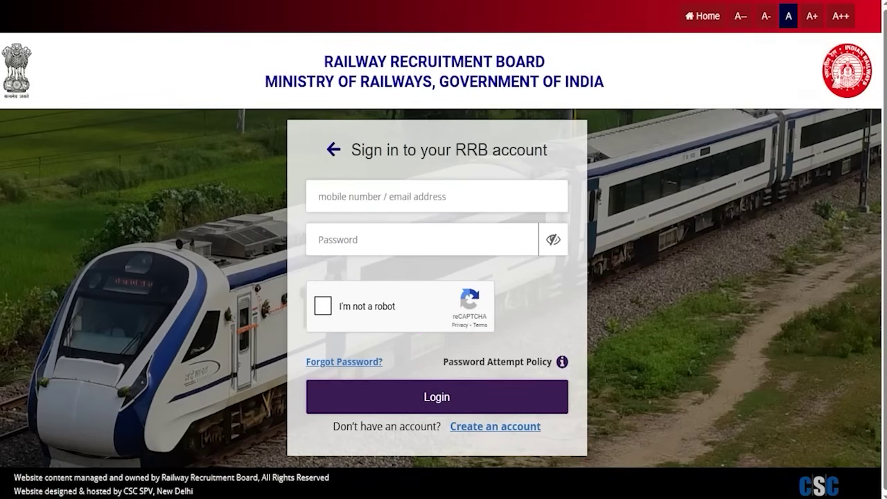
- Tick the mobile number/email and Password fields in red, complete the I'm not a robot check and point an arrow at Login
drag(471, 198, 513, 167)
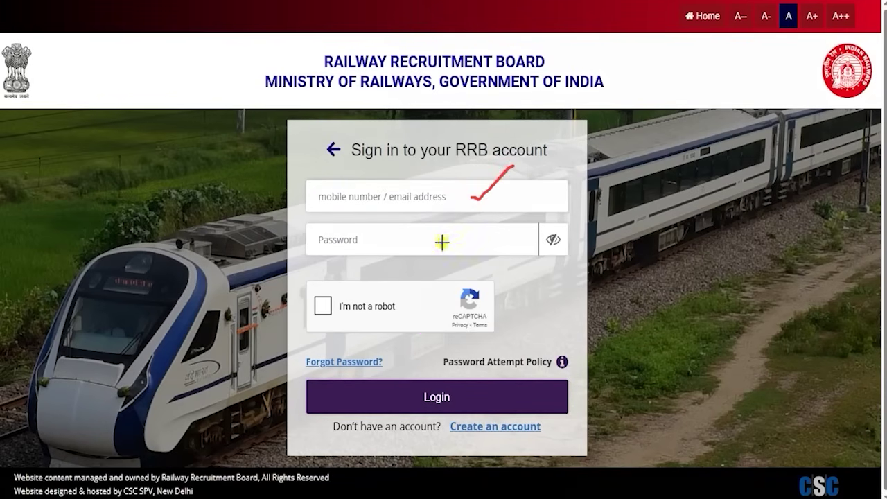
drag(441, 242, 477, 219)
click(321, 309)
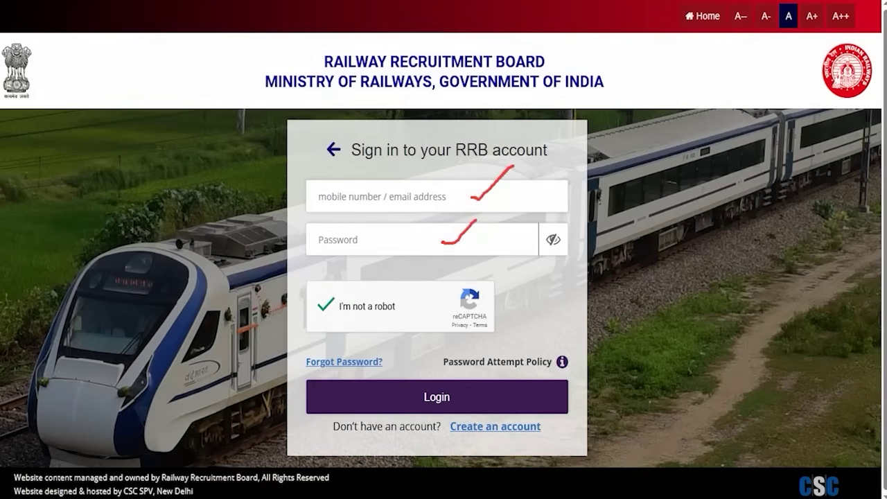
drag(641, 252, 475, 391)
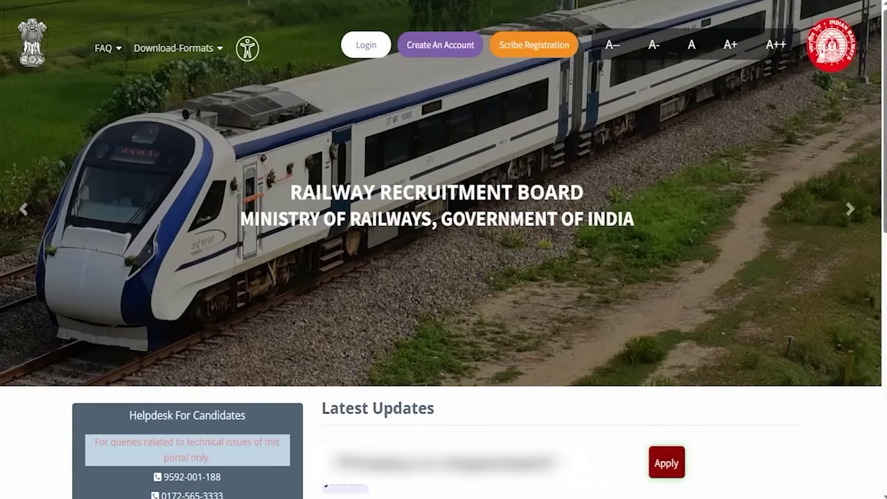
- Open the Create An Account form from the portal home page, dismiss the note and set Country Of Nationality to India
click(425, 47)
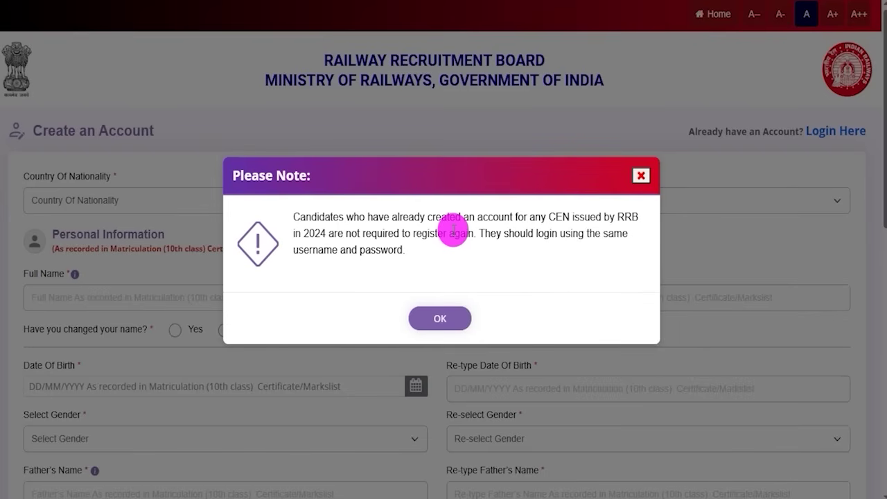
click(439, 318)
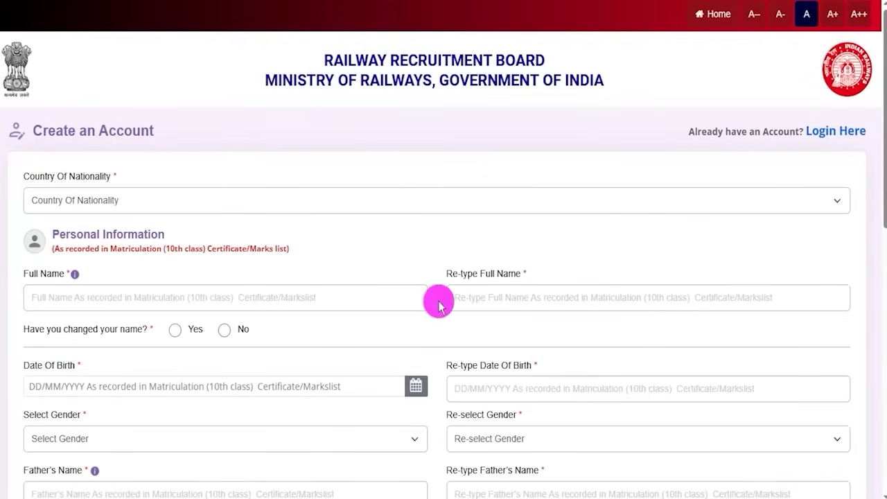
click(182, 207)
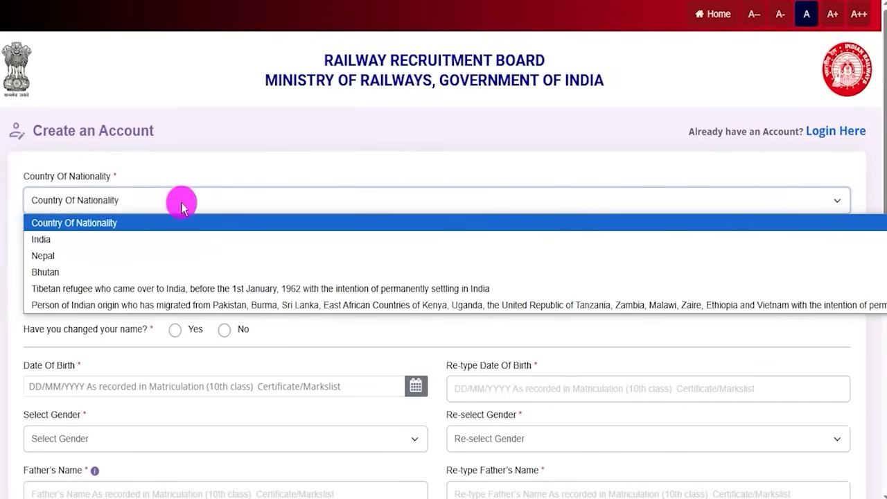
click(52, 244)
- Highlight the Personal Information heading and mark the Full Name and Re-type Full Name fields with red ticks
drag(69, 234, 146, 233)
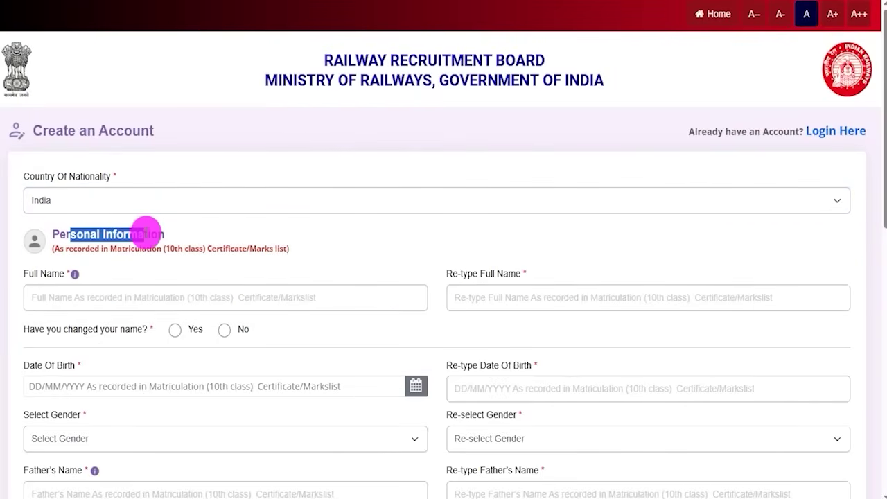
scroll(146, 234, down, 3)
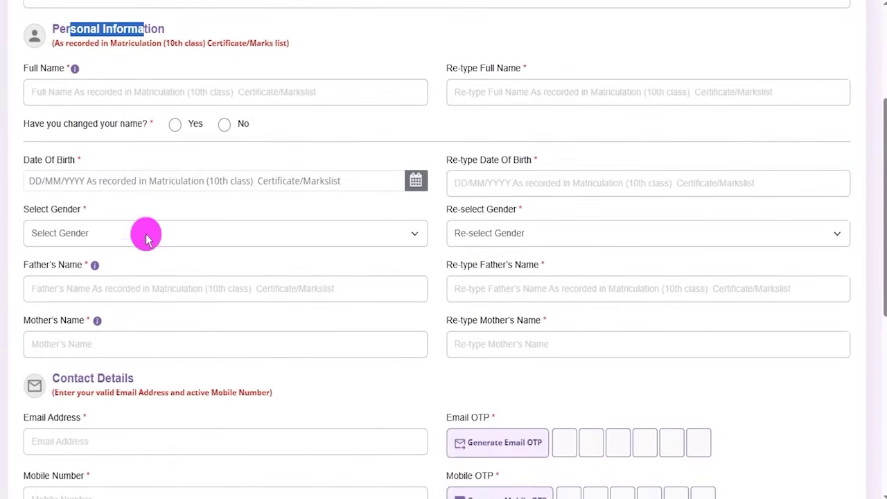
drag(257, 90, 305, 65)
drag(580, 88, 626, 69)
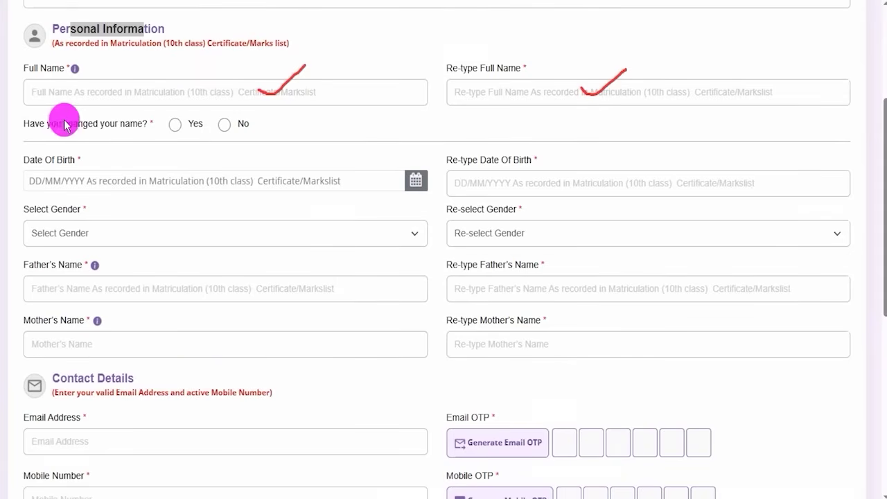
- Try Yes for the name-change question, read and close the documentation notice, and set the answer to No
drag(64, 124, 110, 124)
click(174, 125)
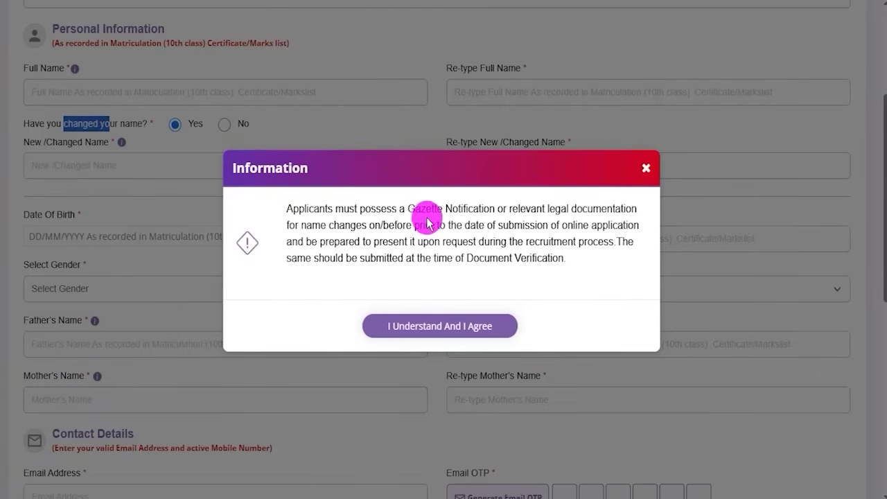
drag(415, 207, 595, 208)
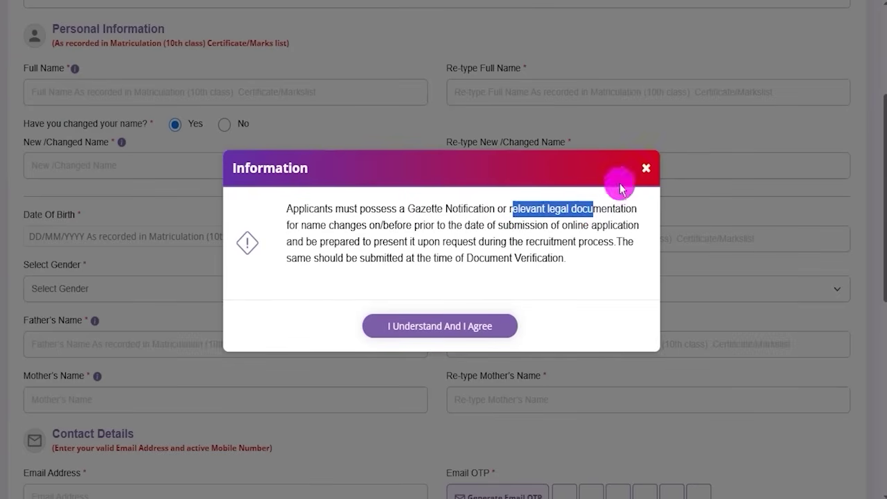
click(645, 169)
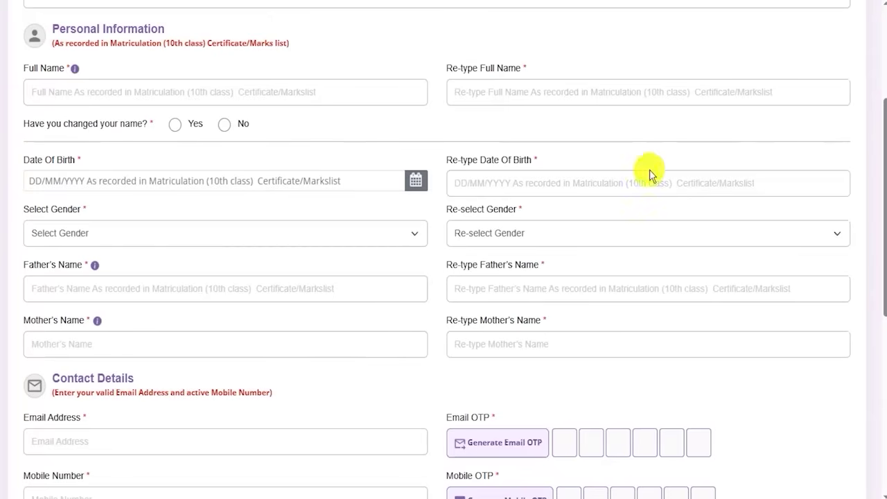
click(224, 125)
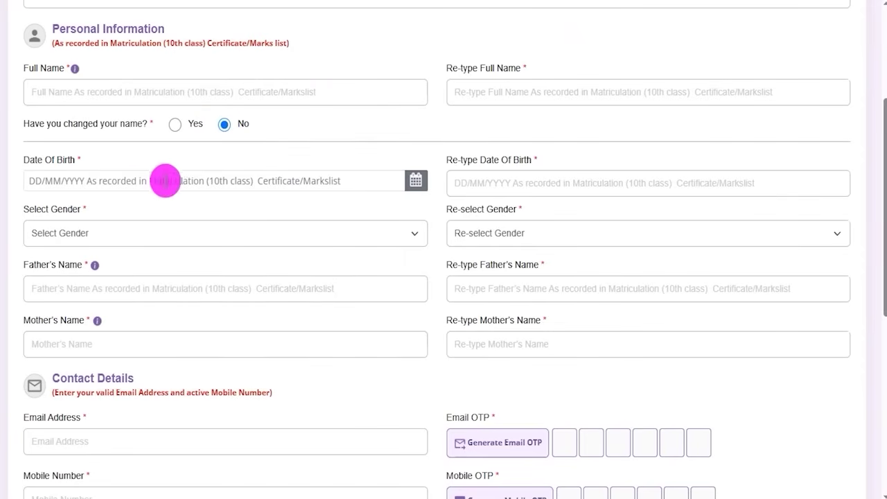
- Examine the Date Of Birth field with its calendar and the Re-type Date Of Birth field, leaving both blank
drag(20, 158, 103, 174)
click(237, 180)
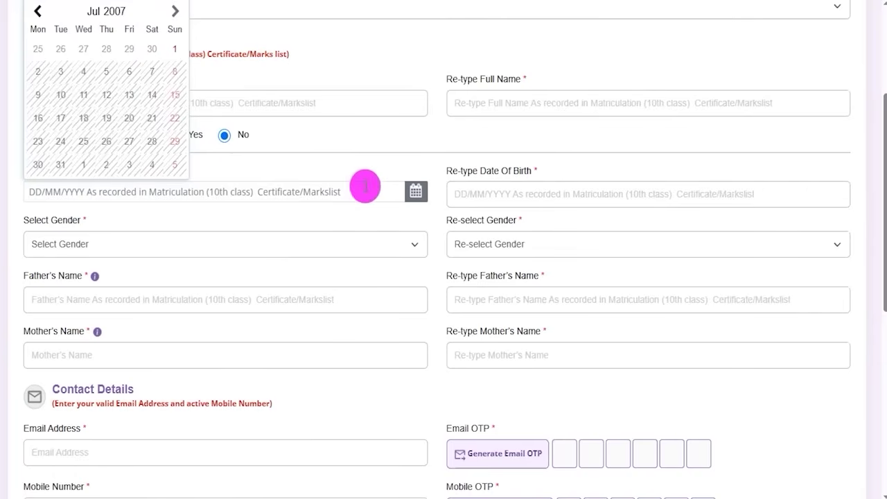
click(459, 190)
drag(451, 171, 505, 171)
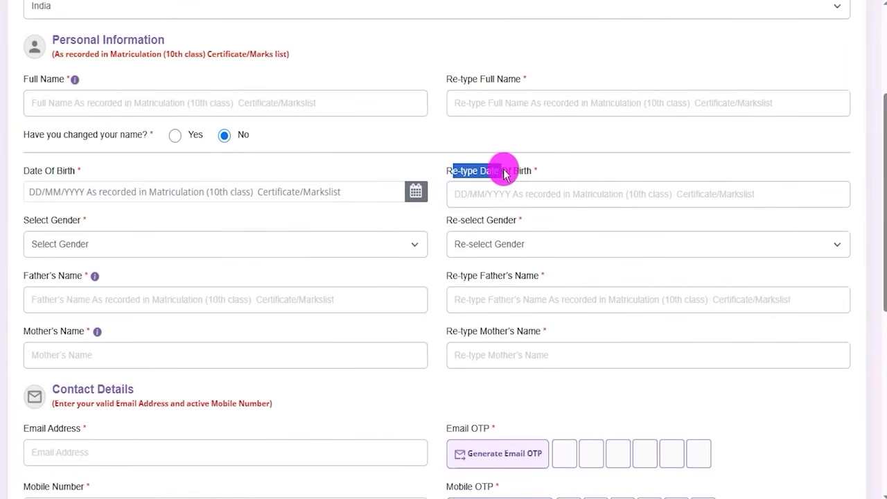
click(485, 198)
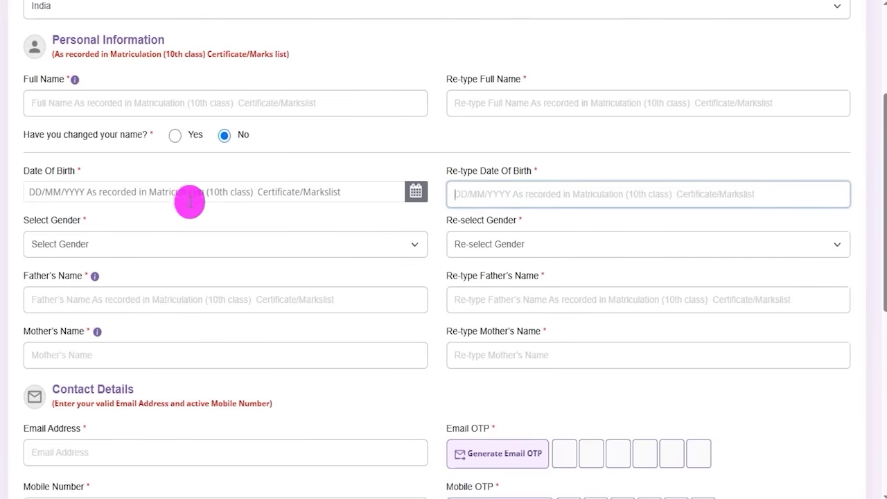
click(138, 196)
click(482, 197)
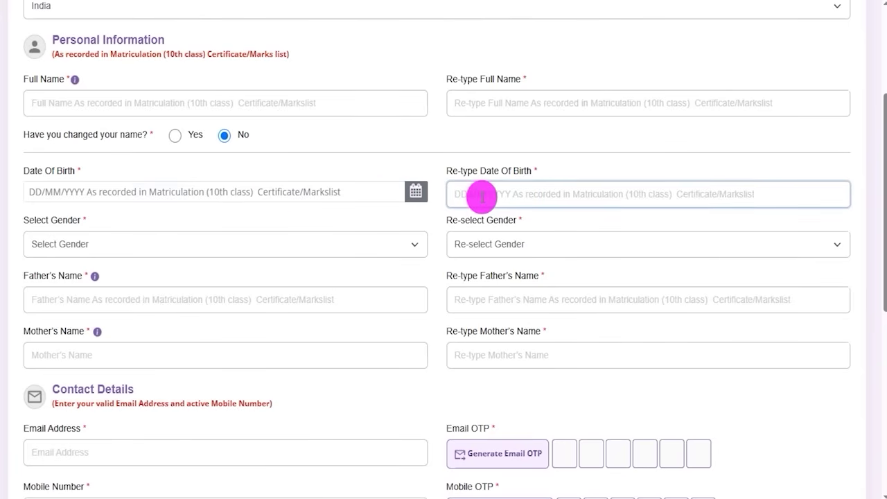
- Set both Select Gender and Re-select Gender to Male
drag(60, 226, 79, 222)
click(232, 253)
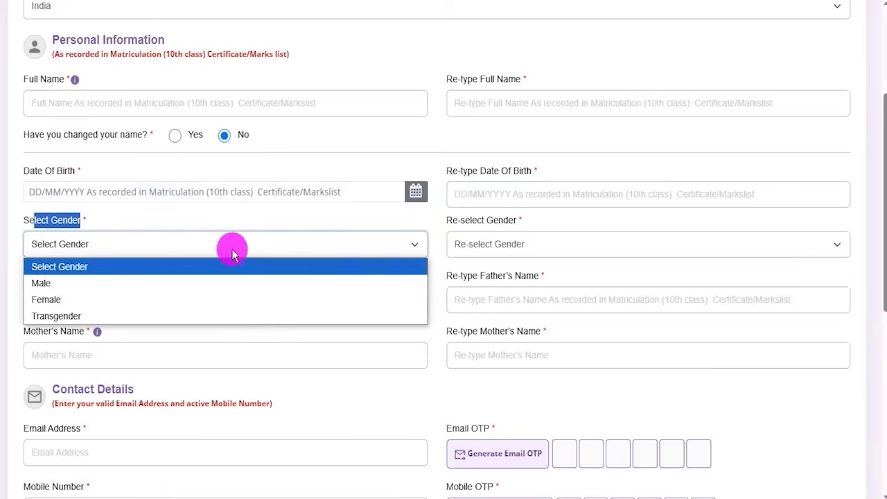
click(60, 283)
click(512, 246)
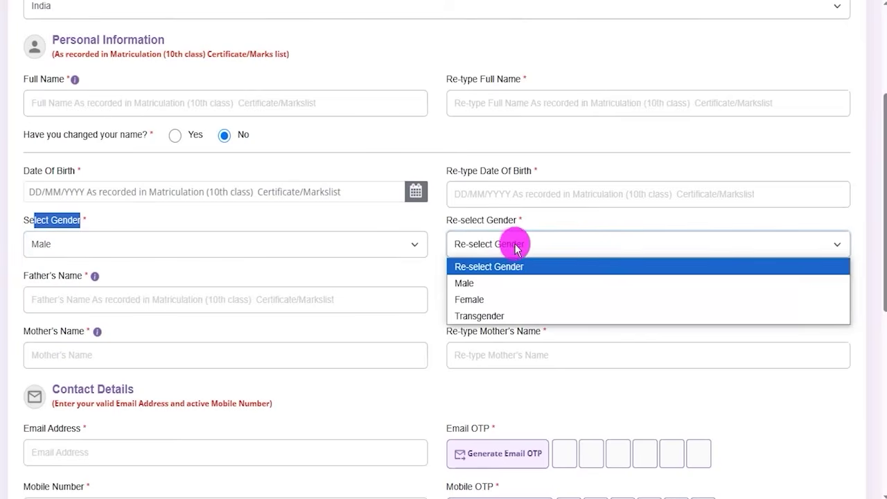
click(485, 284)
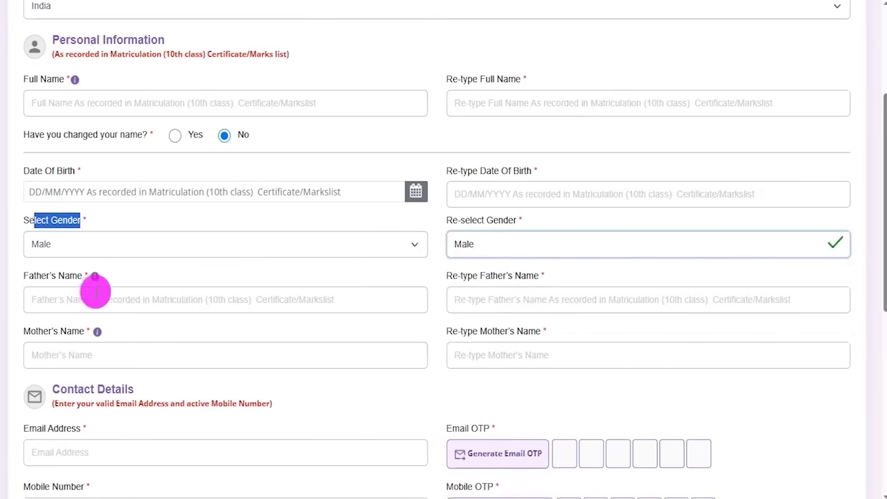
- Point out the Father's Name and Mother's Name fields and their re-type fields by highlighting labels and focusing each box
drag(28, 281, 72, 289)
click(113, 297)
drag(448, 276, 501, 300)
click(501, 300)
drag(25, 330, 79, 333)
click(277, 357)
click(512, 350)
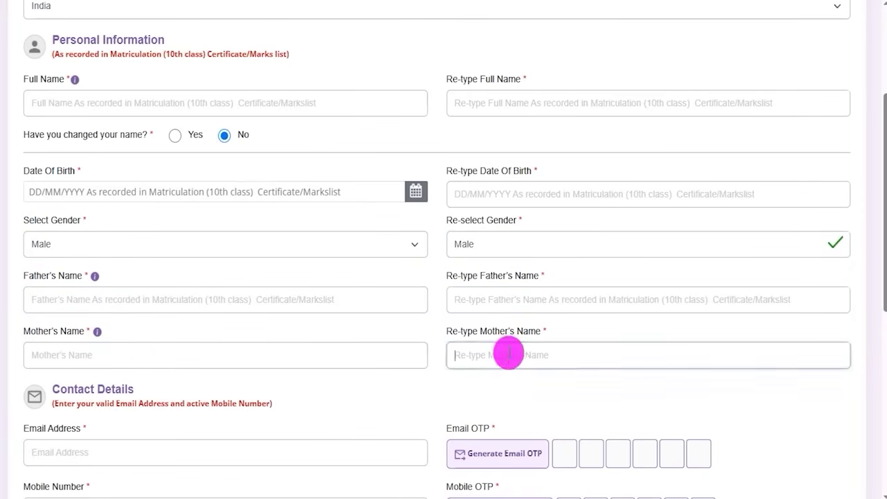
- Highlight the Contact Details heading and tick Email Address, Mobile Number, Generate Email OTP and Generate Mobile OTP in red
scroll(399, 326, down, 3)
scroll(416, 281, down, 3)
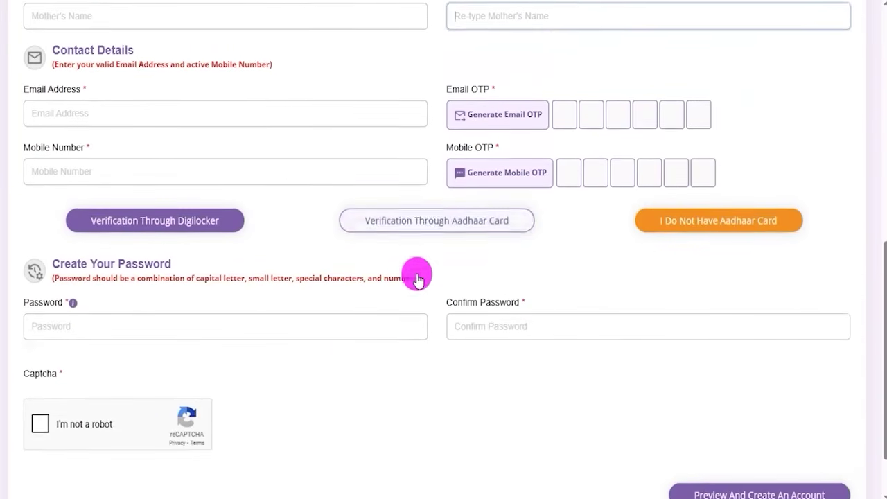
scroll(416, 281, up, 1)
drag(61, 47, 121, 47)
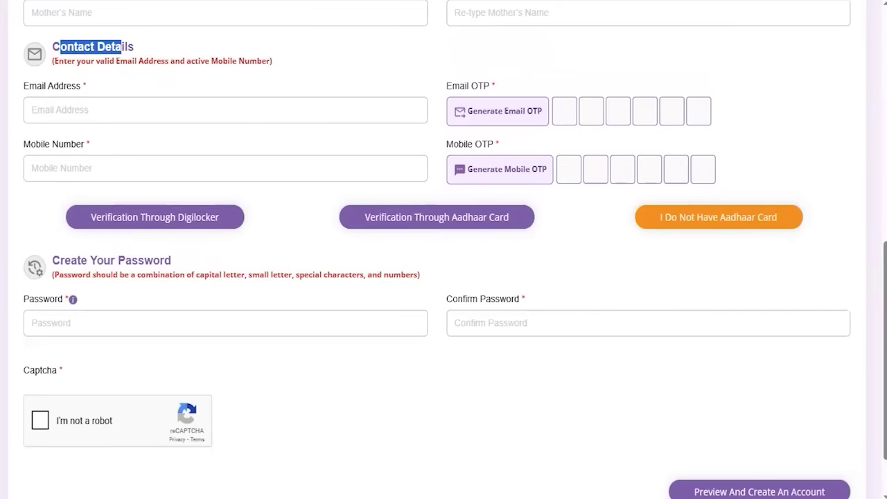
drag(194, 110, 232, 90)
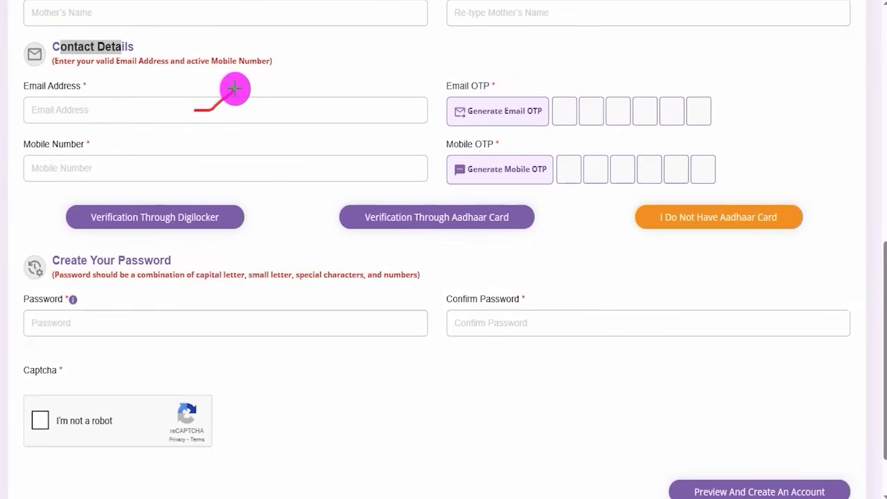
drag(193, 167, 243, 142)
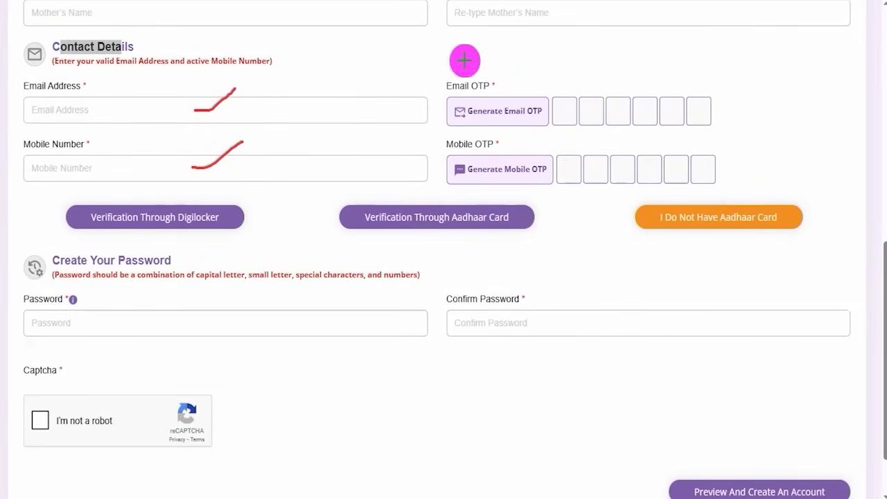
drag(520, 103, 553, 78)
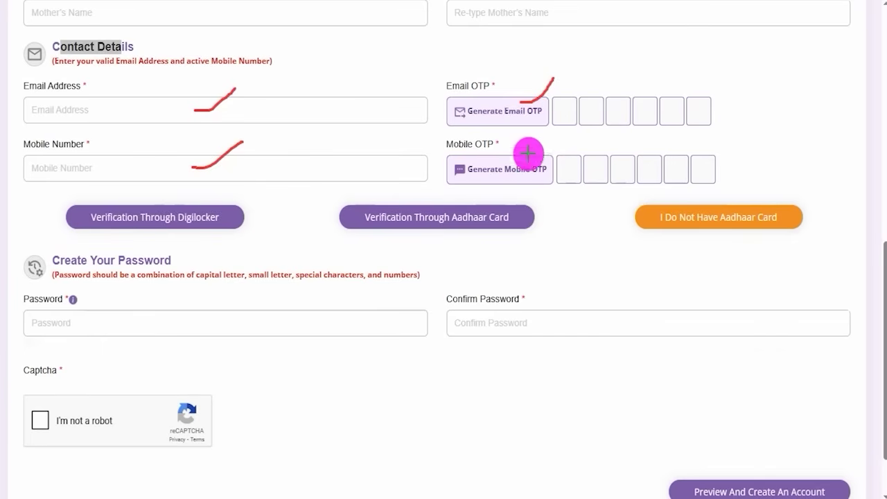
drag(531, 162, 556, 144)
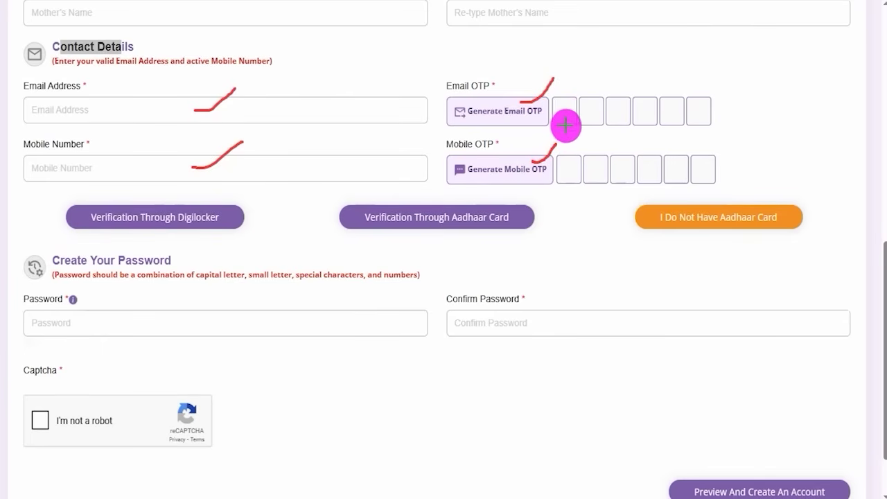
- Mark the Email OTP and Mobile OTP boxes with red dashes and clear all the marks
drag(577, 114, 651, 112)
click(616, 111)
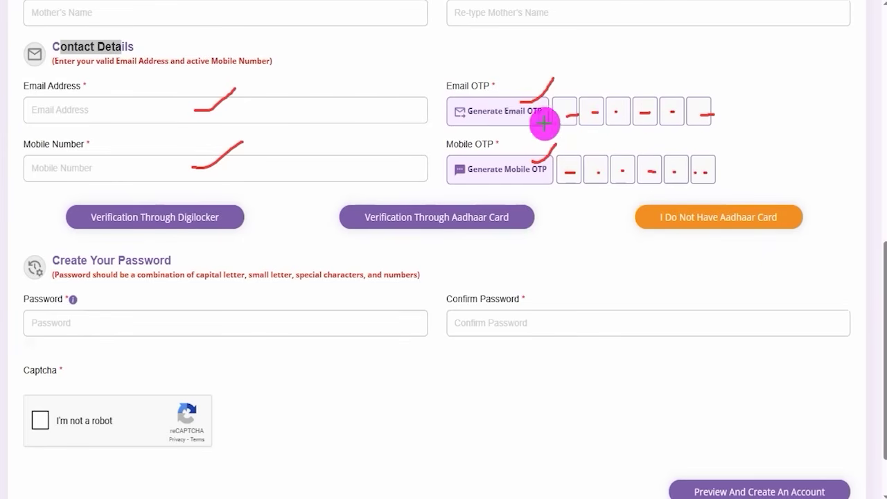
drag(591, 164, 708, 171)
click(675, 165)
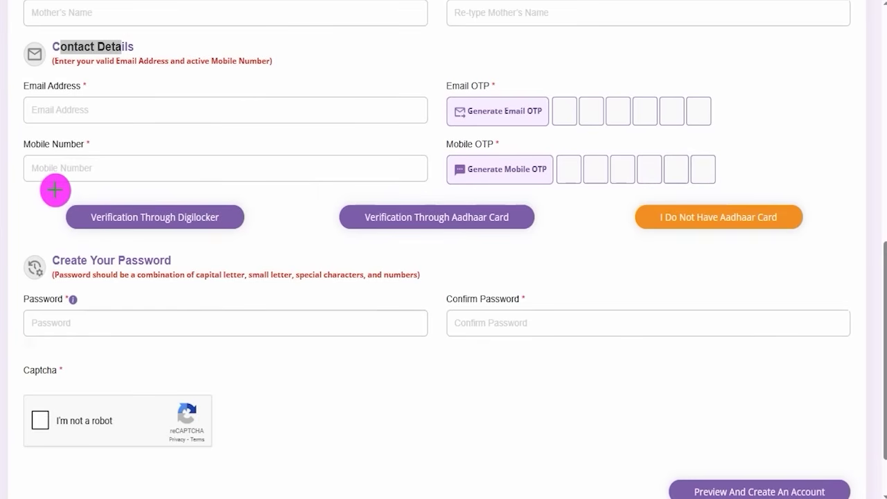
- Frame the Digilocker, Aadhaar Card and I Do Not Have Aadhaar Card verification options in red, blue and magenta, and clear the marks
drag(50, 190, 266, 241)
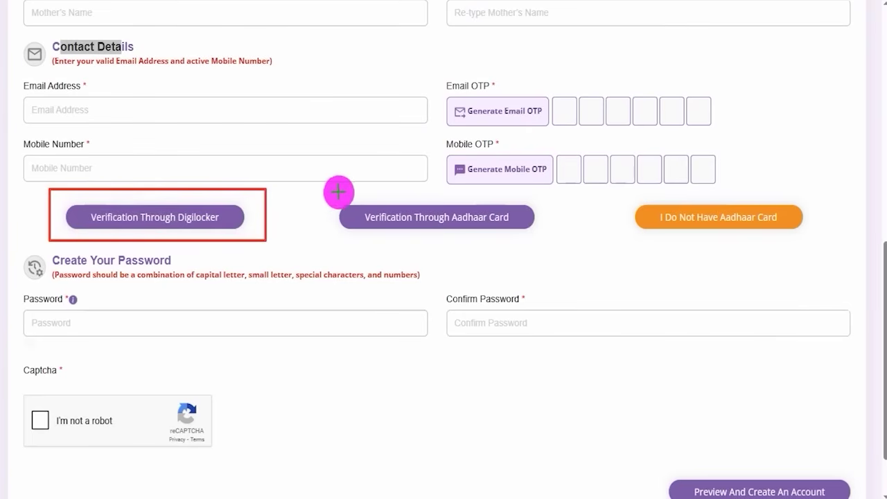
drag(315, 188, 550, 245)
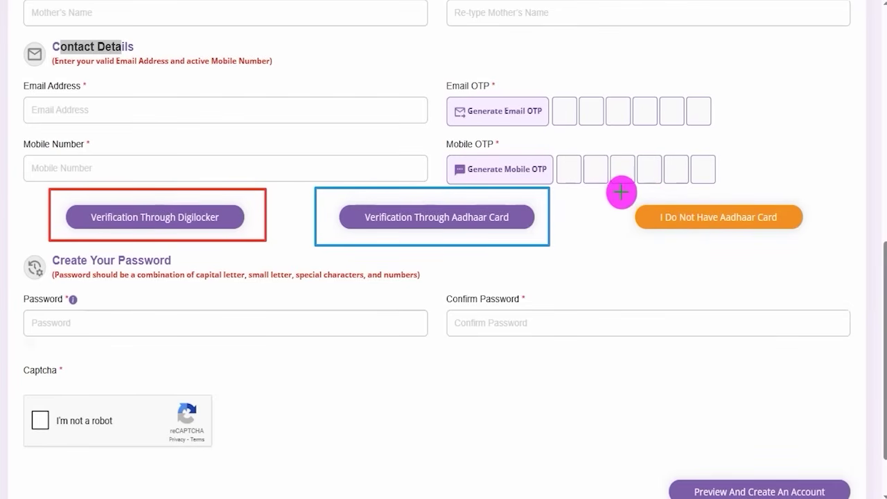
drag(620, 193, 822, 244)
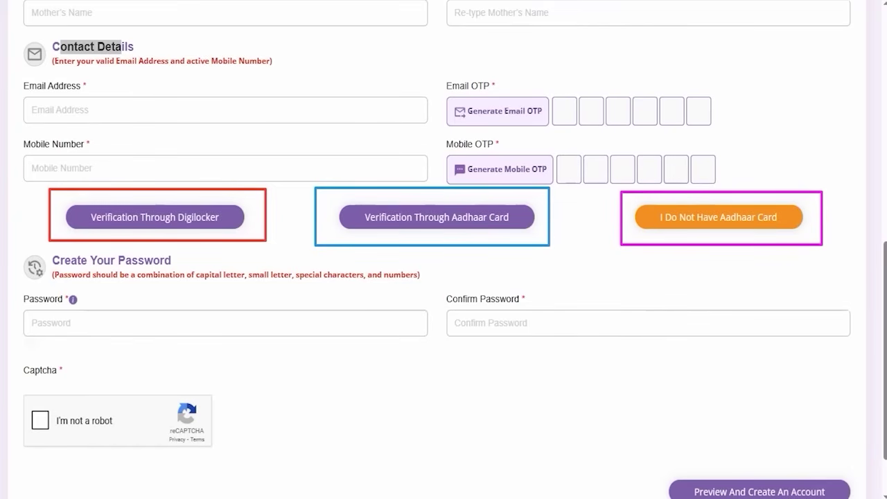
key(Escape)
- Choose verification through Digilocker, confirm having completed 18 years of age and proceed to verify
click(183, 217)
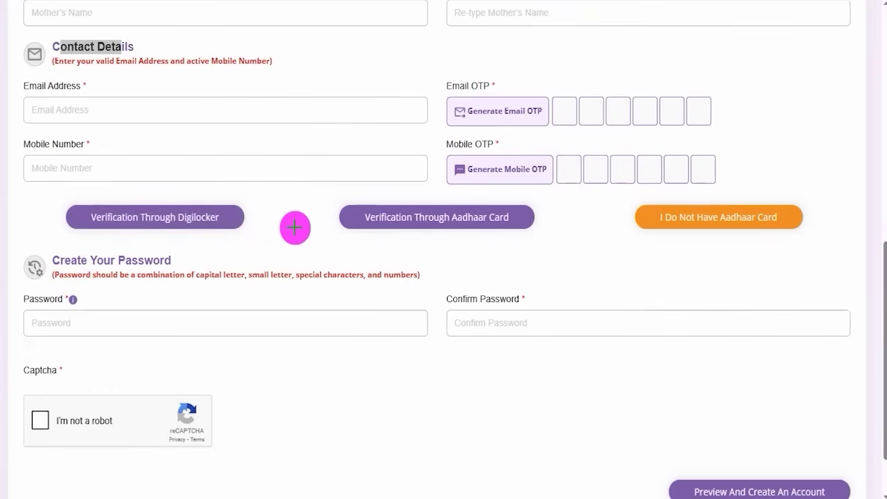
drag(322, 261, 249, 233)
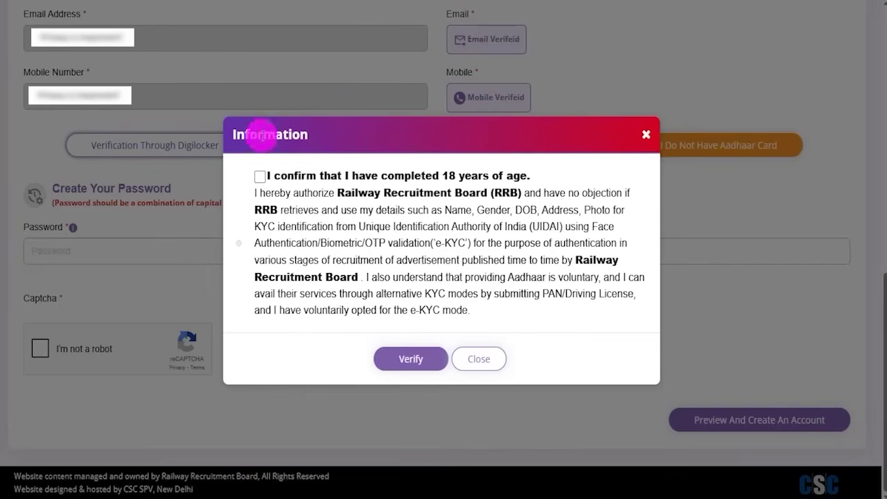
click(260, 177)
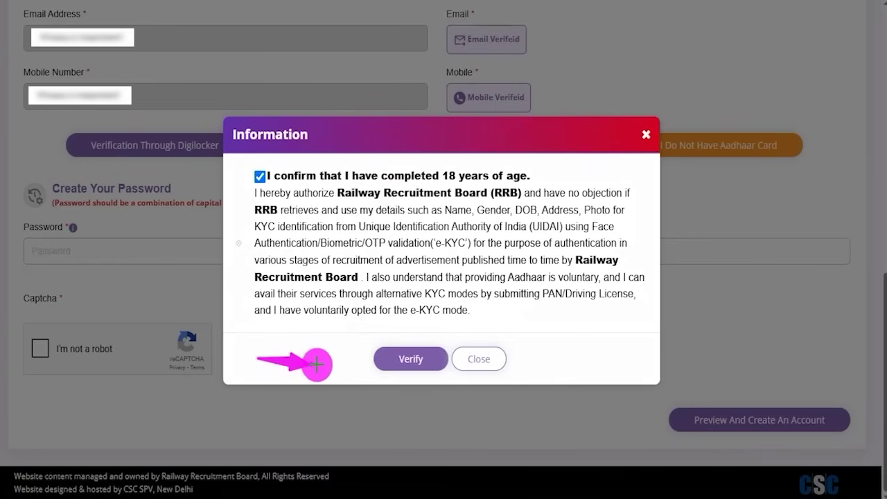
click(388, 359)
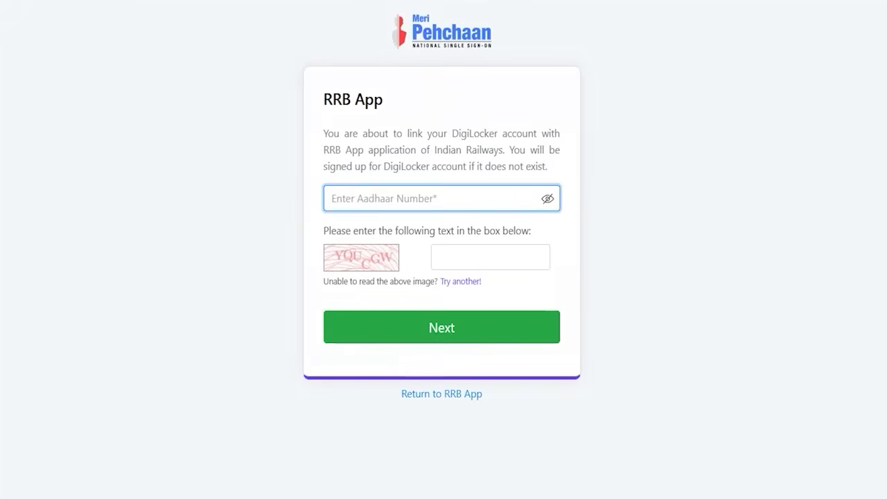
- Mark the Aadhaar number field, captcha image and captcha text box with magenta ticks and point an arrow at Next
drag(463, 199, 503, 164)
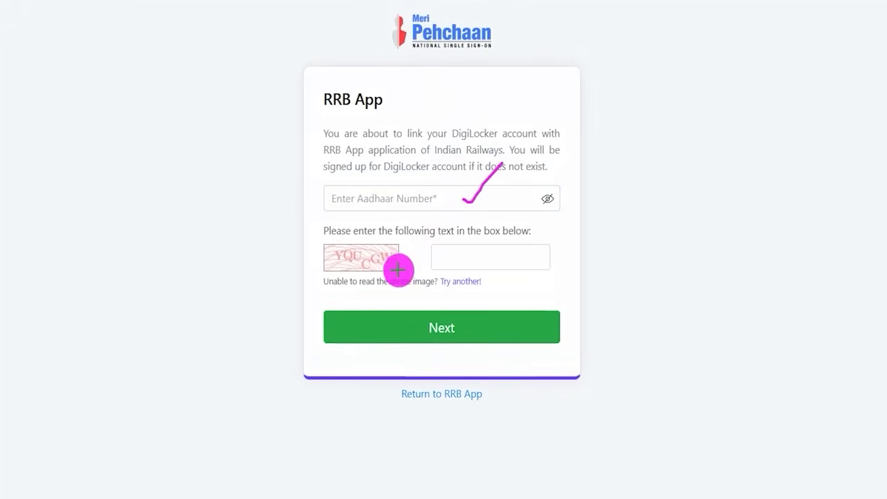
drag(394, 264, 424, 241)
drag(513, 259, 555, 233)
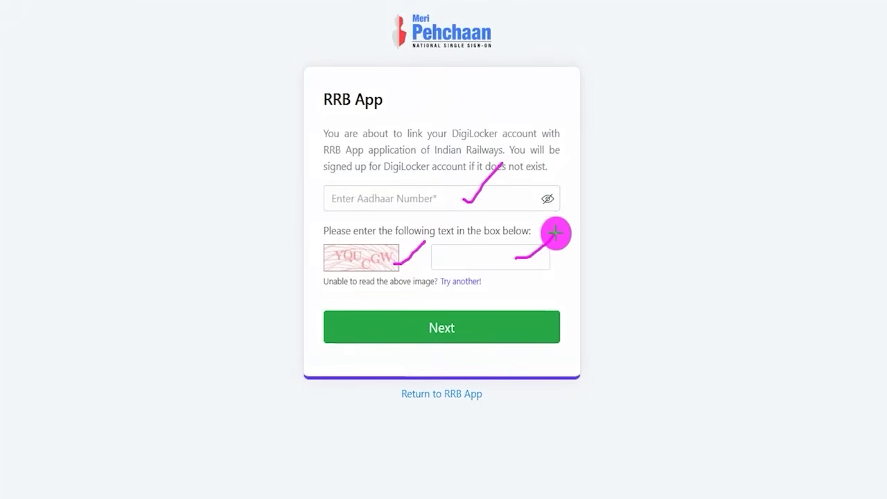
drag(762, 313, 576, 328)
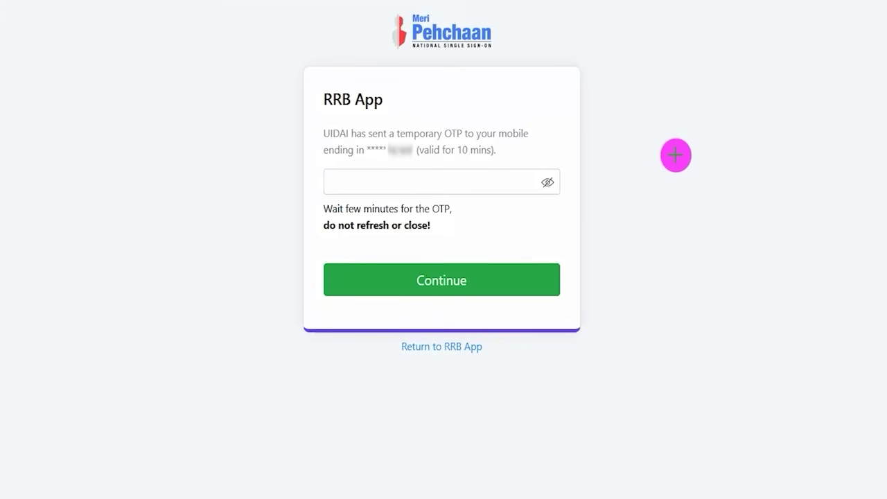
- Tick the OTP box in magenta, point an arrow at Continue and proceed to the DigiLocker security PIN page
drag(499, 181, 537, 144)
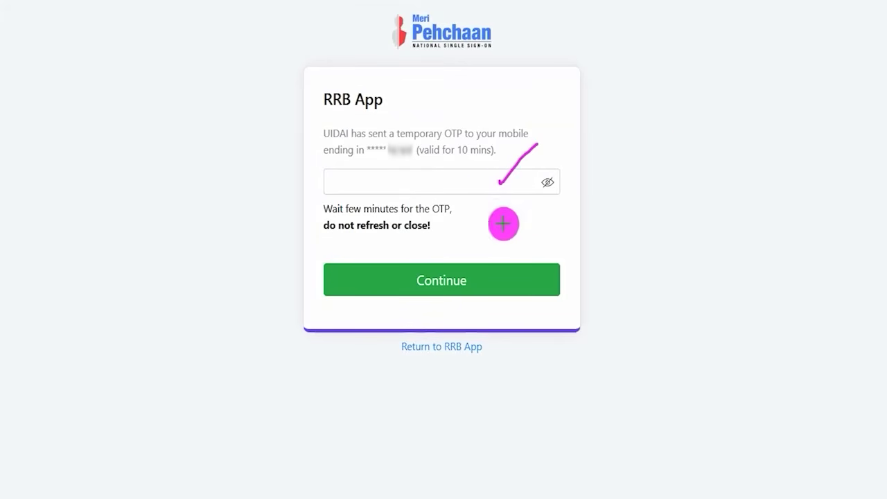
drag(762, 257, 555, 279)
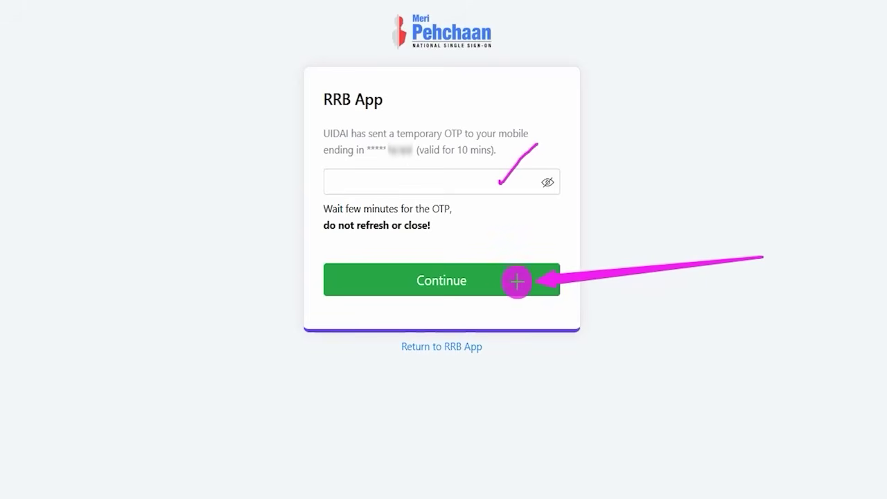
click(491, 281)
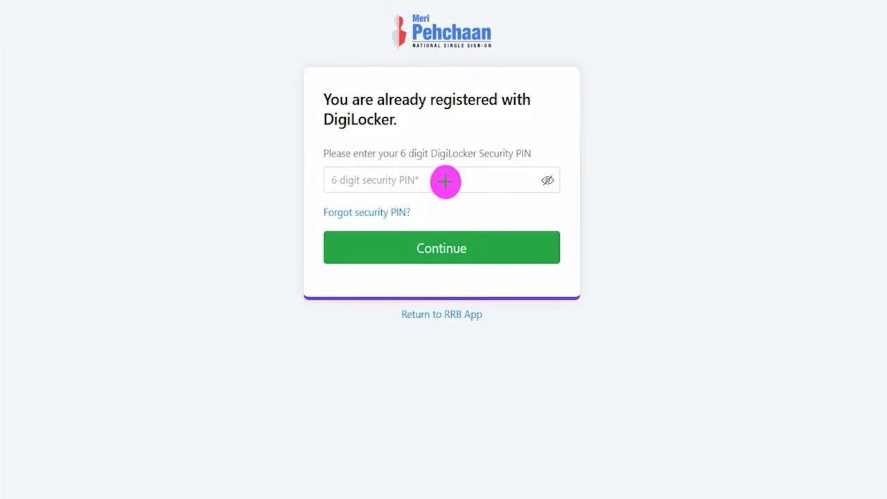
- Tick the 6 digit security PIN field, circle the Forgot security PIN link and point an arrow at Continue
drag(451, 182, 489, 154)
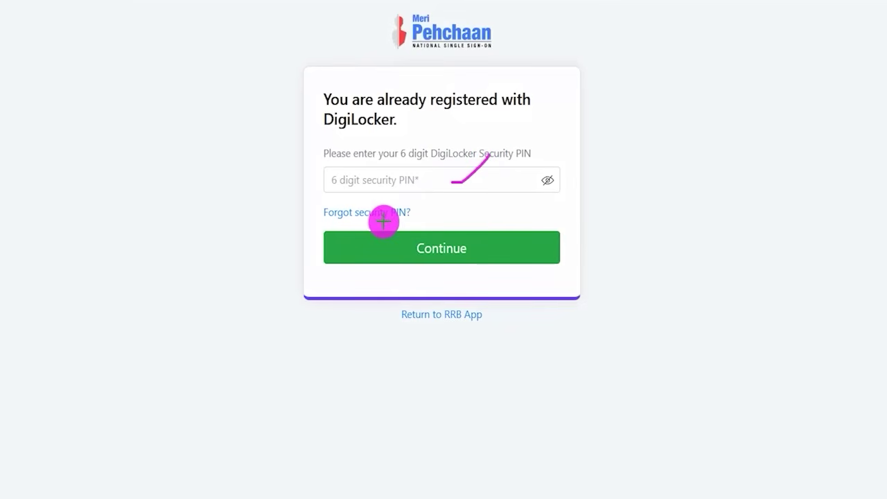
mouse_move(423, 200)
mouse_down()
mouse_move(323, 198)
mouse_move(316, 218)
mouse_move(420, 219)
mouse_move(425, 202)
mouse_up()
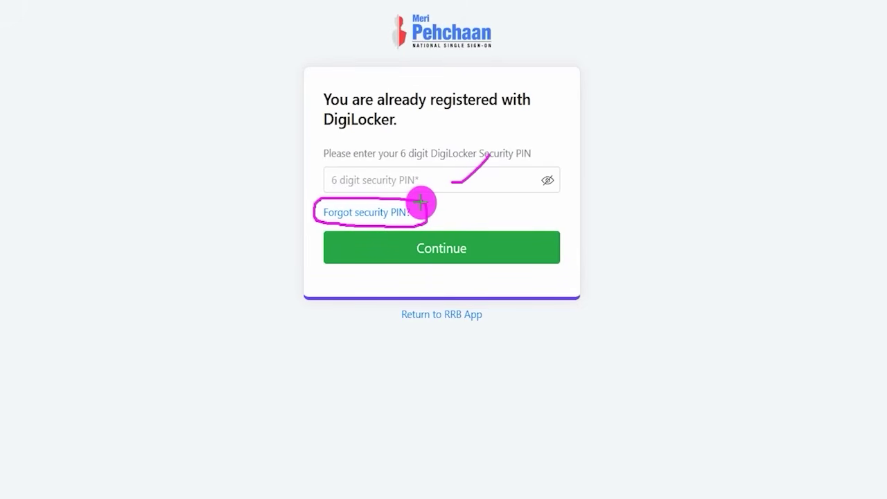
drag(501, 181, 524, 161)
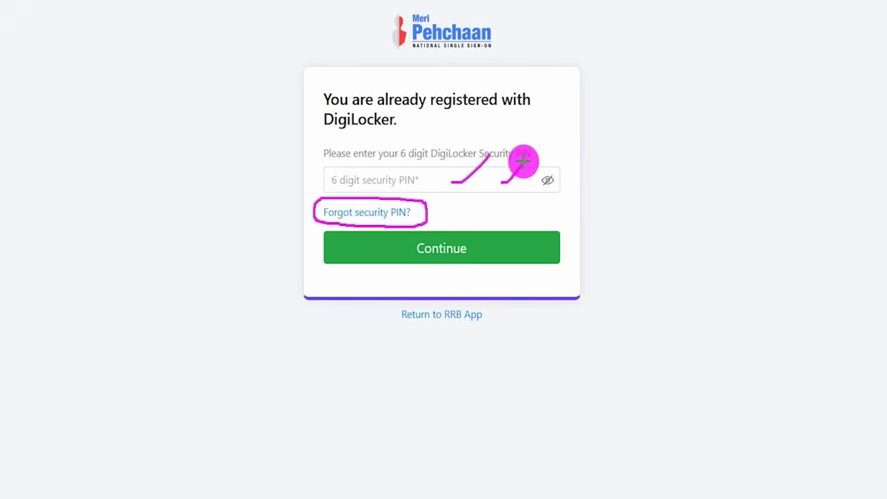
drag(748, 254, 564, 249)
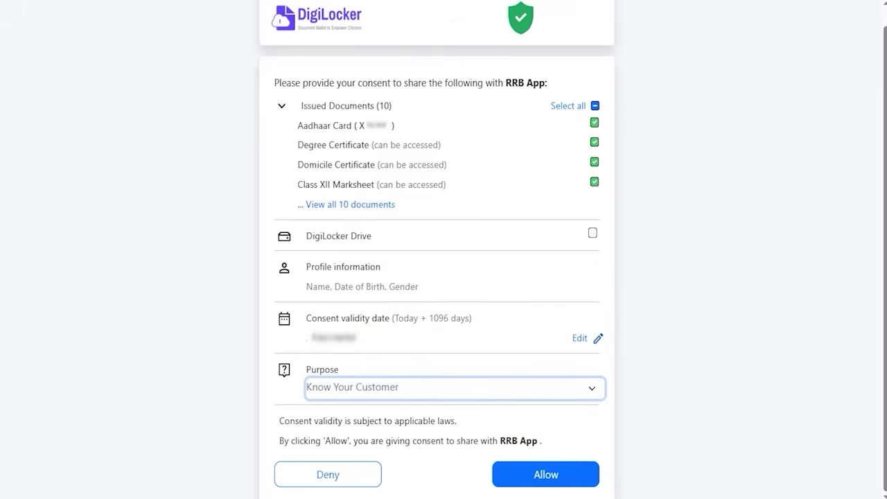
- Point an arrow at Allow on the DigiLocker consent page and tick the Aadhaar photo on the RRB form
drag(752, 330, 604, 459)
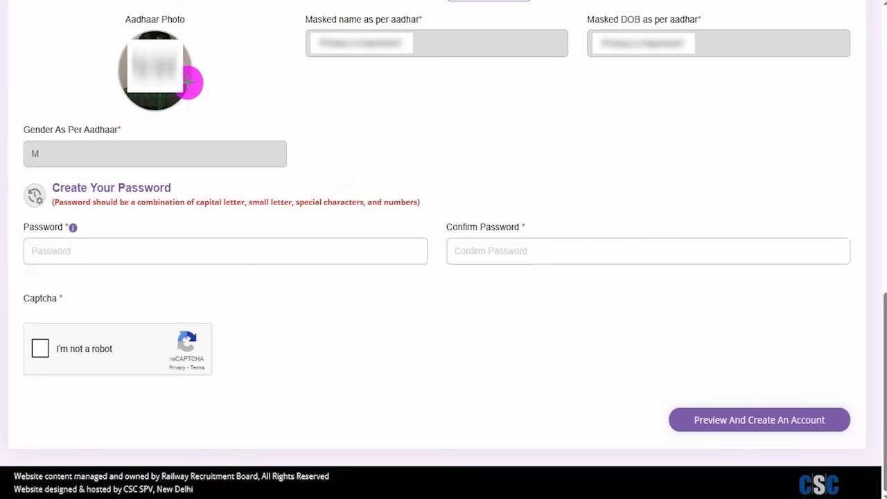
drag(189, 84, 238, 56)
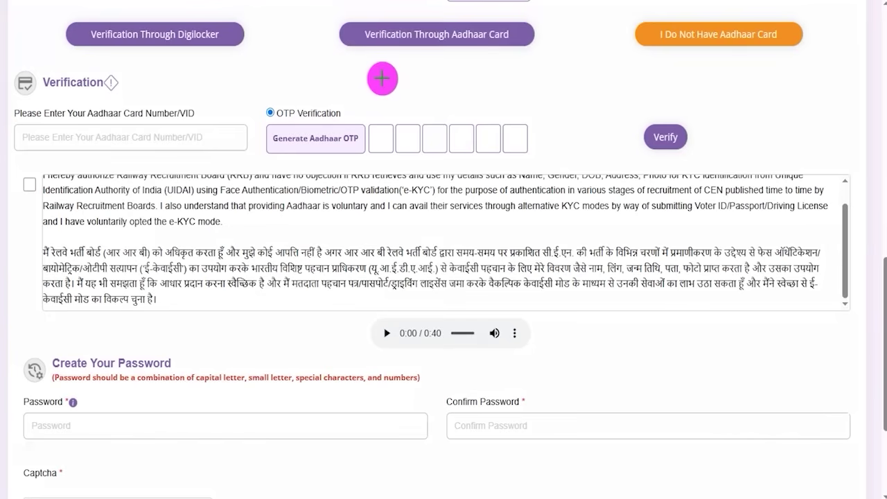
- Frame the Verification Through Aadhaar Card option in magenta and choose it
mouse_move(325, 8)
mouse_down()
mouse_move(499, 39)
mouse_move(548, 63)
mouse_up()
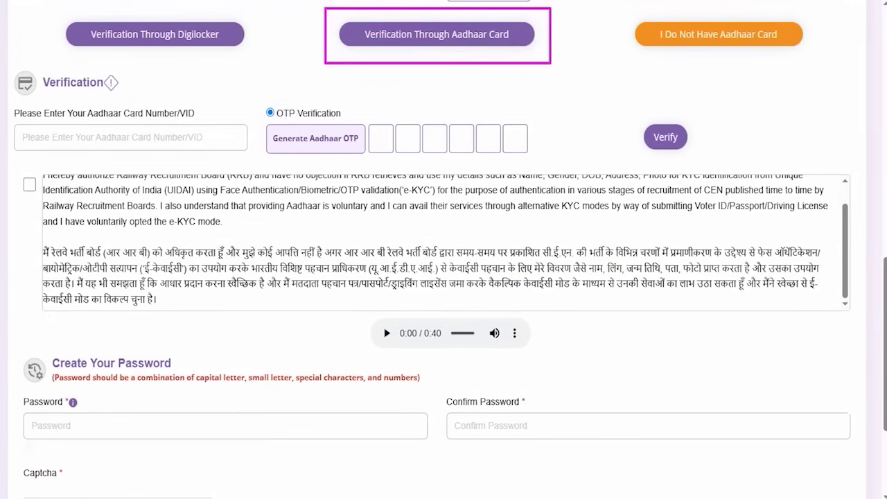
click(376, 34)
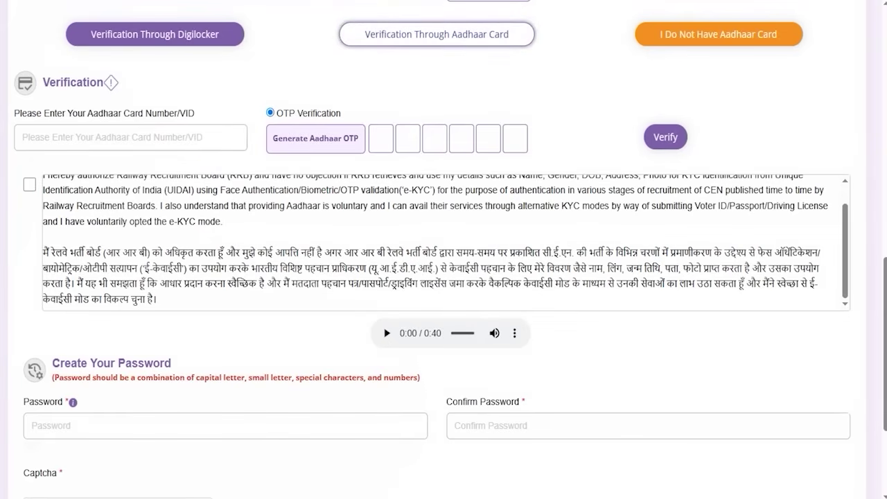
- Mark the Aadhaar number field, Generate Aadhaar OTP, OTP boxes, Verify and the Aadhaar Card option in magenta, and clear the marks
drag(196, 135, 241, 97)
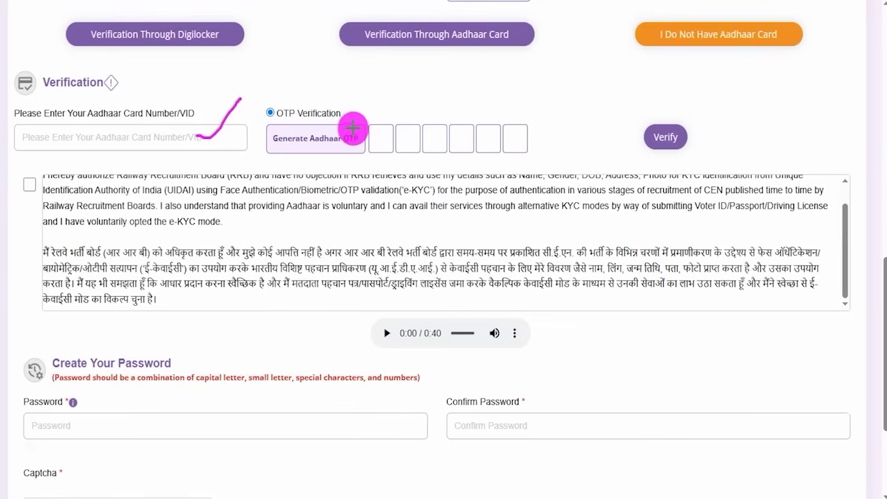
drag(353, 132, 370, 111)
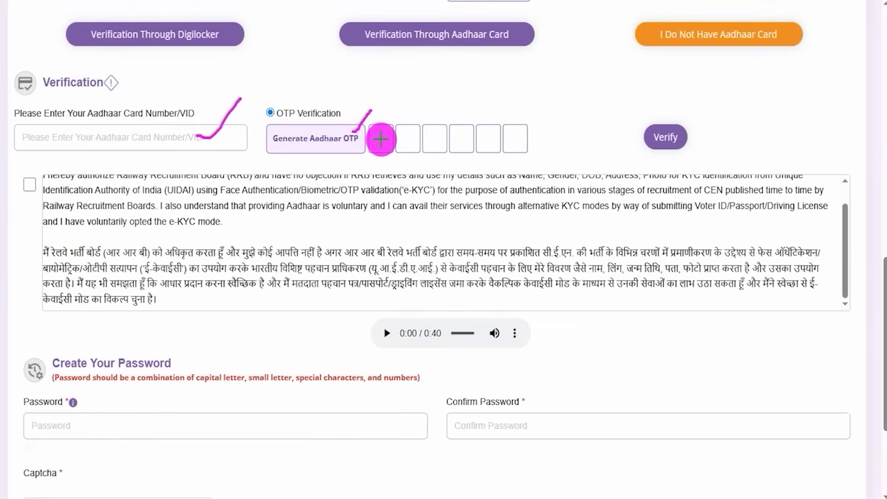
drag(378, 139, 522, 141)
drag(821, 114, 694, 137)
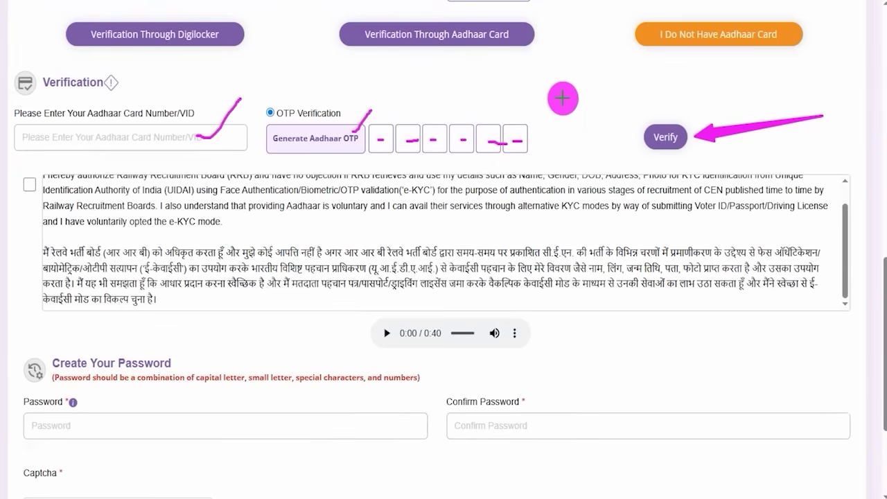
drag(574, 108, 503, 49)
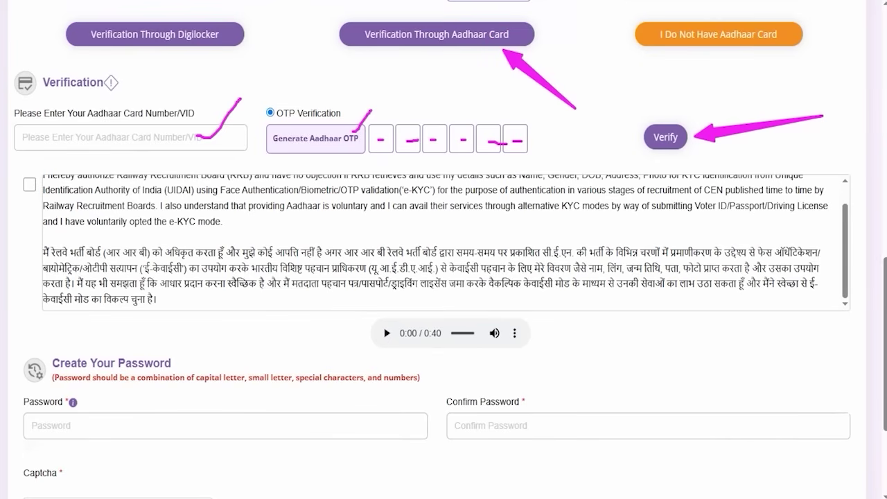
key(Escape)
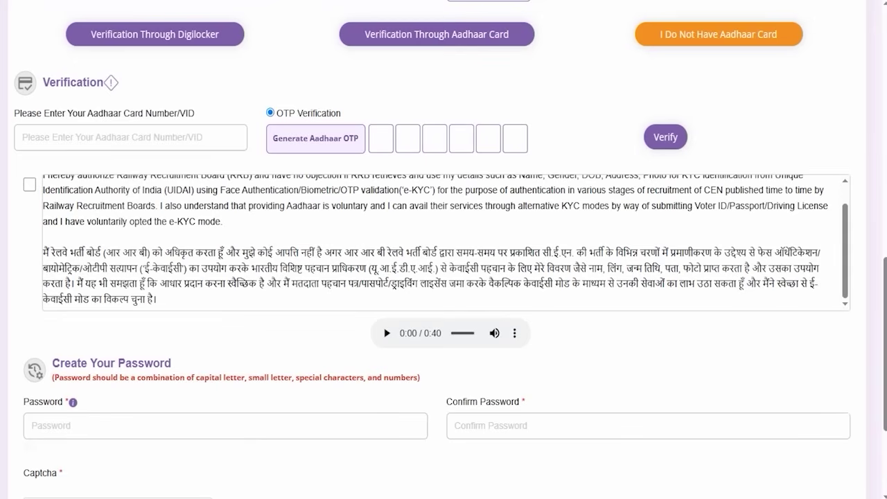
- Frame the I Do Not Have Aadhaar Card option, clear the mark, choose that option and confirm it in the Information dialog
drag(623, 7, 809, 61)
key(Escape)
click(695, 27)
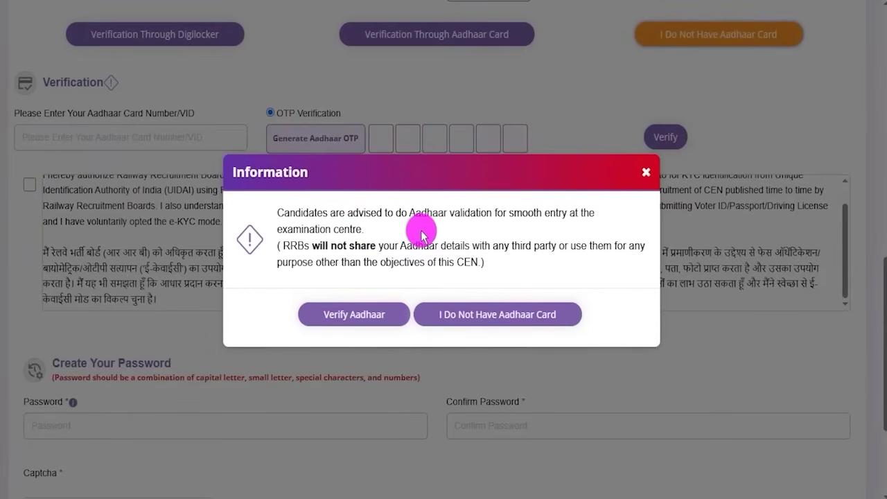
click(511, 318)
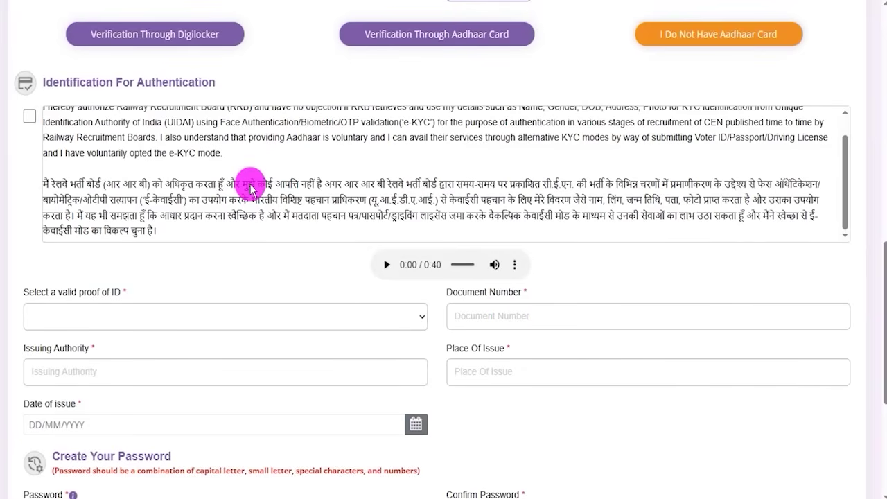
- Accept the authentication consent declaration and set the valid proof of ID to PAN
click(30, 116)
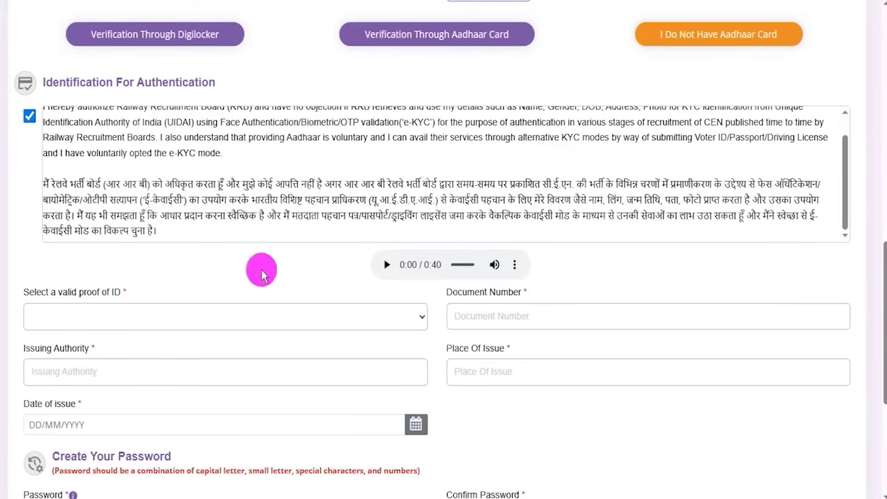
click(146, 319)
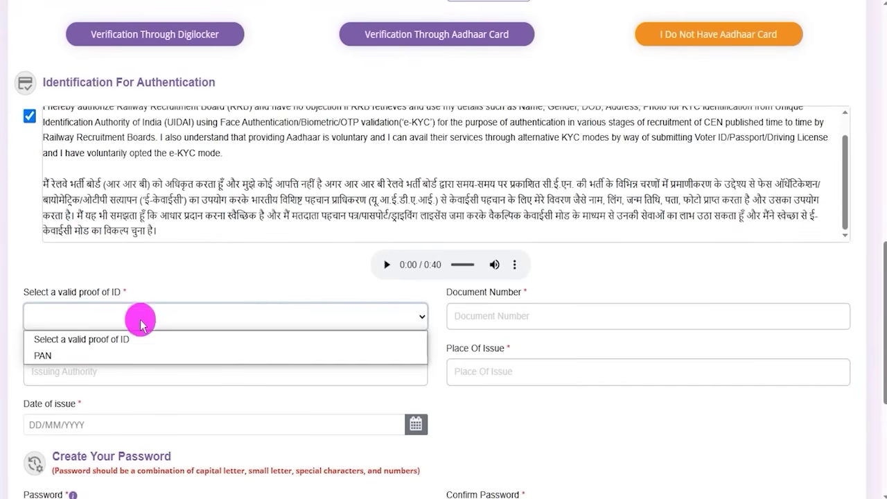
click(70, 356)
- Point out the PAN full name, date of birth, document number, issuing authority and place of issue fields by focusing or highlighting each
drag(463, 294, 521, 294)
click(503, 316)
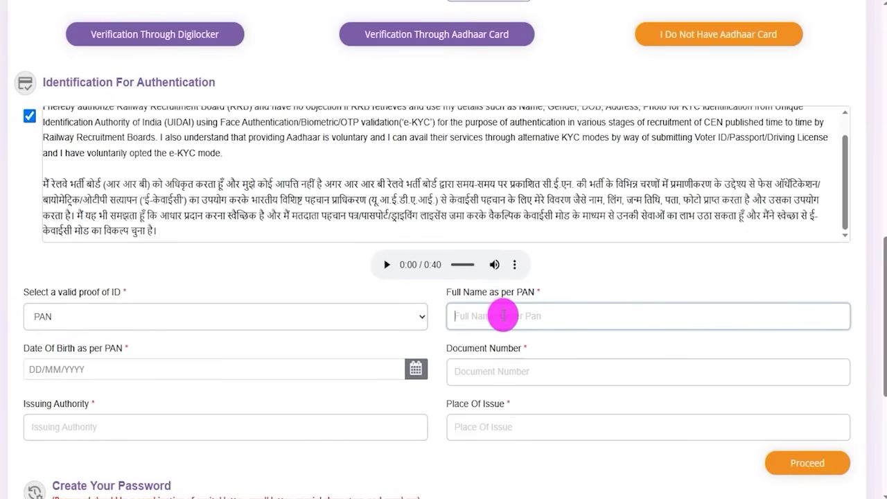
drag(40, 349, 411, 368)
click(313, 368)
click(314, 368)
click(503, 370)
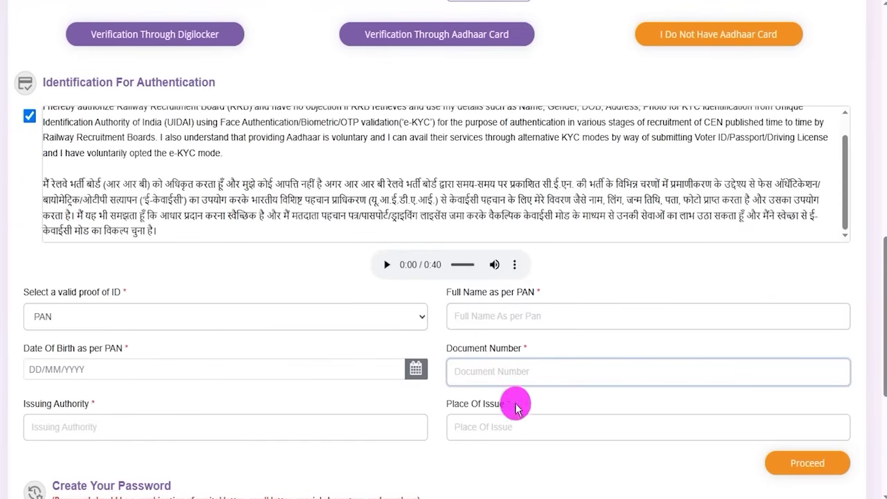
drag(516, 355, 450, 368)
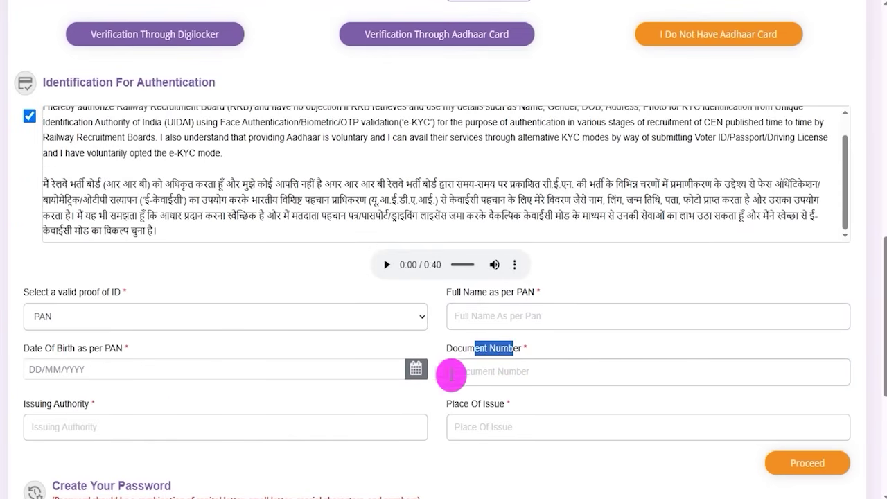
click(82, 427)
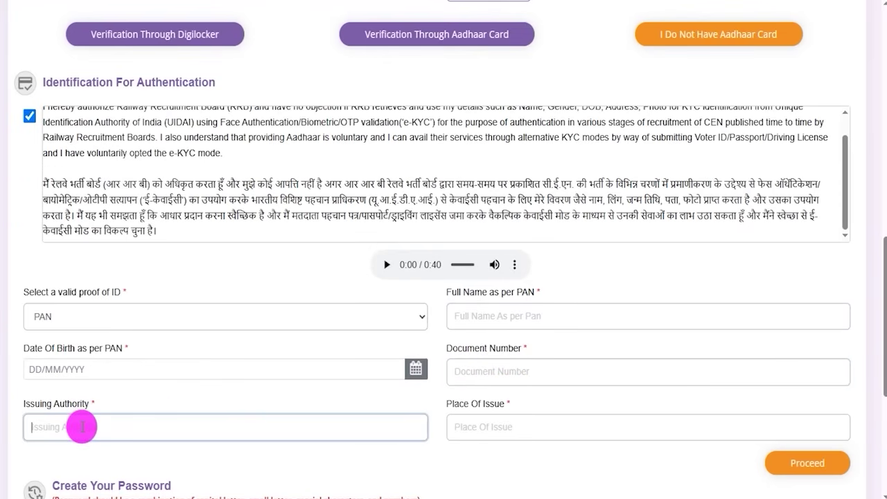
click(530, 421)
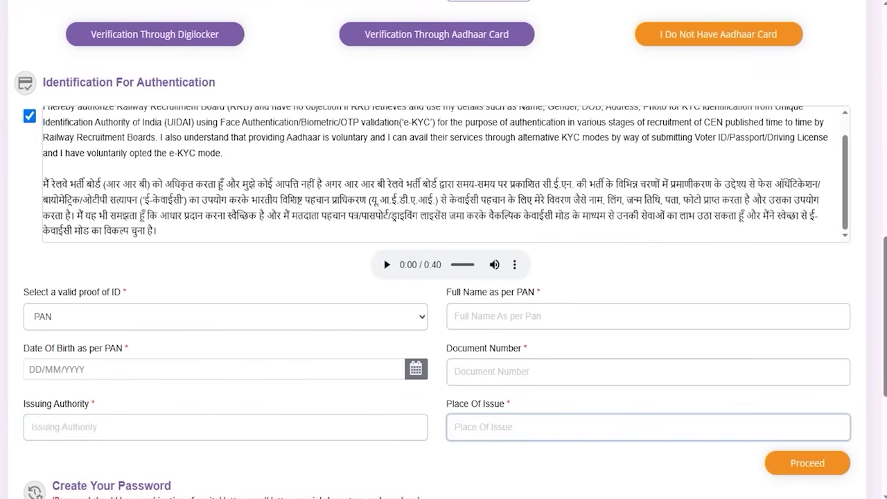
- Draw magenta arrows toward Proceed and Verification Through Aadhaar Card, and frame the three identity verification options
drag(579, 463, 724, 463)
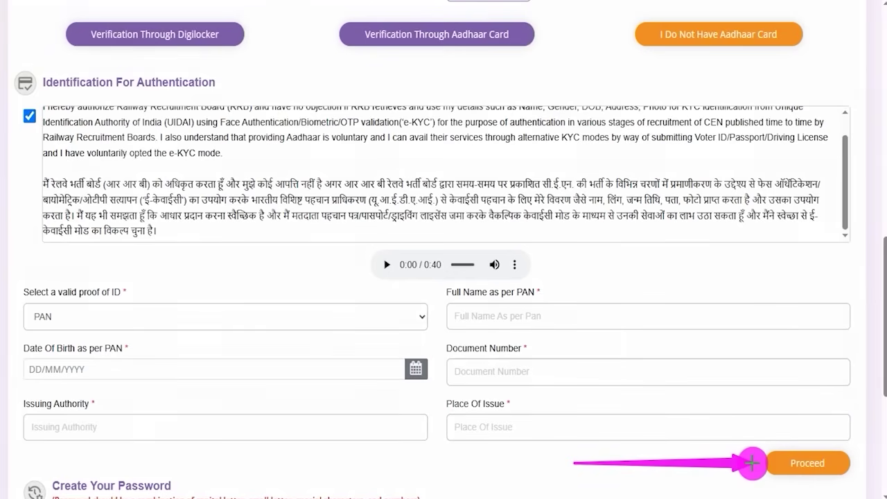
drag(752, 463, 754, 463)
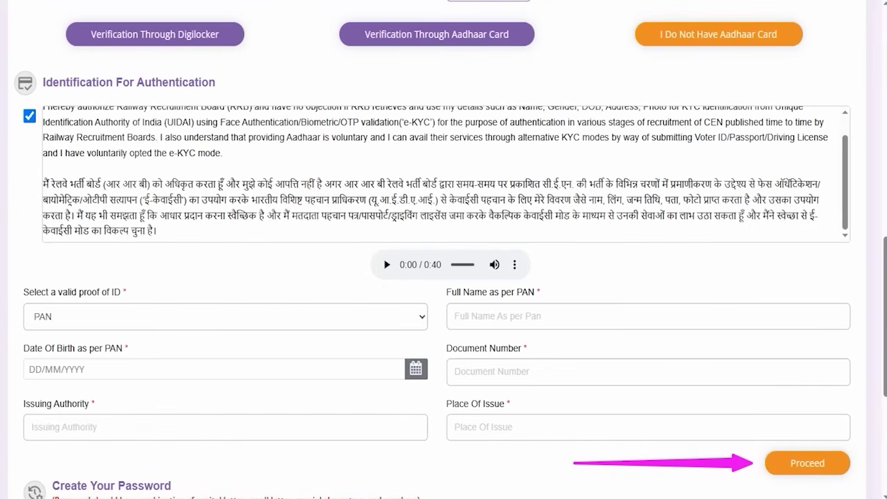
drag(611, 4, 811, 57)
drag(307, 7, 560, 58)
mouse_move(47, 12)
mouse_down()
mouse_move(254, 42)
mouse_move(261, 56)
mouse_up()
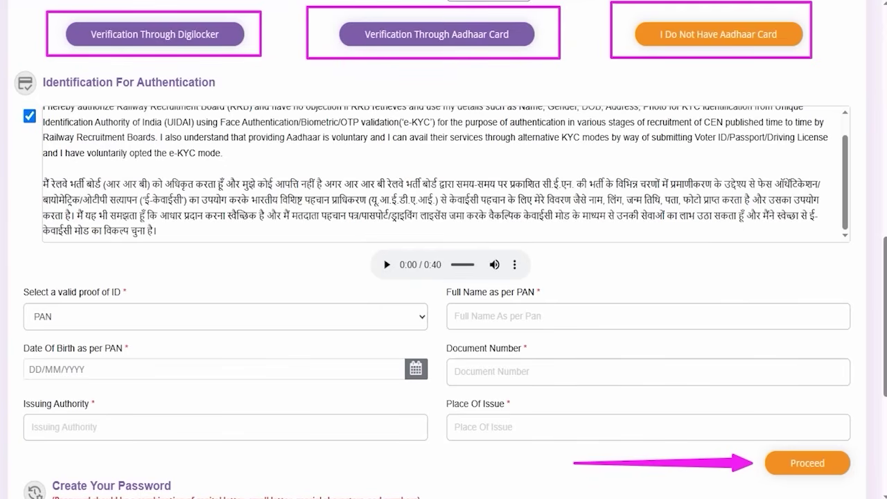
drag(567, 160, 502, 68)
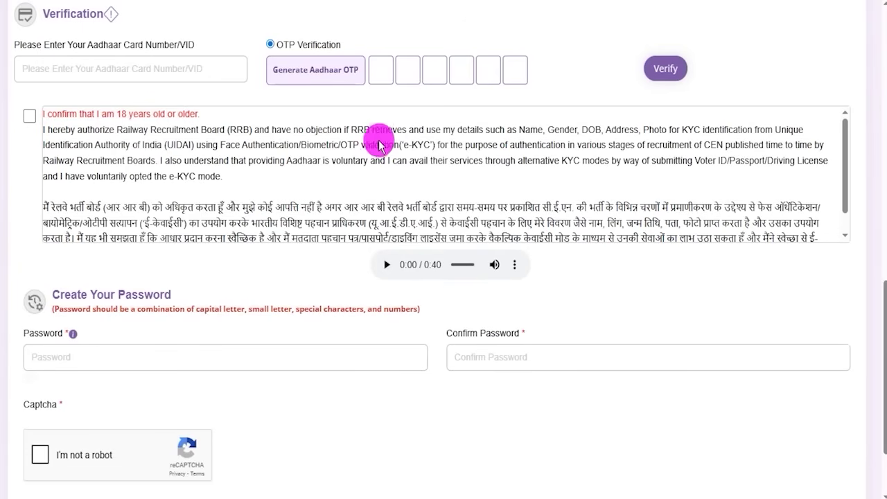
- Accept the 18-or-older and e-KYC consent declaration, and focus the Password field under Create Your Password
click(29, 115)
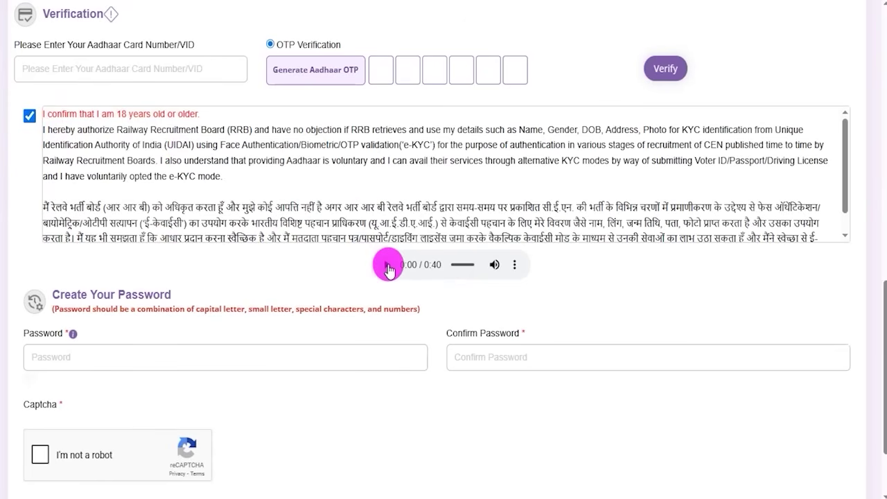
scroll(266, 280, down, 3)
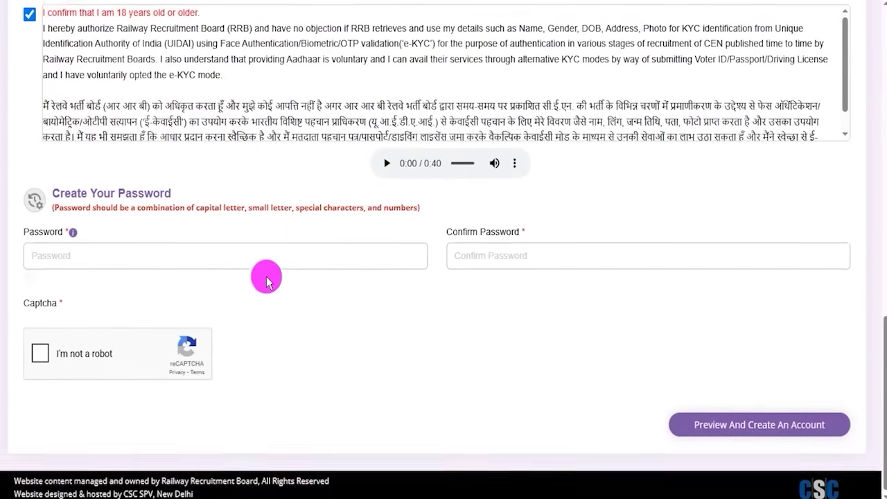
drag(35, 188, 164, 189)
click(150, 251)
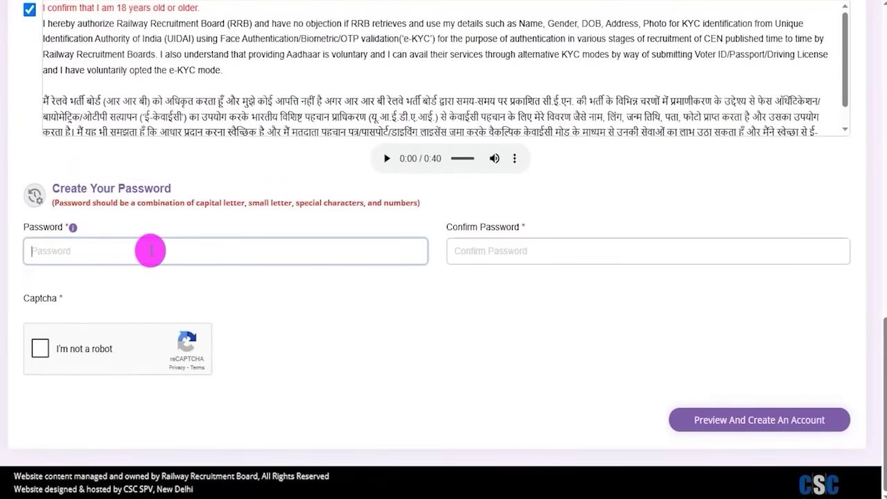
- Highlight the parts of the sample password in Notepad, and point out the form's Confirm Password field
key(alt+Tab)
drag(334, 322, 399, 324)
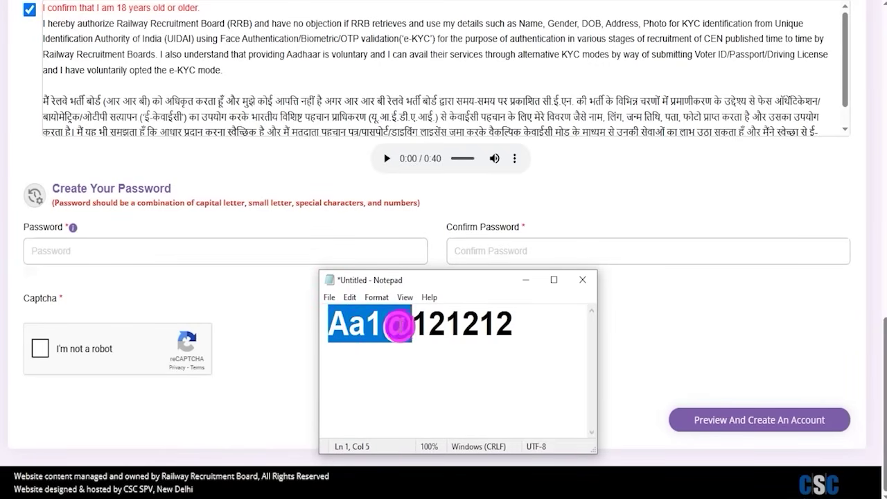
drag(408, 324, 507, 326)
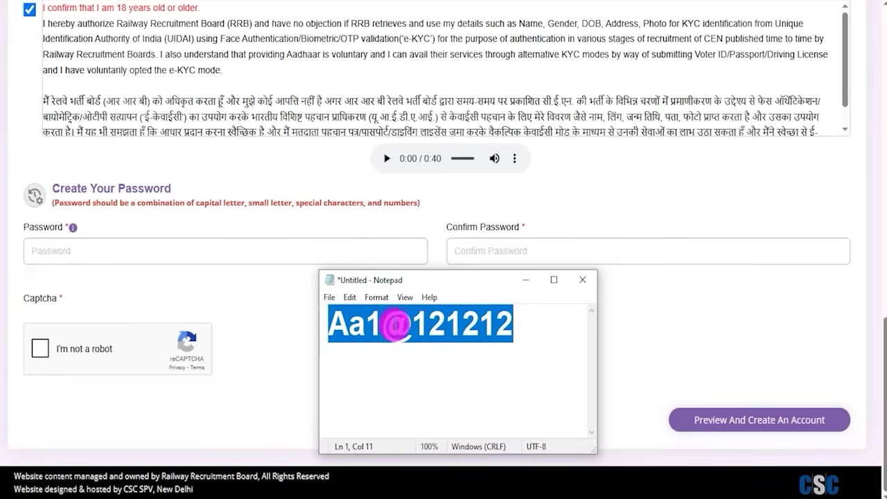
click(510, 253)
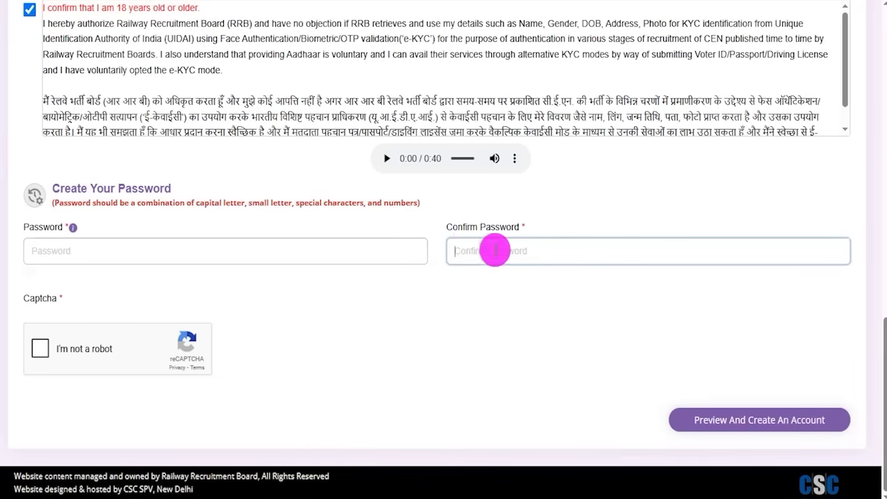
drag(449, 230, 511, 232)
click(487, 251)
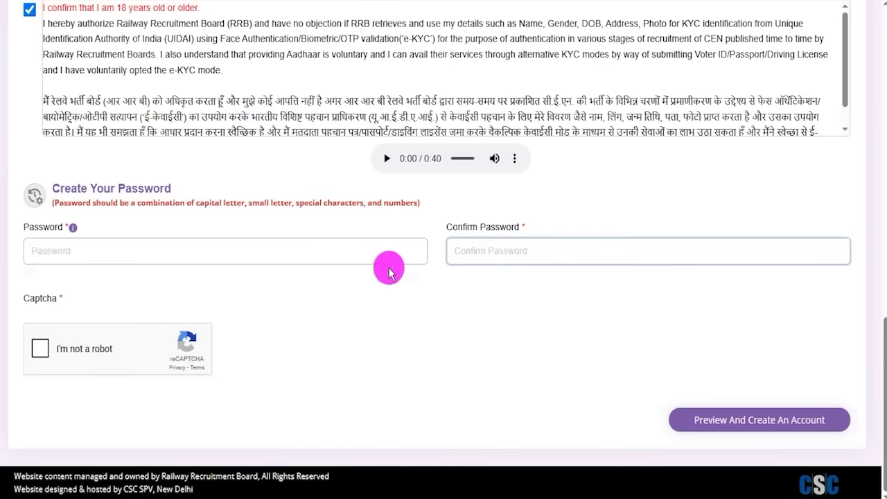
- Complete the registration form's I'm not a robot check and draw an arrow to Preview And Create An Account
click(41, 351)
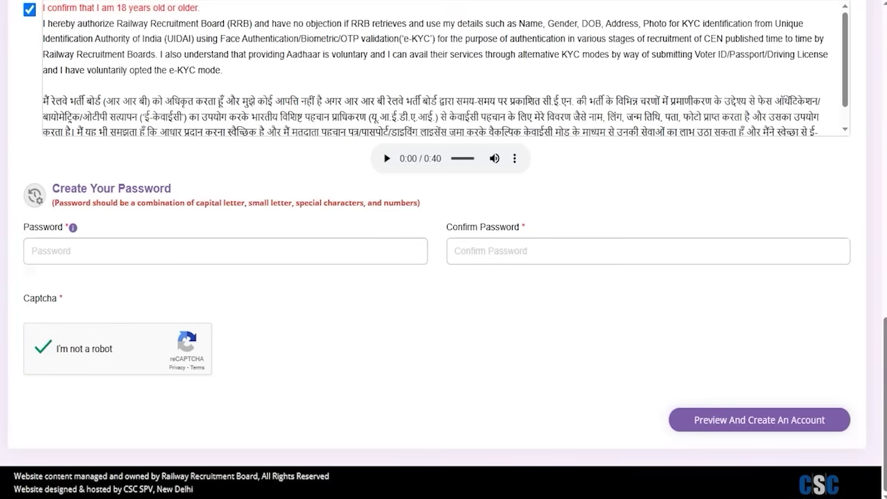
drag(391, 356, 664, 416)
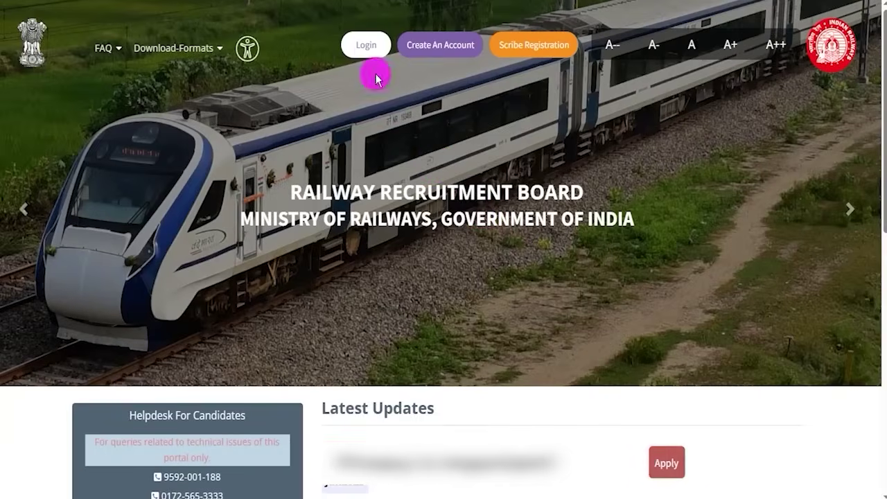
- Open the RRB login page, choose Login with Aadhaar and focus the Phone Number field
click(363, 45)
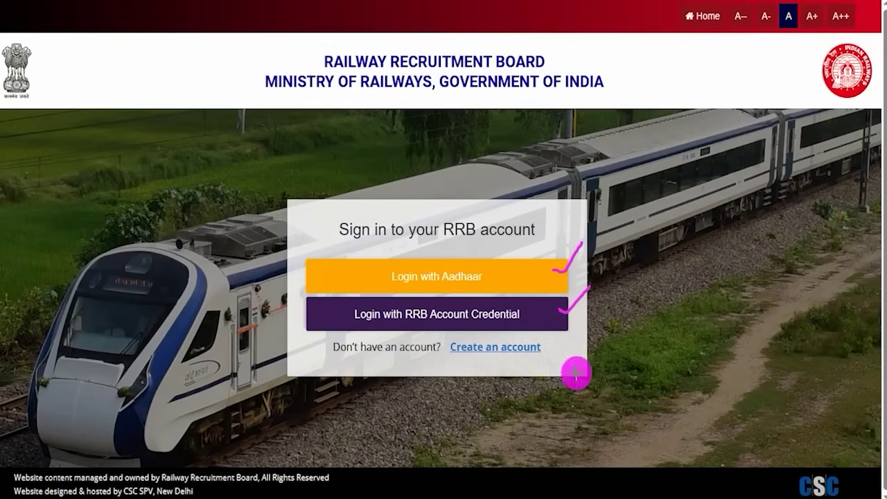
click(425, 278)
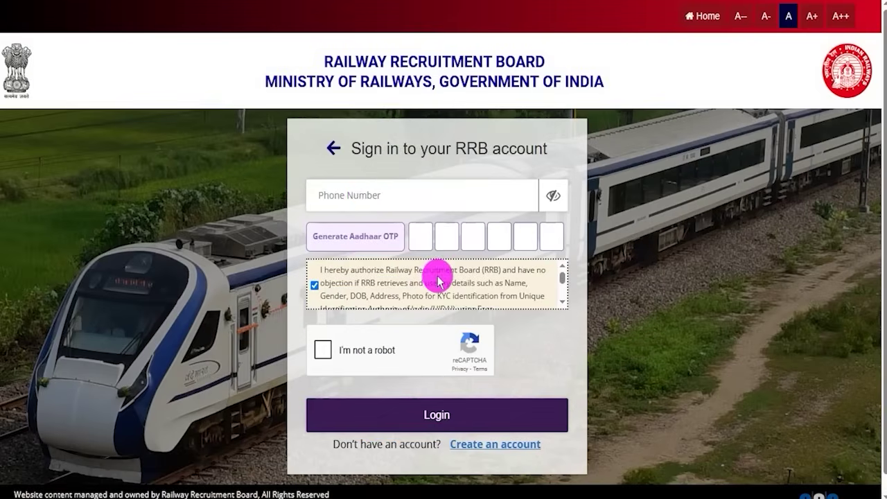
click(349, 194)
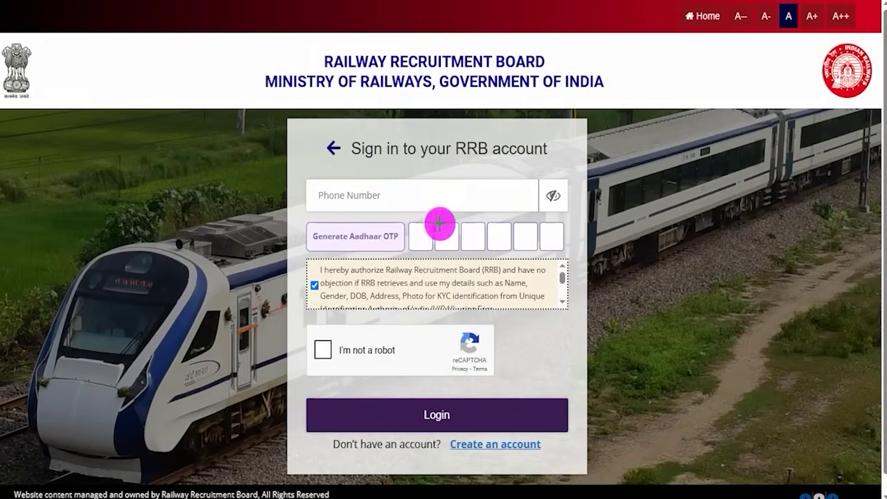
- Mark the Phone Number field, Generate Aadhaar OTP and the six OTP boxes in magenta, and clear the marks
drag(445, 195, 491, 155)
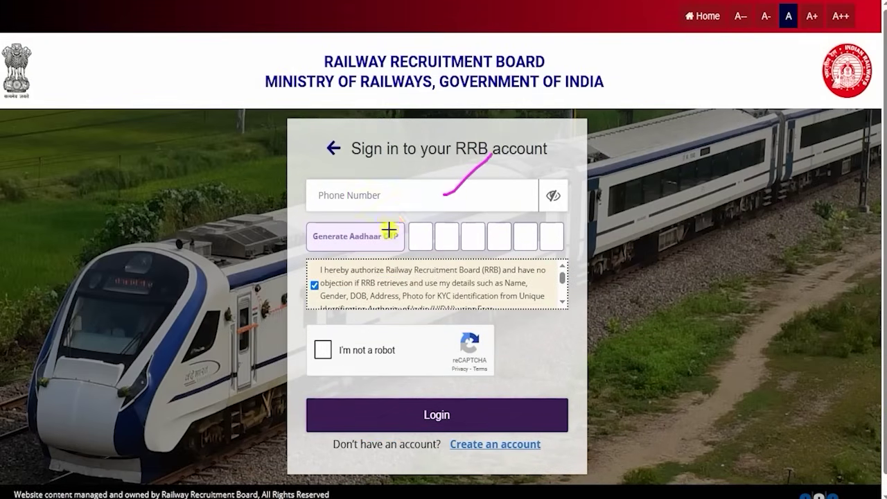
drag(388, 230, 402, 216)
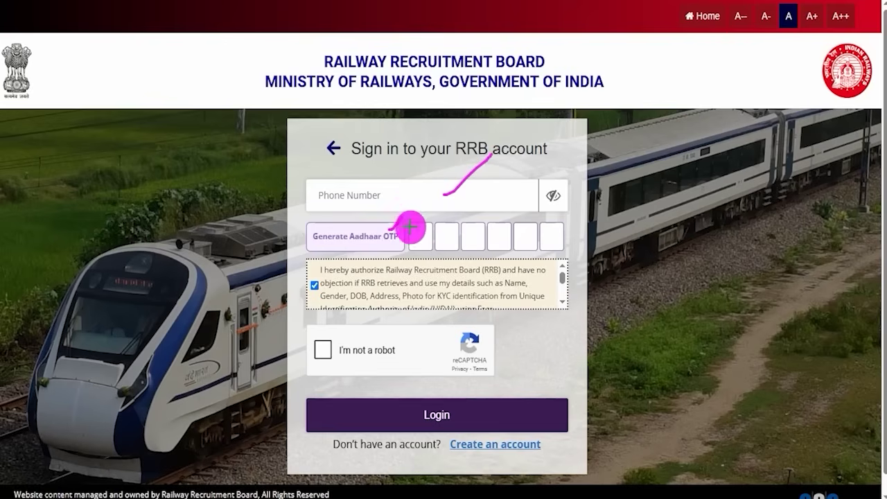
drag(414, 239, 484, 239)
drag(552, 243, 575, 223)
drag(494, 237, 525, 224)
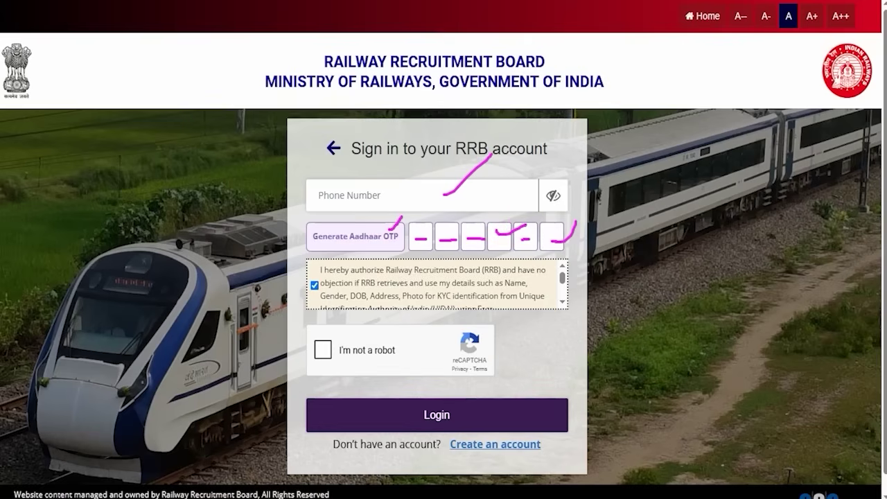
key(Escape)
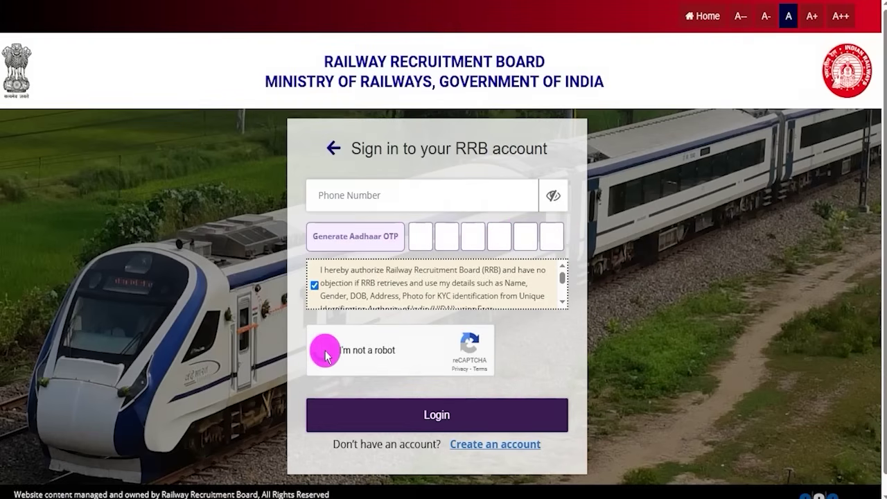
- Complete the Aadhaar login's I'm not a robot check, point an arrow at Login and clear the drawings
click(324, 351)
key(ctrl+z)
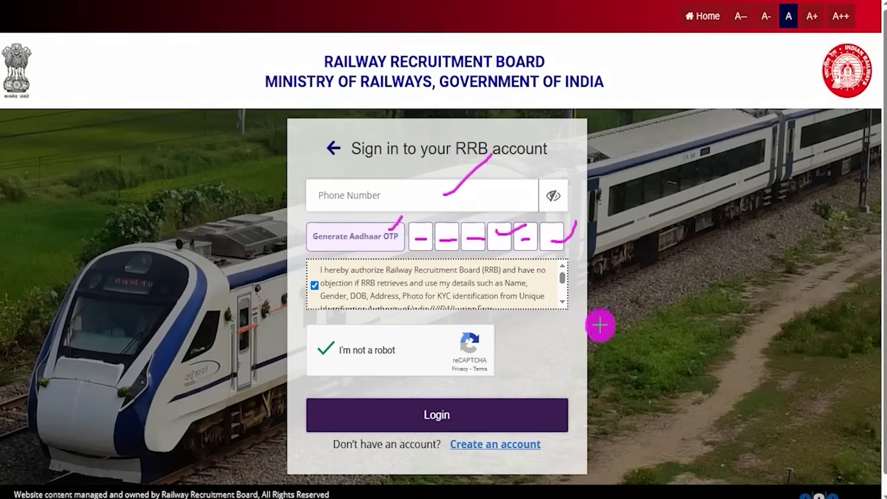
drag(653, 277, 488, 411)
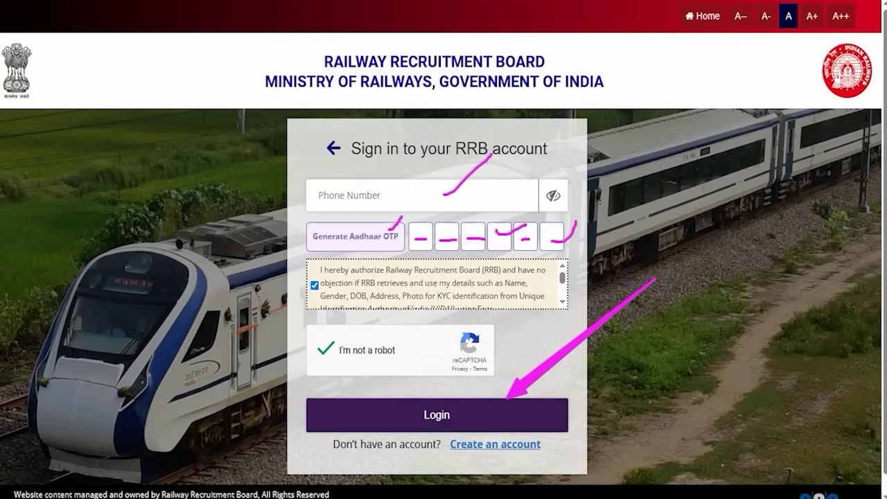
key(Escape)
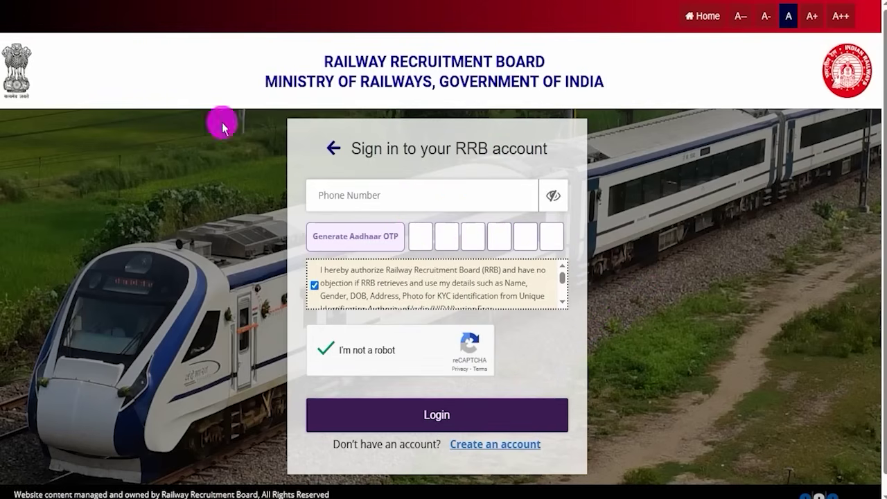
- Switch to Login with RRB Account Credential, mark the mobile number / email address and Password fields, and clear the marks
click(331, 147)
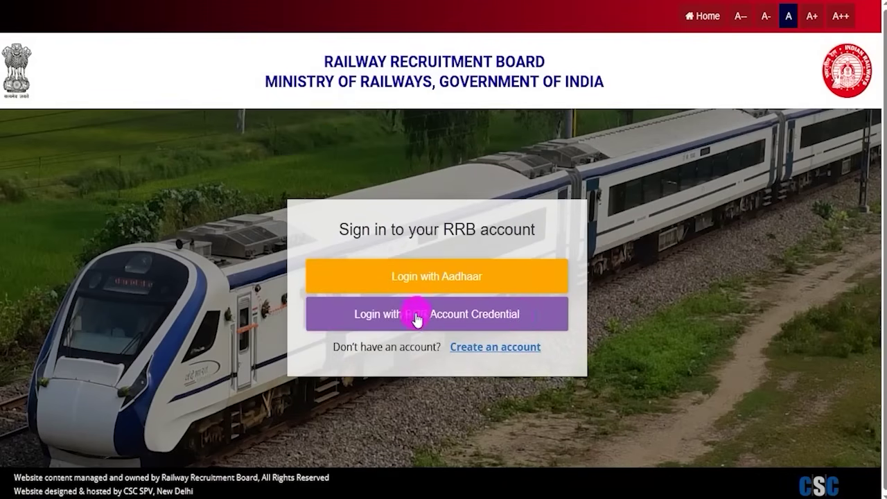
click(519, 320)
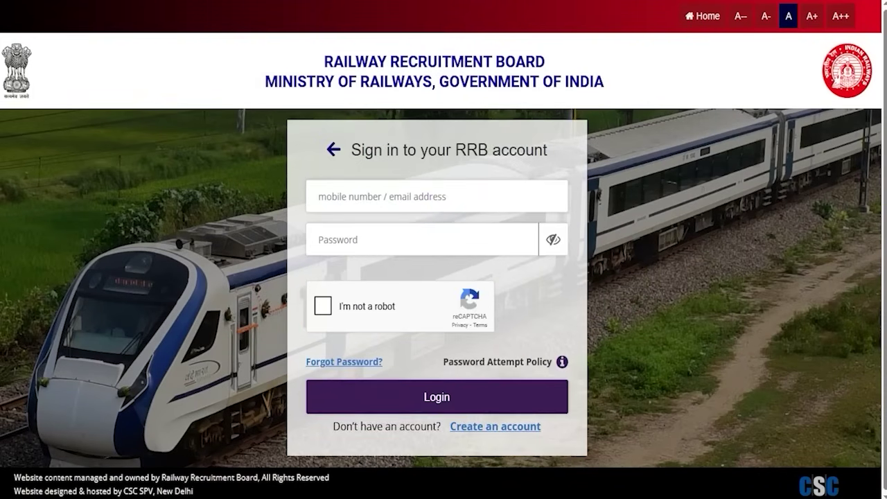
drag(455, 199, 490, 171)
drag(456, 240, 477, 223)
key(Escape)
- Complete the I'm not a robot check for the credential login and draw an arrow to Login
click(324, 307)
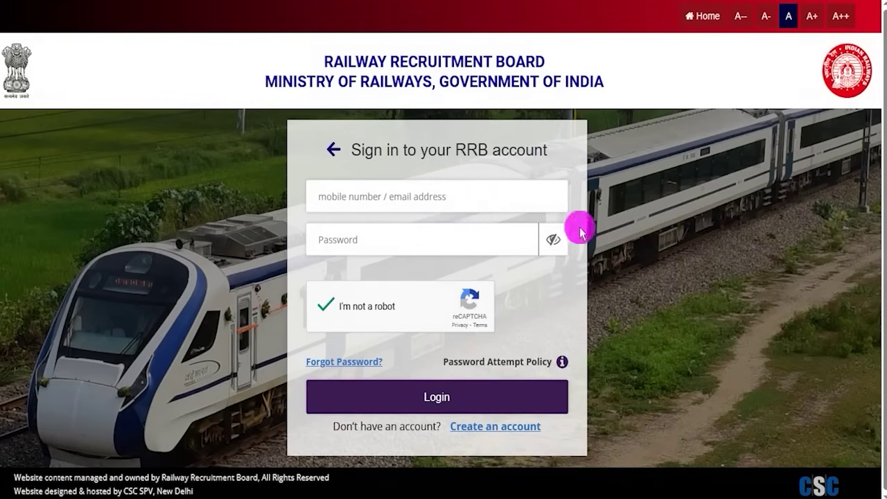
drag(654, 240, 476, 392)
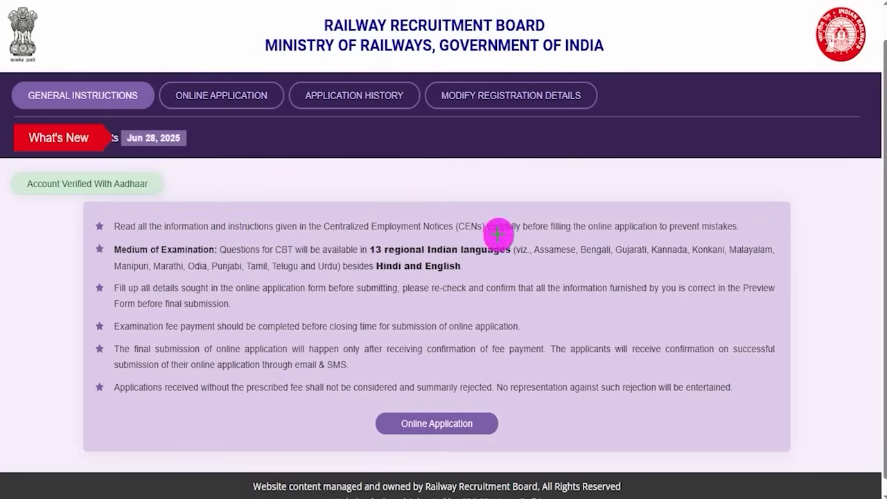
- Frame the general instructions for candidates and open the Online Application page
mouse_move(88, 205)
mouse_down()
mouse_move(736, 309)
mouse_move(774, 327)
mouse_move(787, 452)
mouse_up()
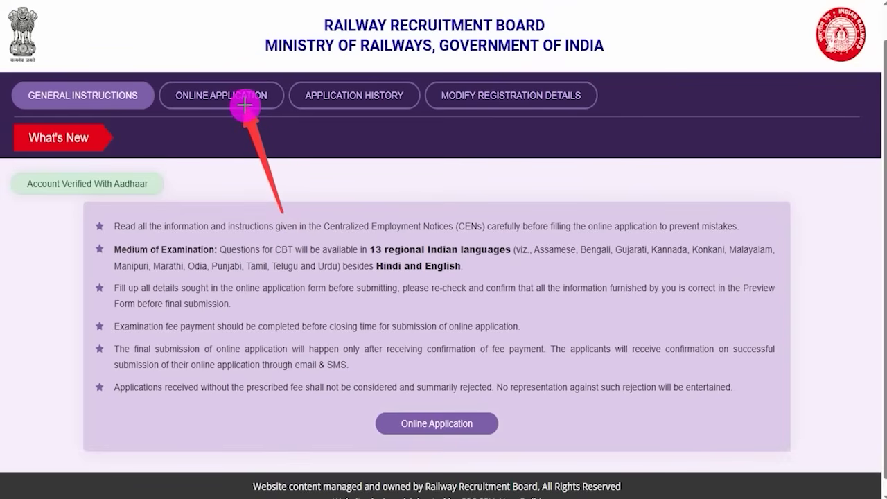
click(267, 104)
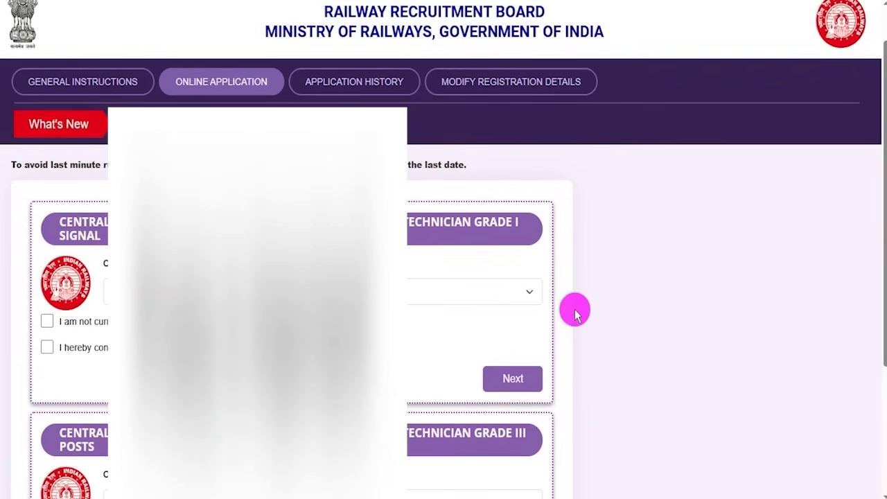
- Highlight the Technician Grade I Signal and Technician Grade III Posts titles of the employment notifications
scroll(571, 313, down, 3)
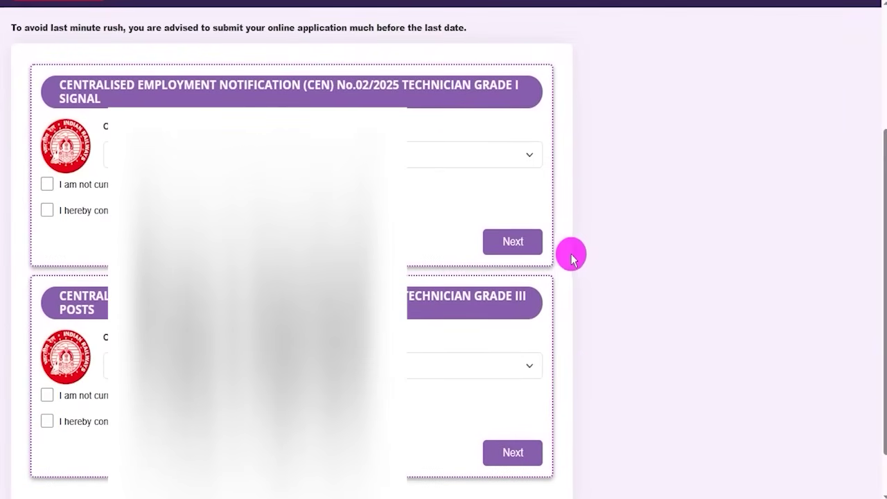
drag(406, 84, 109, 101)
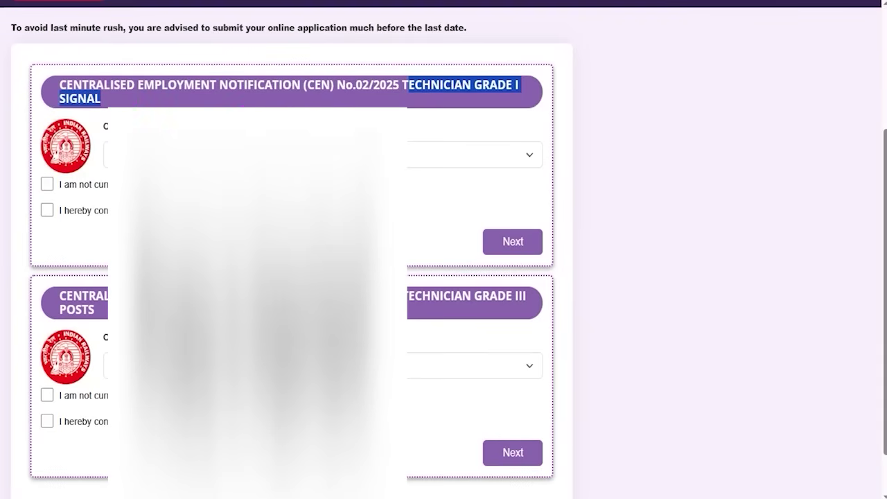
drag(411, 291, 207, 310)
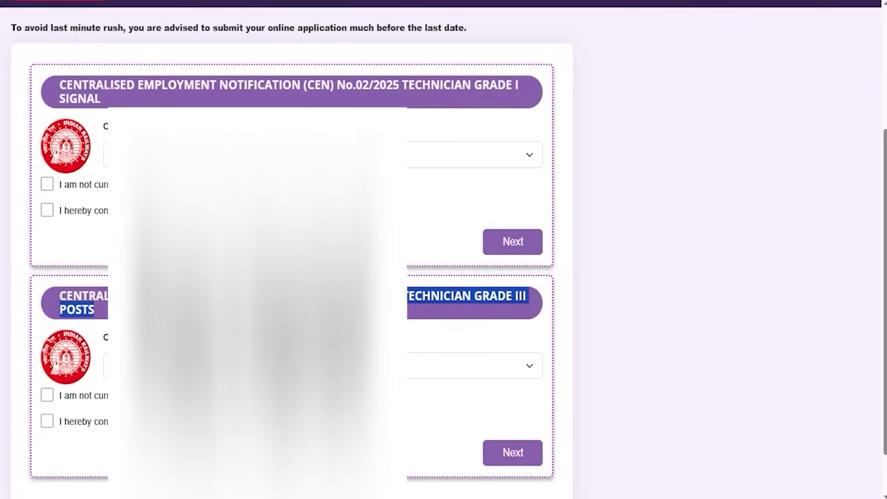
- Browse the RRB list for the Technician Grade III Posts notification and choose the RRB to apply for
click(258, 365)
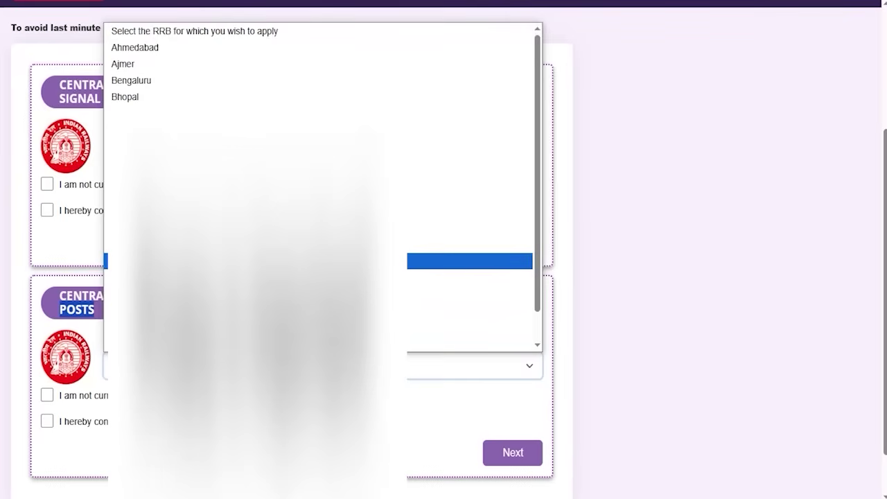
scroll(322, 187, down, 1)
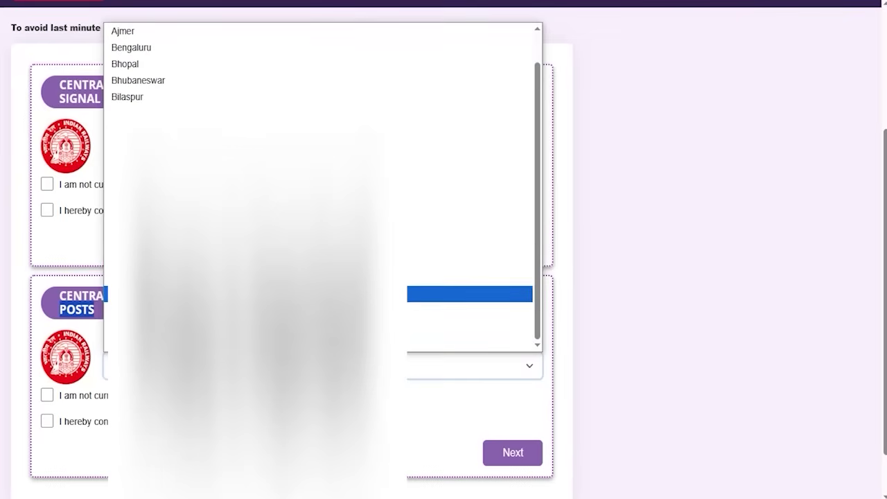
click(158, 128)
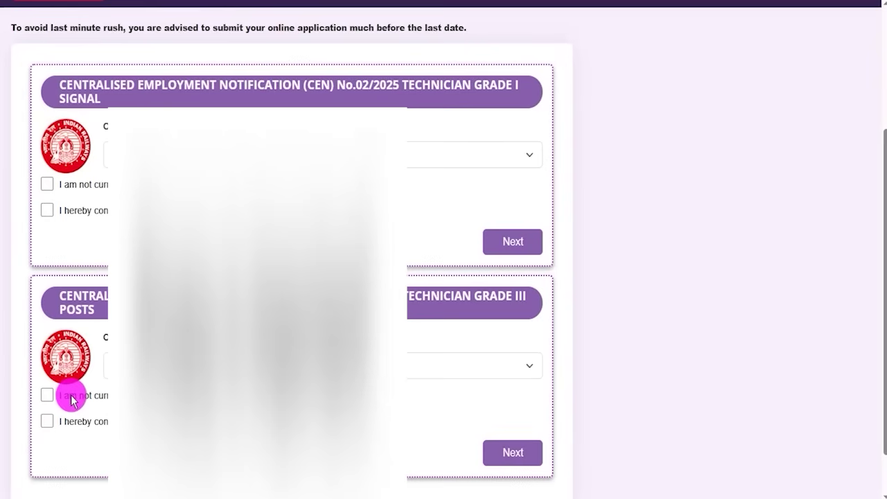
- Highlight and tick both declarations for the Technician Grade III Posts notification
drag(71, 395, 103, 395)
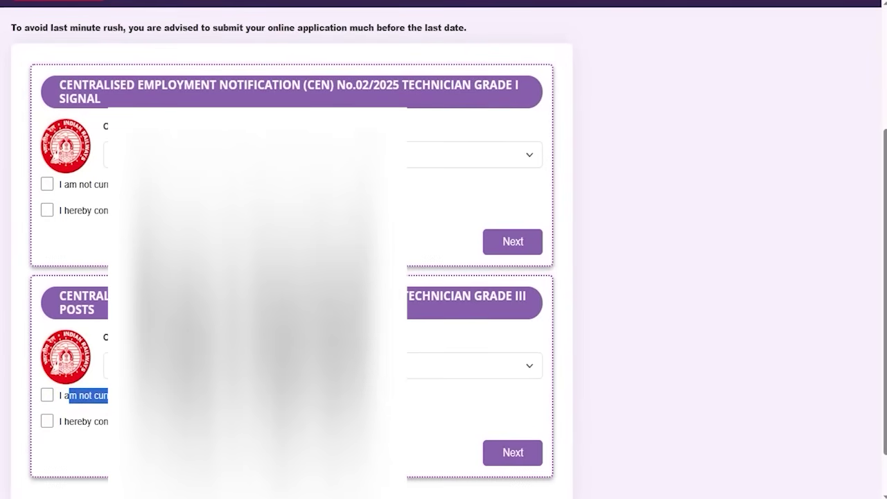
drag(104, 395, 58, 401)
click(51, 395)
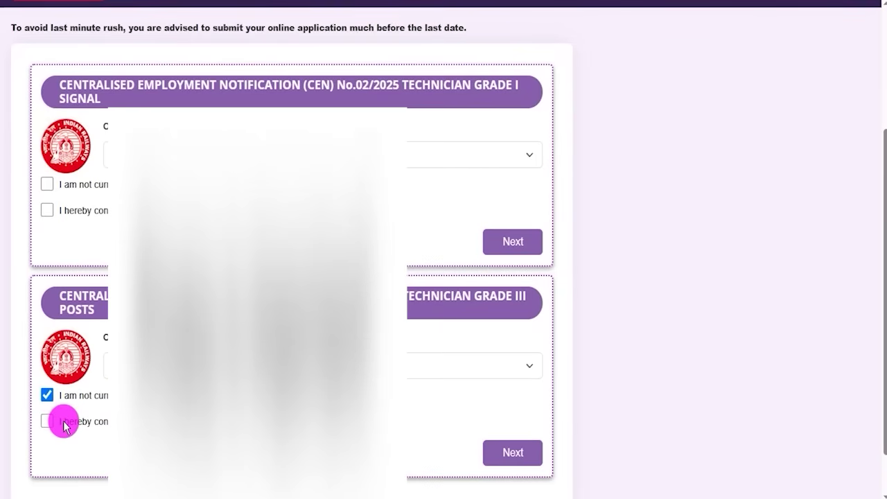
drag(64, 421, 115, 422)
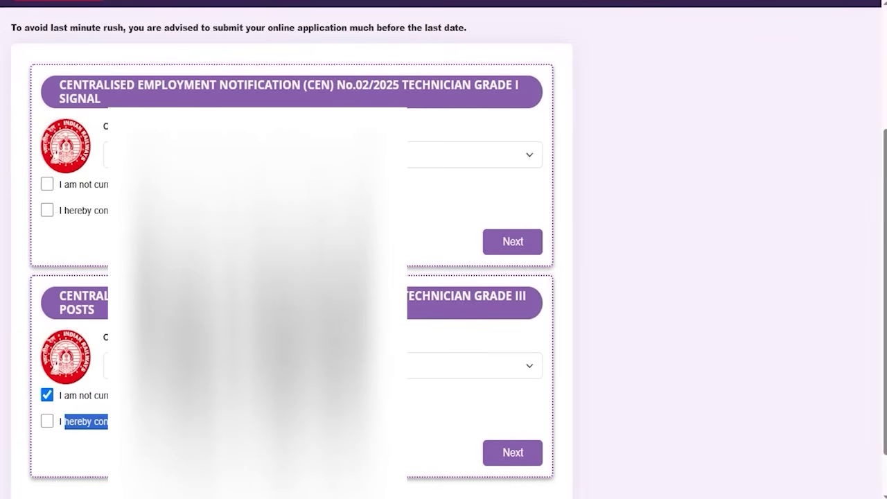
click(48, 422)
click(47, 422)
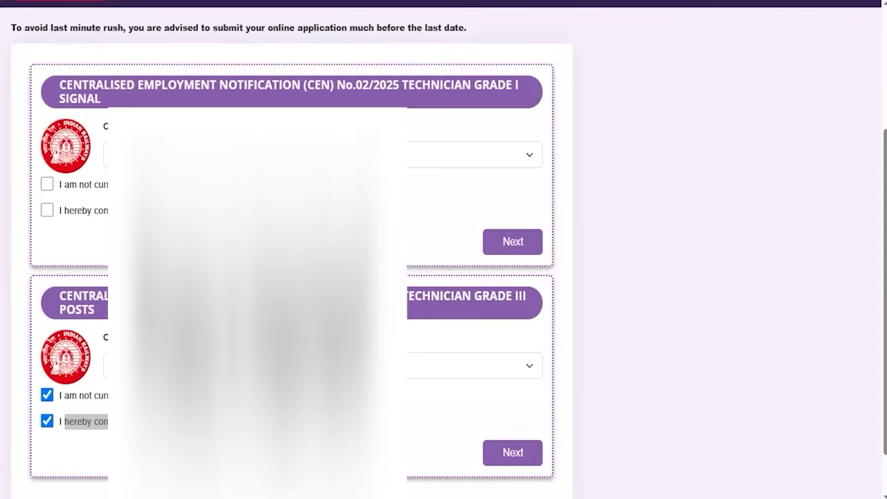
- Draw arrows to Next for both notifications and continue with the Technician Grade III Posts application
drag(745, 257, 545, 444)
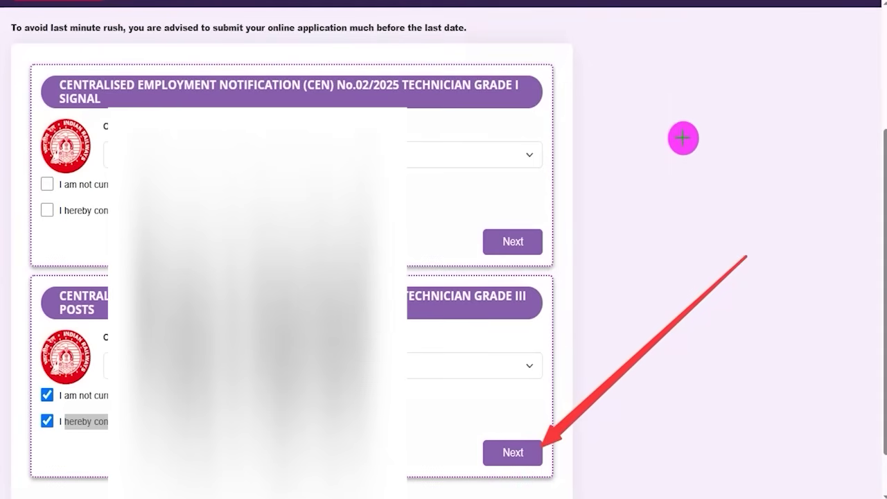
mouse_move(693, 129)
mouse_down()
mouse_move(626, 187)
mouse_move(539, 242)
mouse_up()
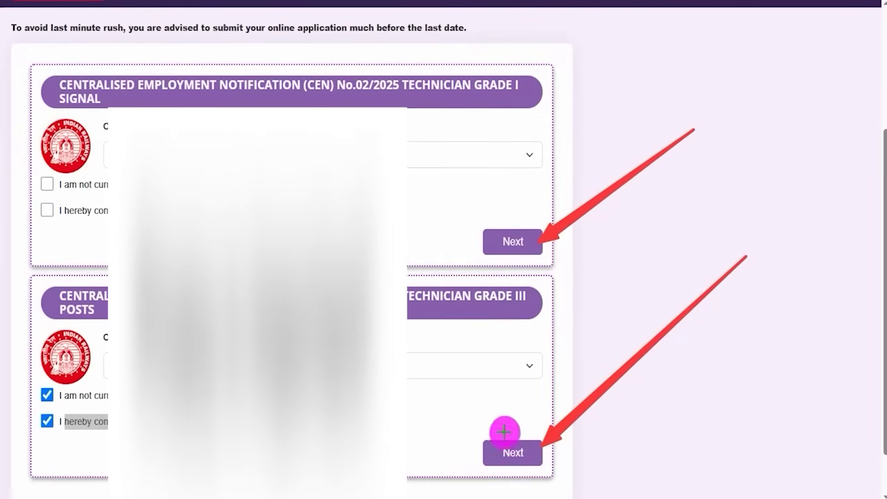
click(513, 452)
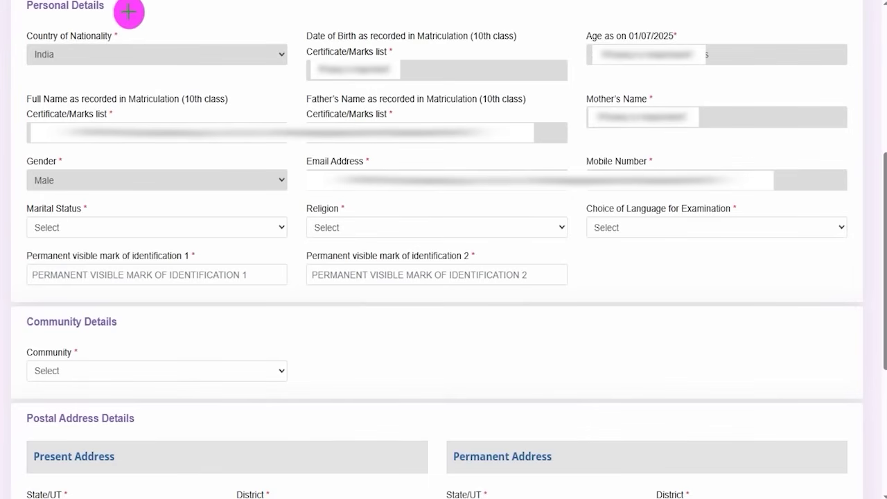
- Draw check marks beside the Personal Details heading, Country of Nationality, Date of Birth and Age, and leave drawing mode
drag(129, 14, 149, 4)
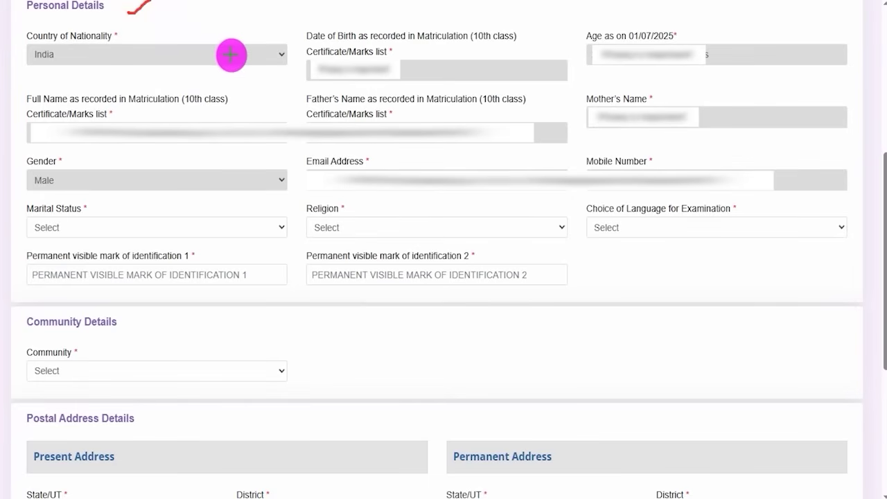
drag(232, 55, 258, 33)
drag(505, 73, 553, 52)
drag(723, 55, 758, 34)
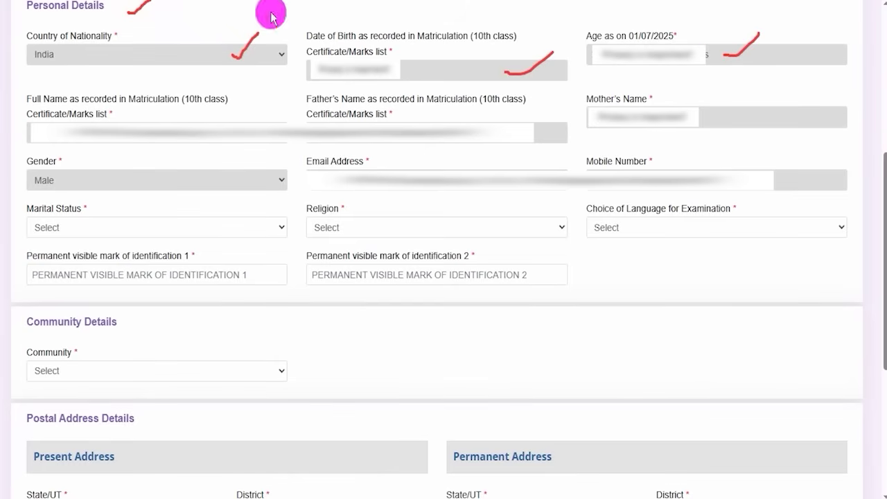
key(Escape)
- Set the marital status to Unmarried, religion to Hindu and examination language to Hindi
click(97, 231)
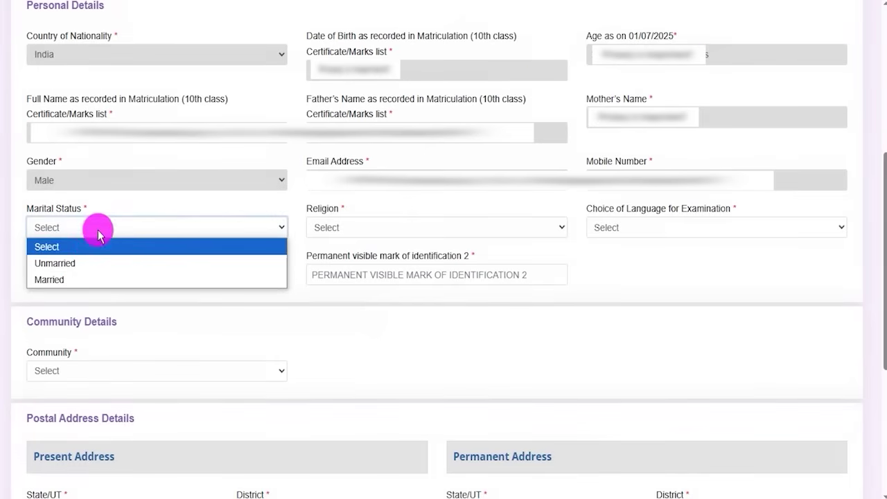
click(81, 269)
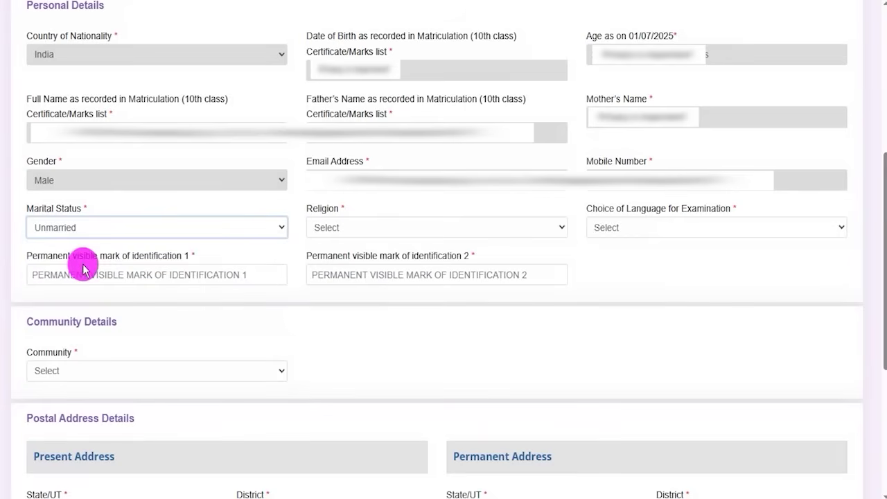
click(403, 231)
click(353, 263)
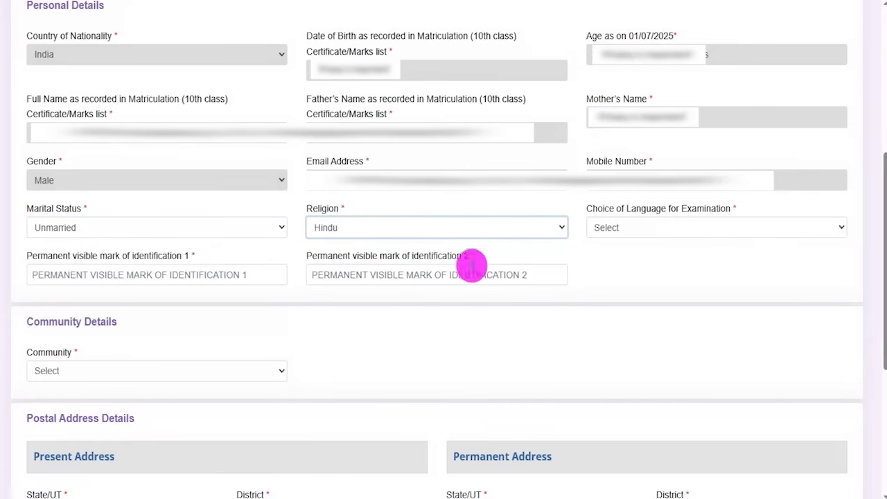
click(644, 231)
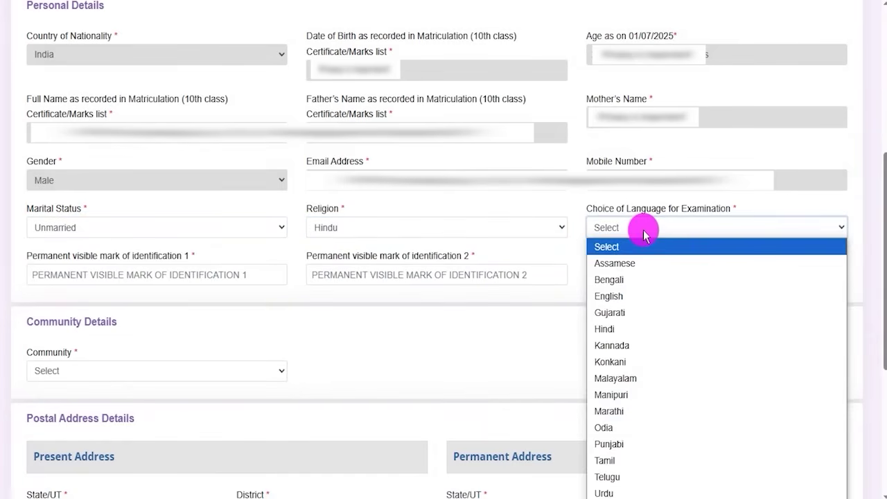
click(620, 329)
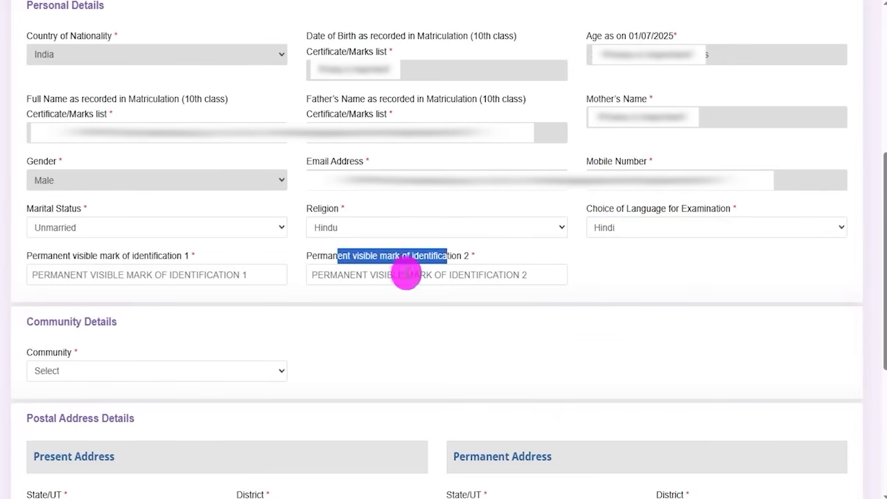
- Point out the two permanent visible mark of identification fields, leaving both empty
drag(40, 257, 144, 256)
drag(309, 257, 409, 264)
click(361, 277)
click(151, 272)
drag(111, 256, 300, 250)
drag(371, 255, 406, 280)
click(406, 280)
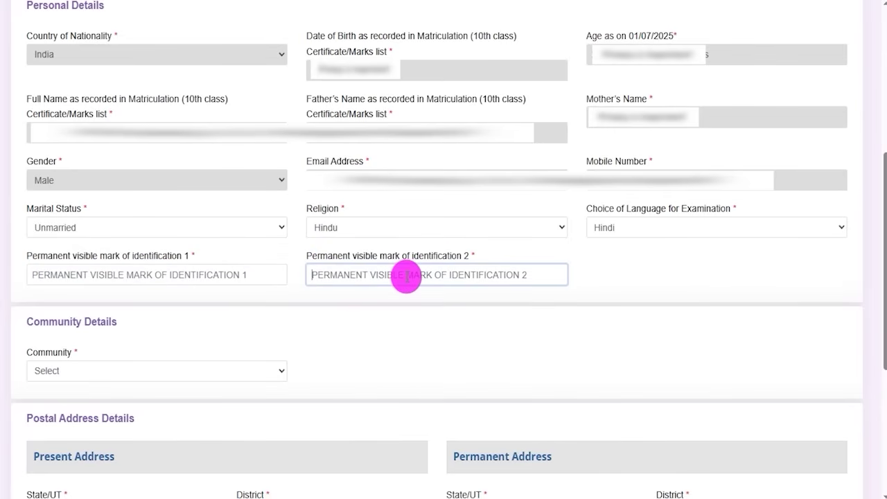
click(334, 322)
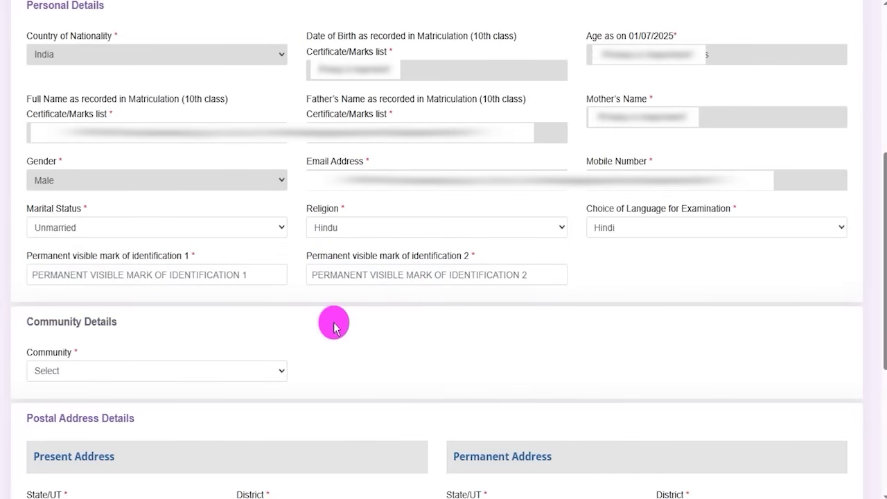
- Set the community to SC (Scheduled Caste), highlight the eligible communities in the reservation notice and agree to it
click(65, 369)
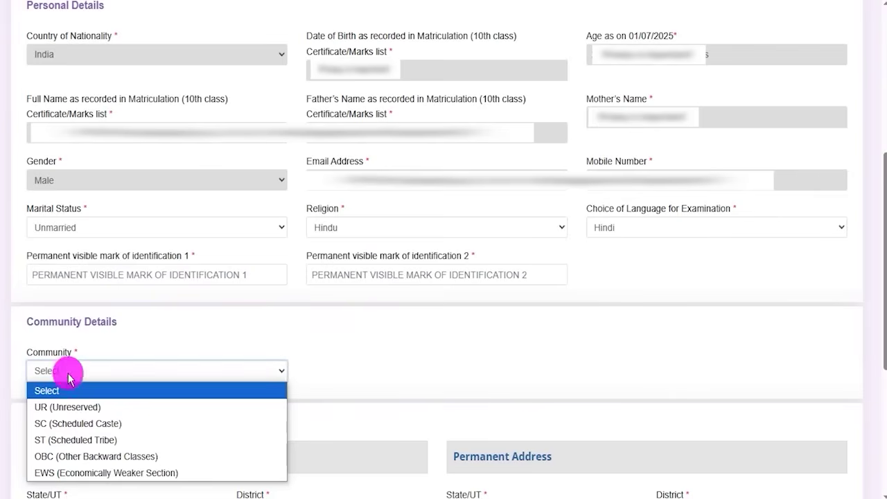
click(76, 423)
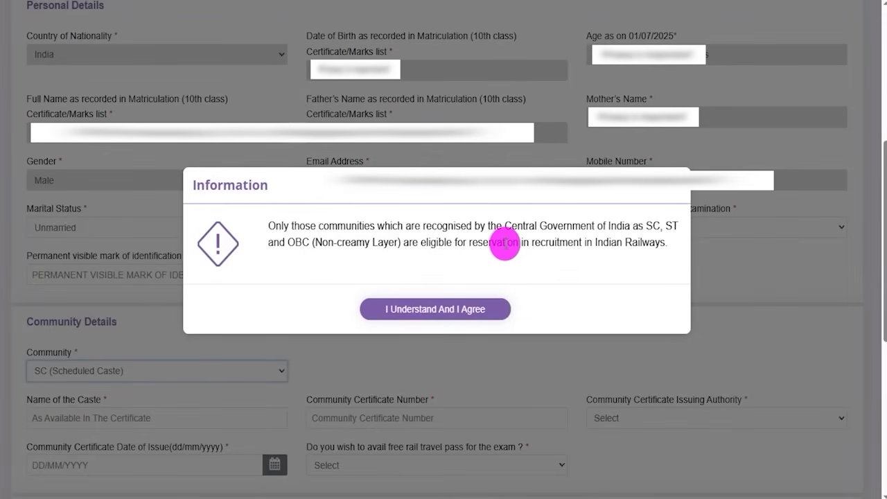
drag(483, 243, 647, 226)
click(652, 225)
double_click(651, 226)
drag(295, 243, 379, 244)
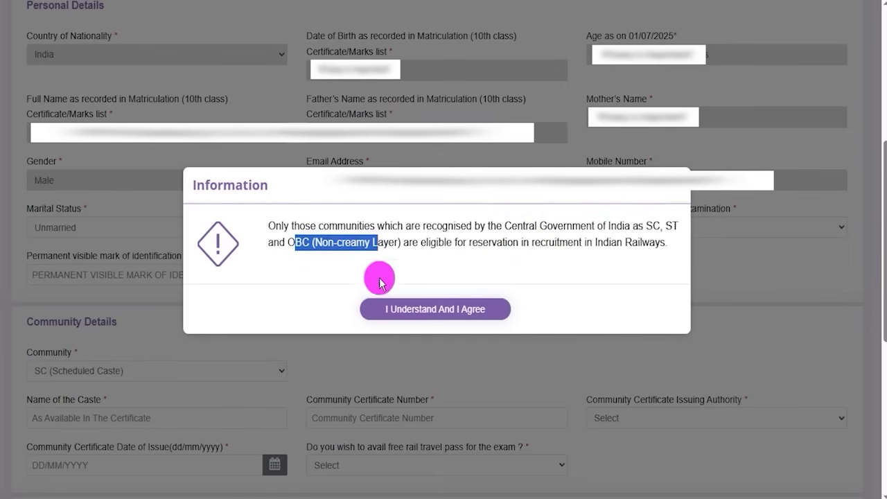
click(424, 312)
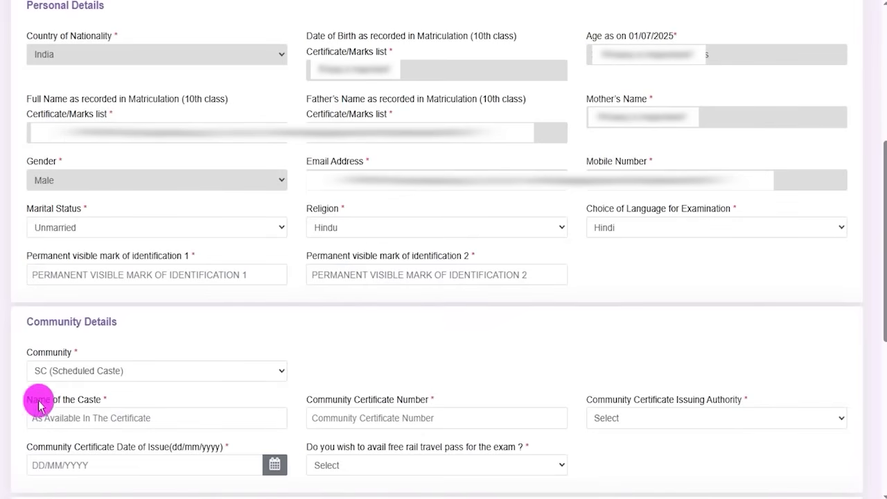
- Draw check marks on the Name of the Caste and Community Certificate Number fields
click(77, 415)
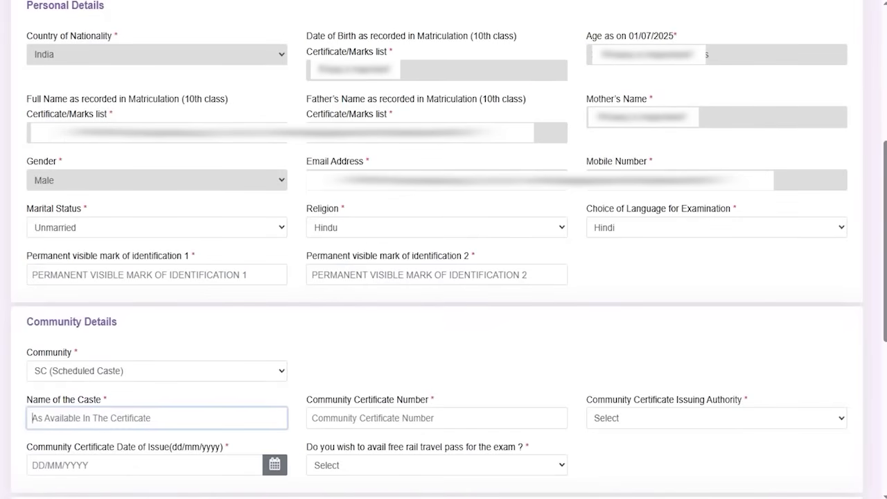
click(437, 1)
drag(180, 417, 218, 396)
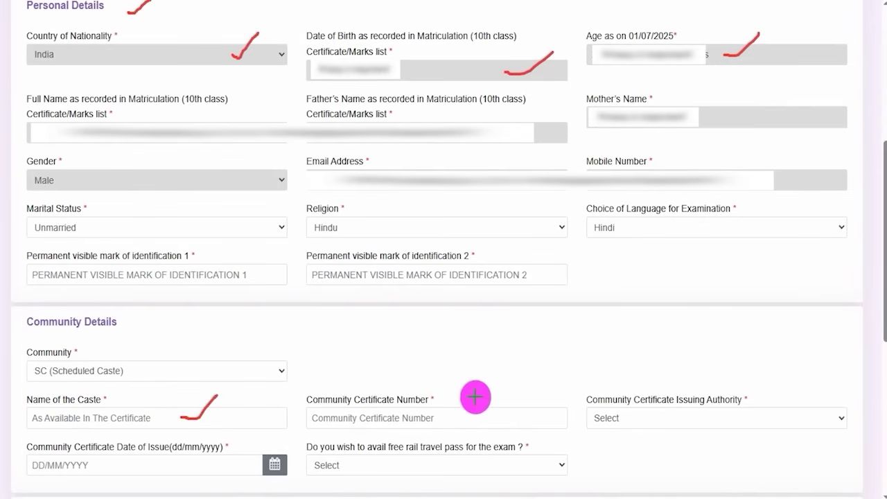
drag(489, 420, 529, 388)
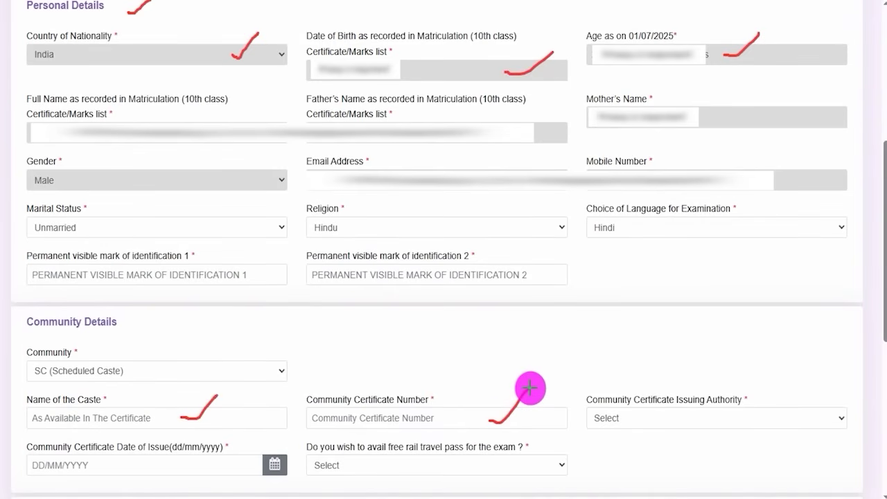
- Review the community certificate's issuing authority options and open the calendar for its date of issue
click(697, 420)
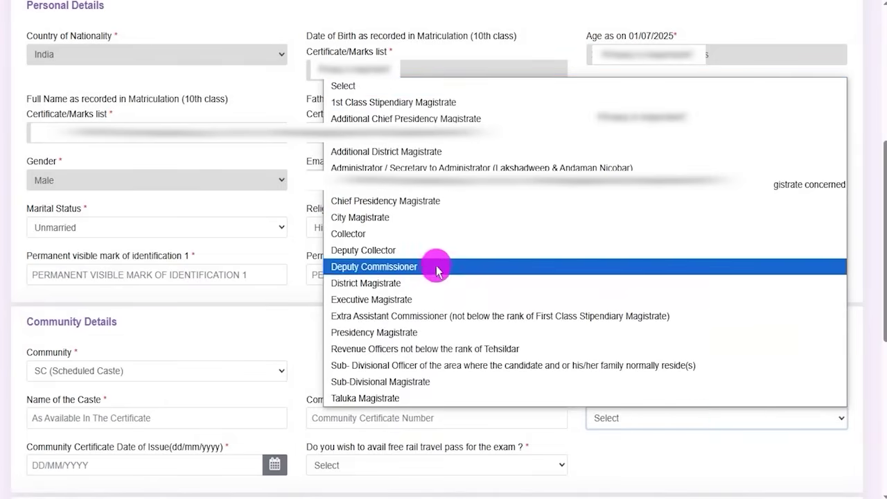
click(420, 251)
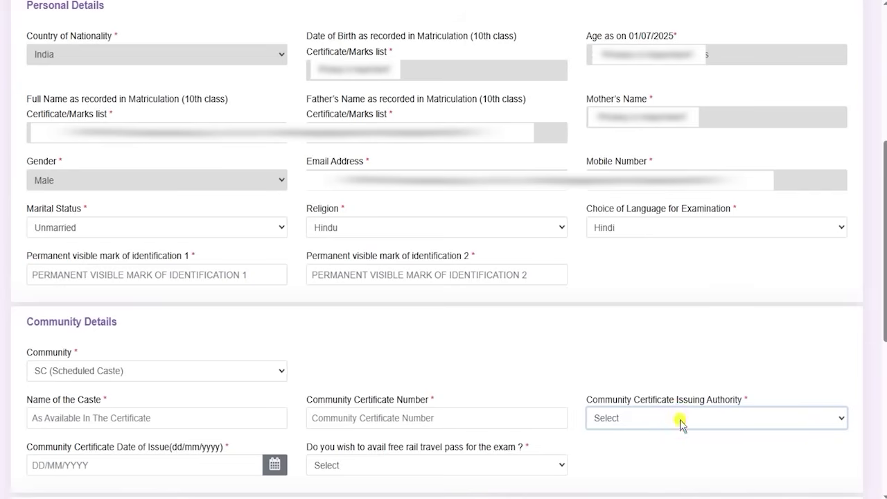
click(679, 420)
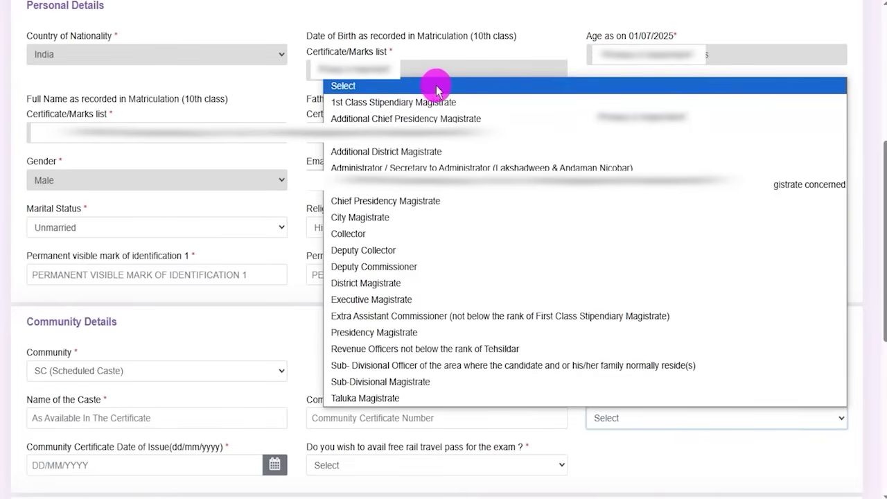
click(653, 463)
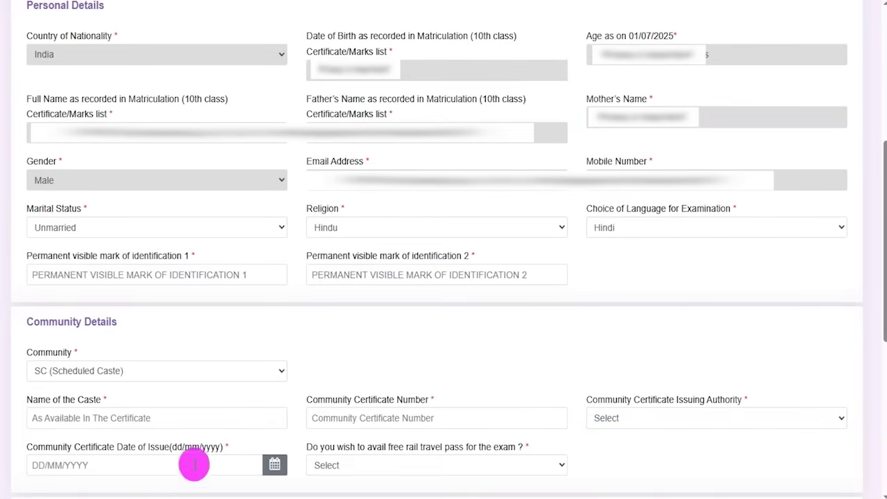
click(122, 465)
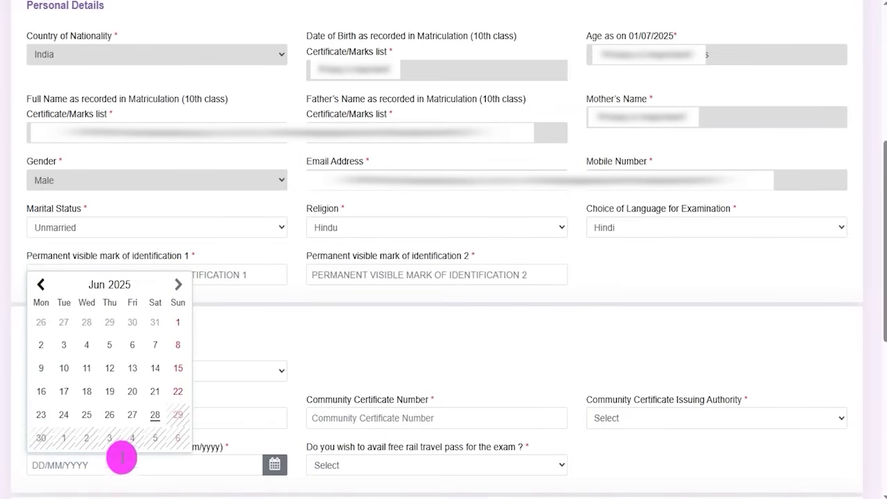
- Answer Yes to availing the free rail travel pass for the exam
click(415, 469)
click(415, 469)
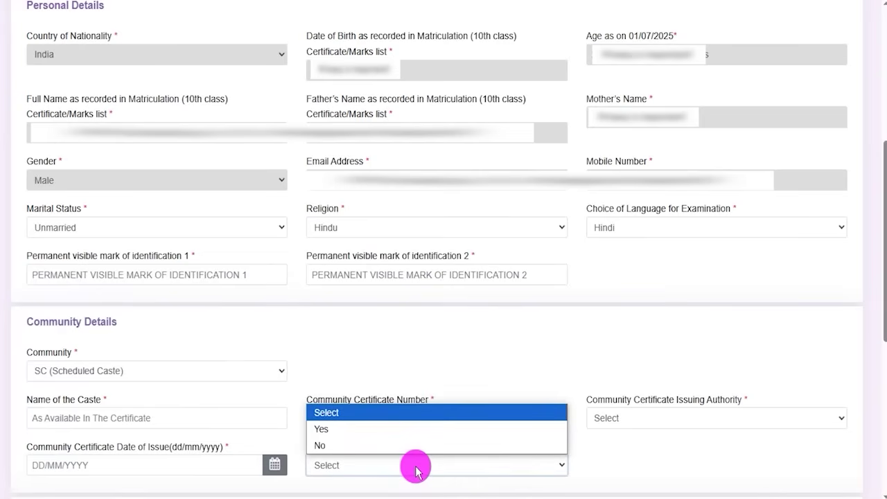
click(333, 429)
- Underline caste certificate and the 400 KB limit, and draw check marks by Upload Document and the PDF note
scroll(480, 366, down, 1)
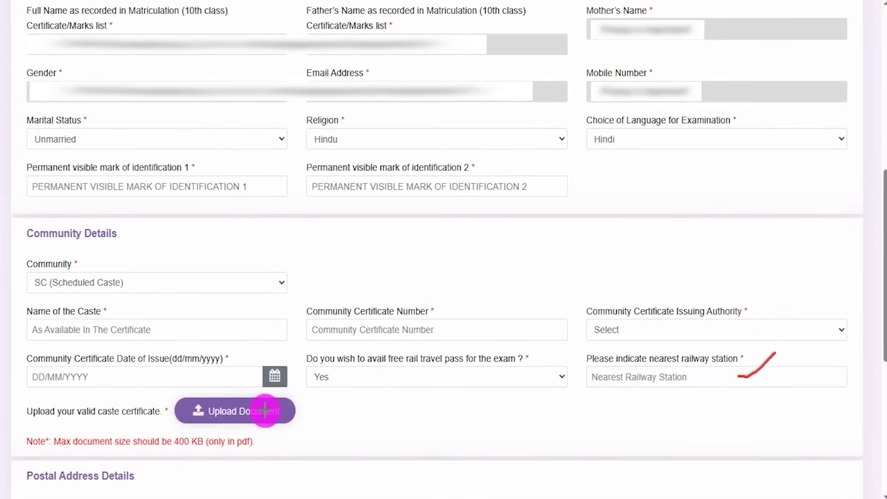
drag(109, 419, 150, 419)
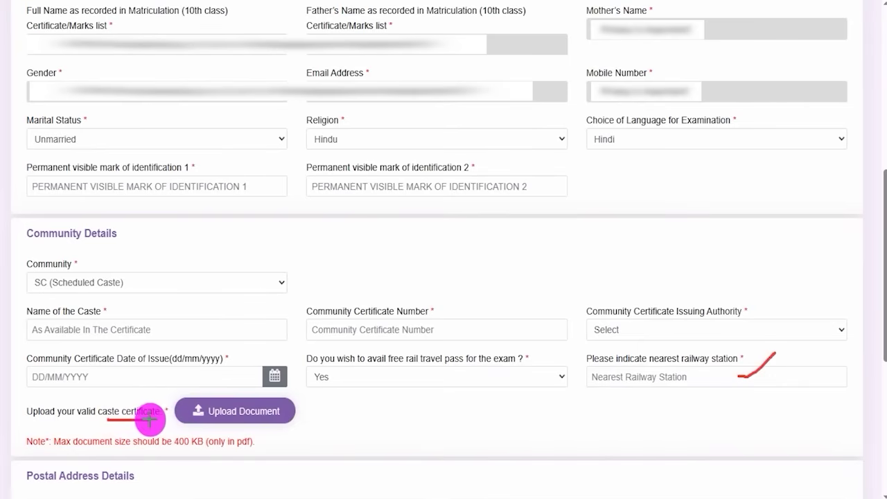
drag(289, 415, 321, 389)
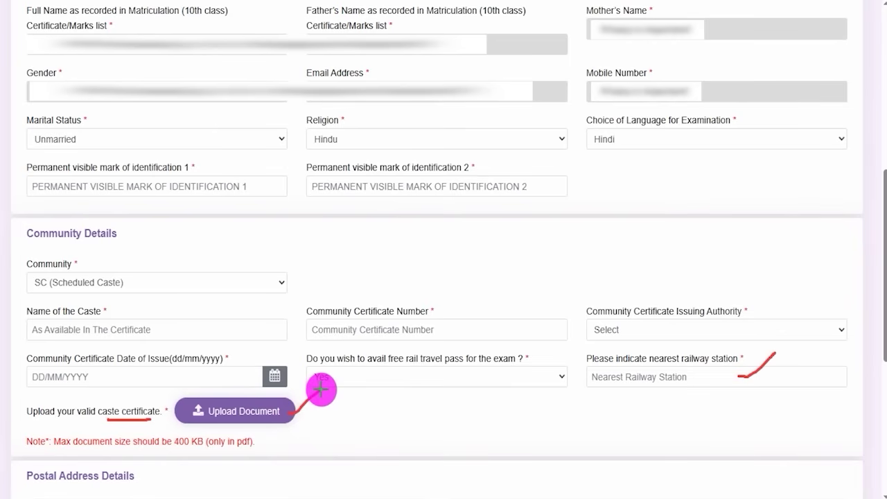
drag(173, 448, 196, 448)
drag(257, 444, 285, 431)
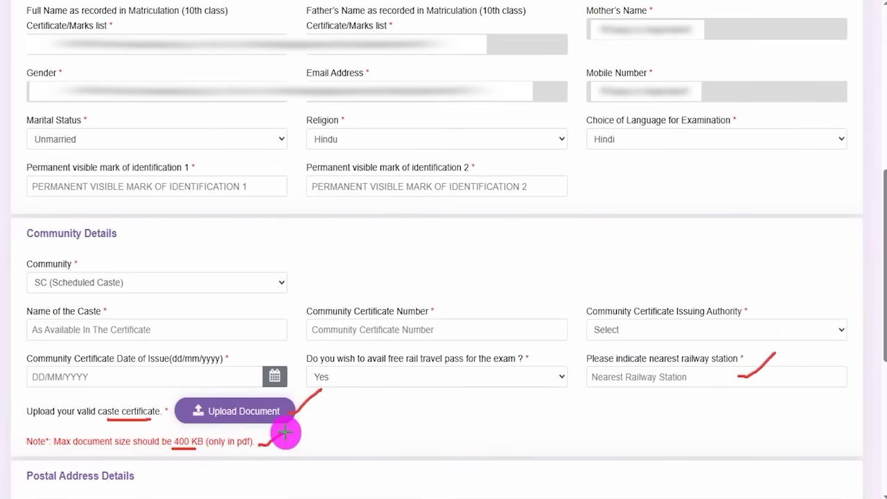
- Draw a check mark beside the Postal Address Details heading
scroll(165, 153, down, 5)
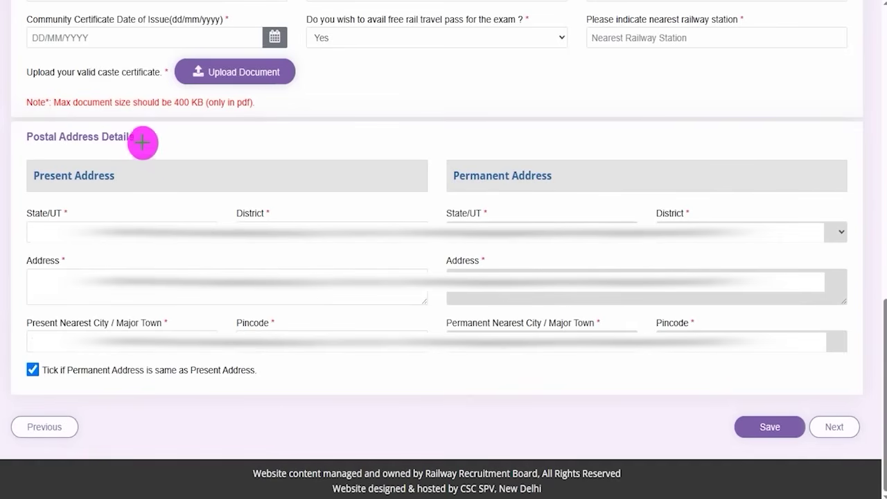
drag(143, 142, 176, 122)
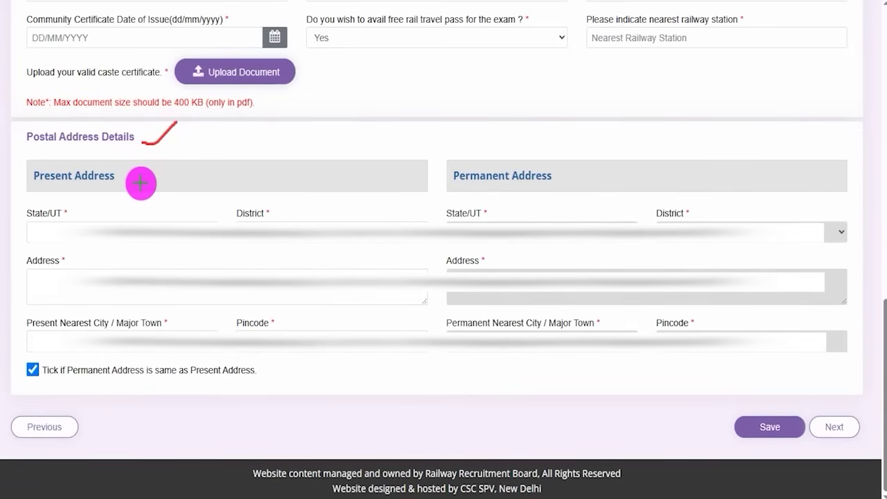
mouse_move(12, 154)
mouse_down()
mouse_move(420, 186)
mouse_move(431, 209)
mouse_move(427, 368)
mouse_move(441, 396)
mouse_up()
mouse_move(446, 151)
mouse_down()
mouse_move(812, 261)
mouse_move(861, 392)
mouse_up()
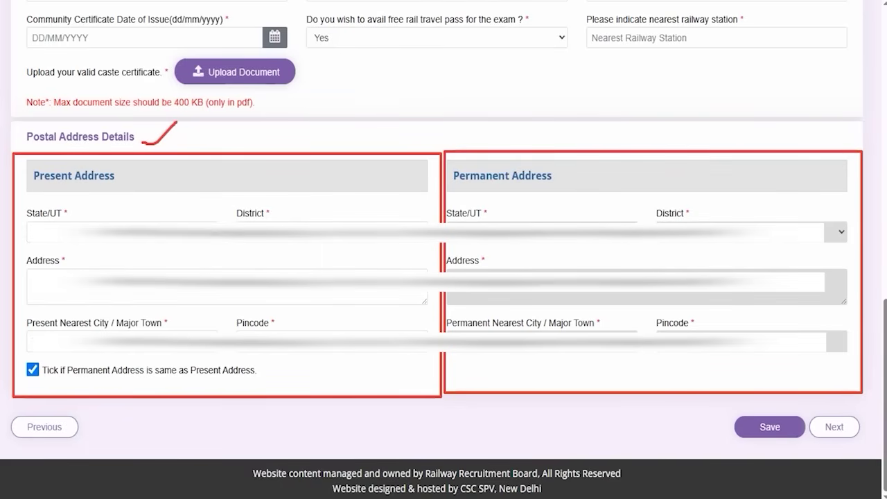
drag(42, 382, 73, 358)
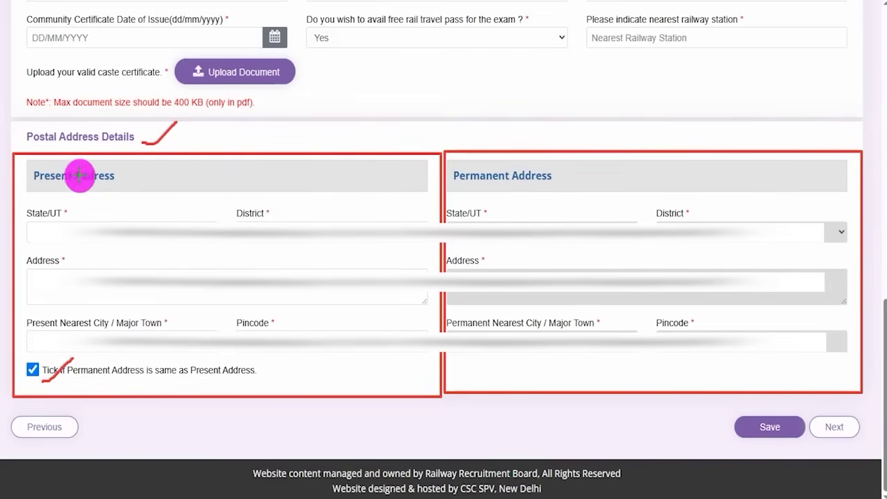
drag(202, 185, 244, 158)
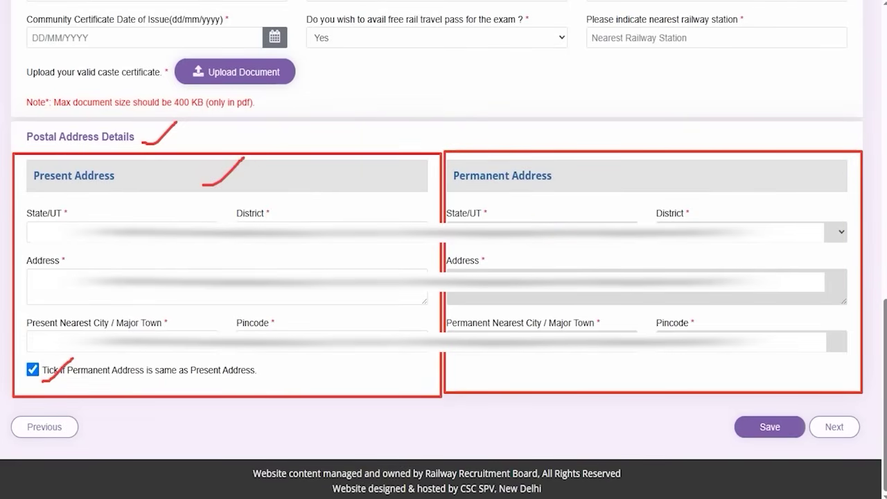
drag(542, 427, 724, 430)
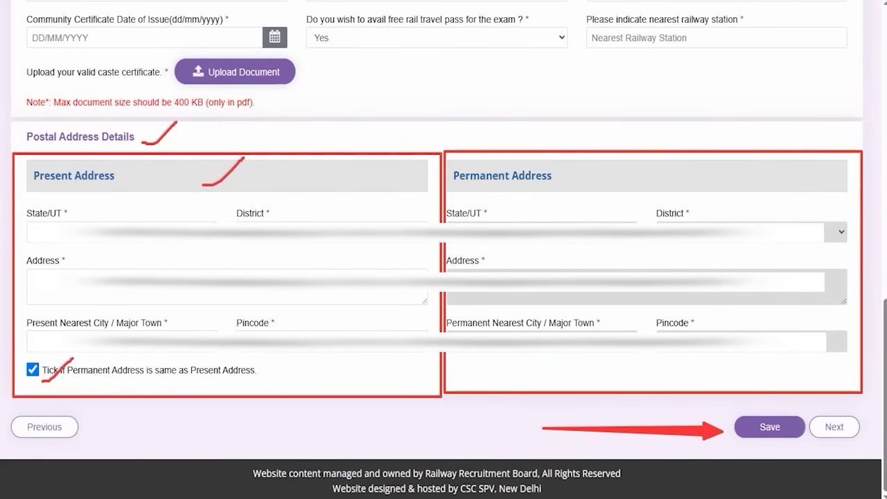
mouse_move(836, 269)
mouse_down()
mouse_move(845, 383)
mouse_move(838, 419)
mouse_up()
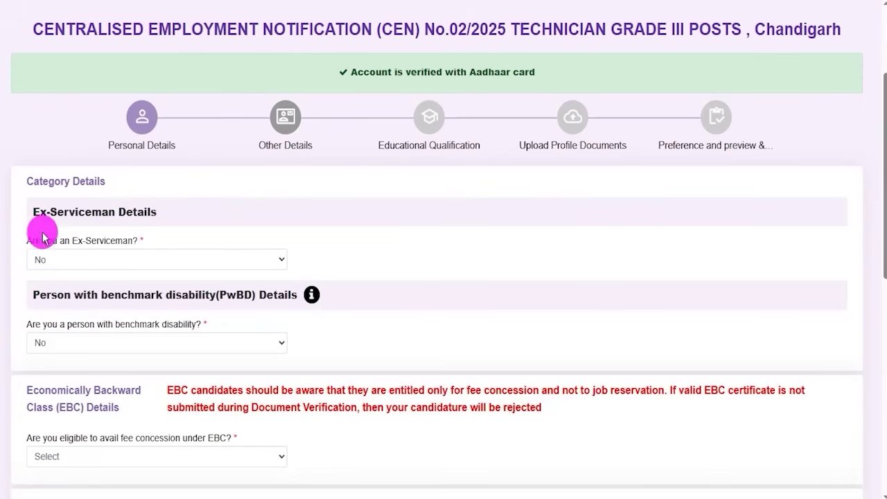
- Answer Yes to being an Ex-Serviceman and choose Army as the defence service
drag(32, 241, 112, 244)
click(104, 260)
click(65, 349)
click(346, 267)
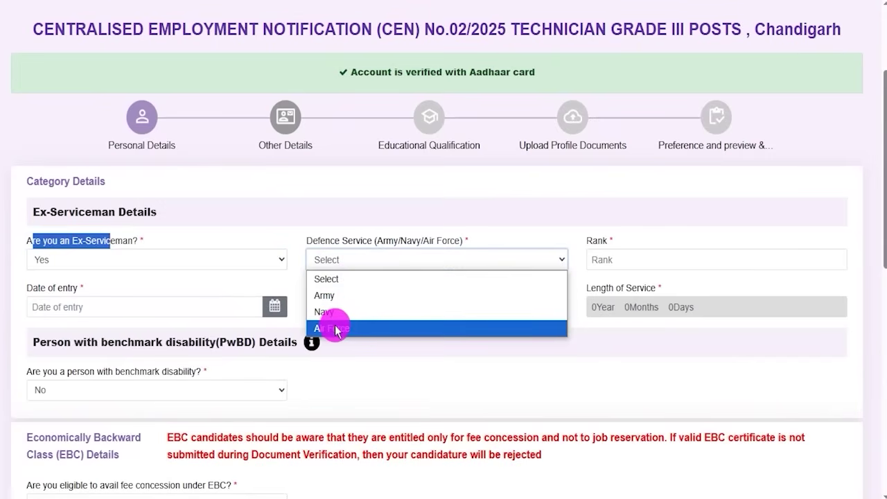
click(332, 296)
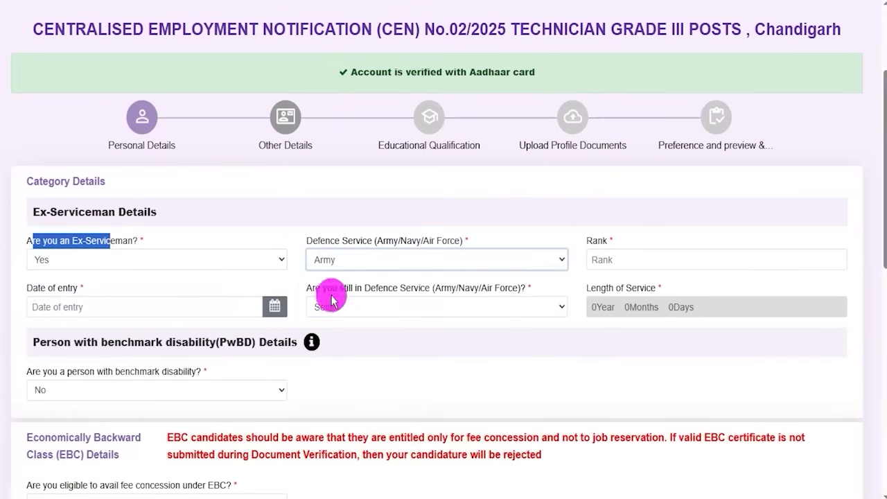
- Answer Yes to still being in defence service and examine the rank, date of entry and expected discharge date fields
click(607, 257)
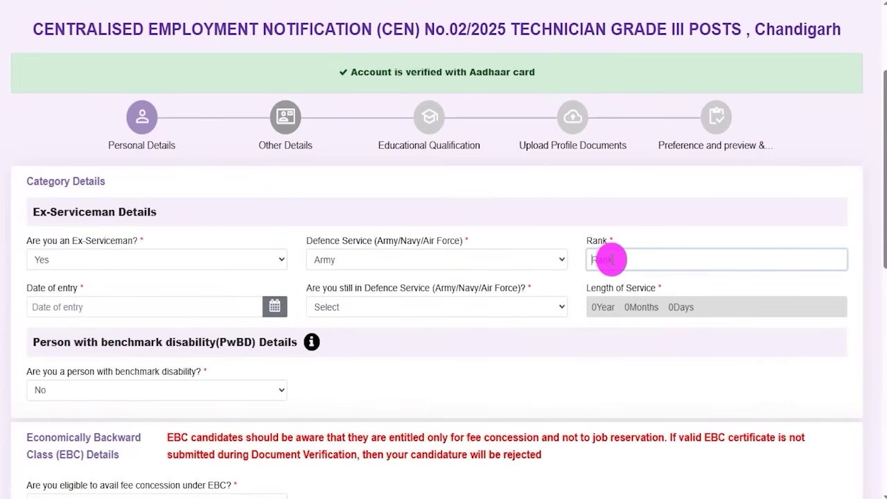
click(151, 309)
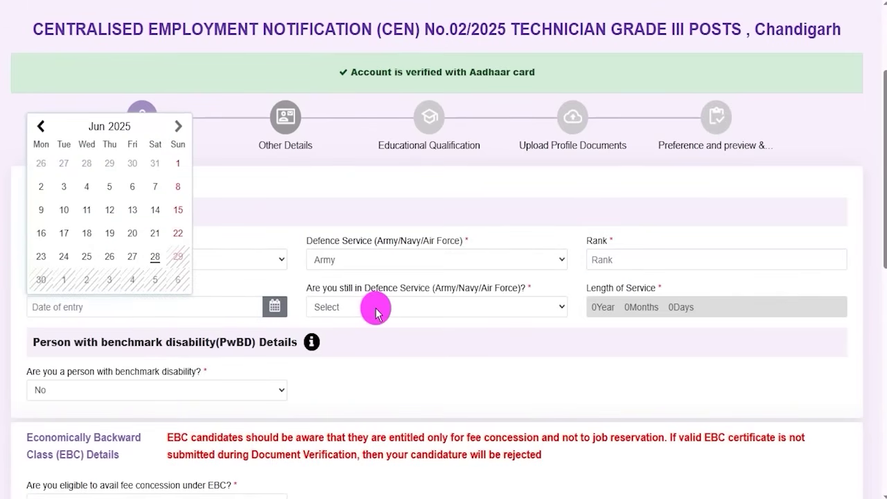
click(398, 309)
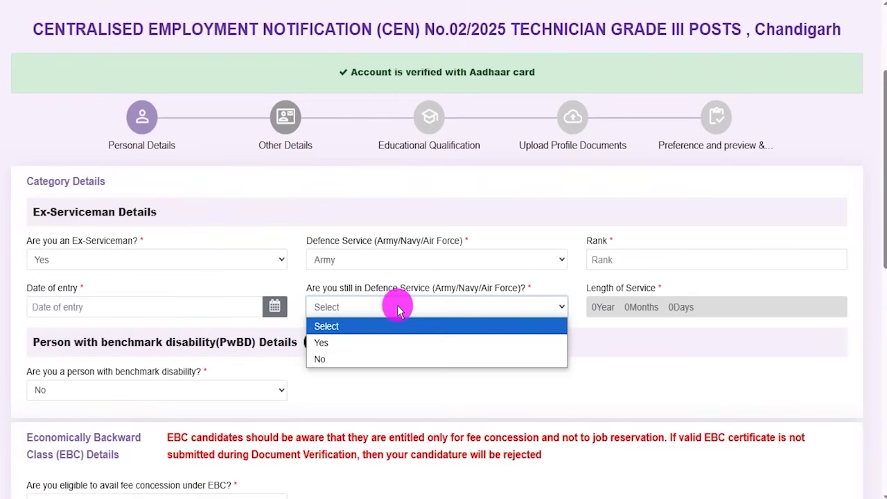
click(400, 341)
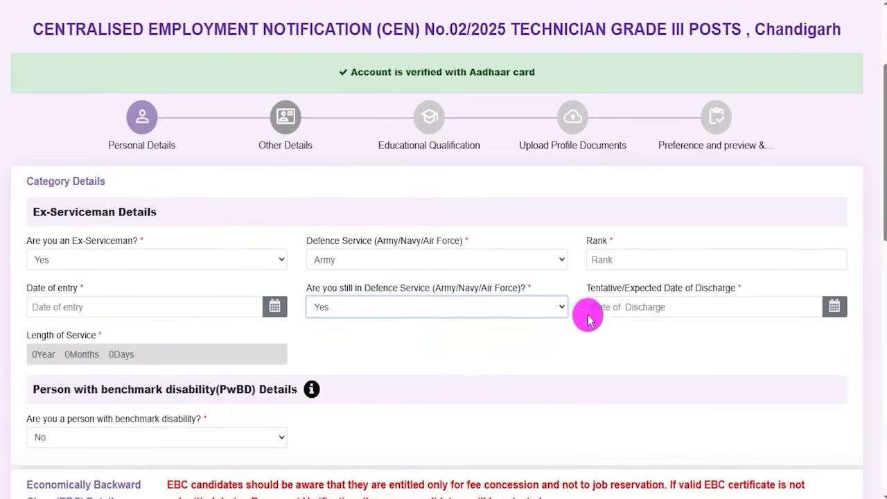
click(635, 288)
drag(635, 288, 669, 286)
click(659, 306)
click(565, 373)
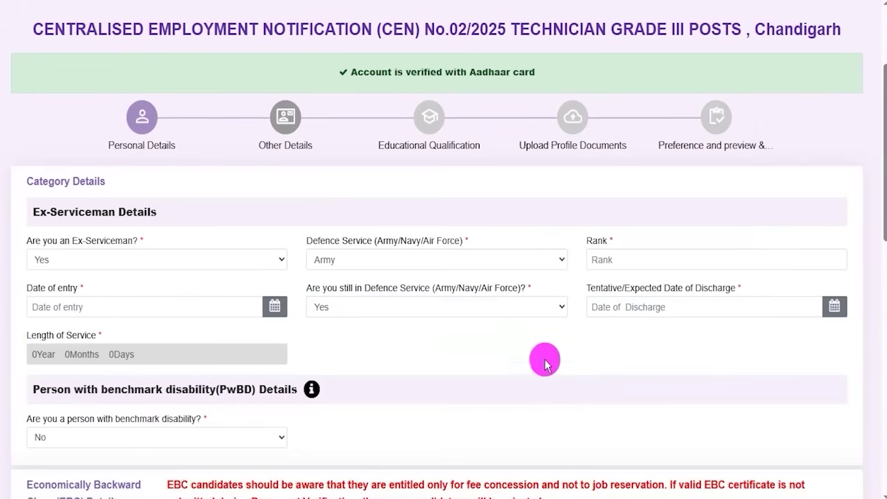
- Answer No to still being in defence service and examine the discharge date, reason and certificate number fields
click(365, 309)
click(331, 359)
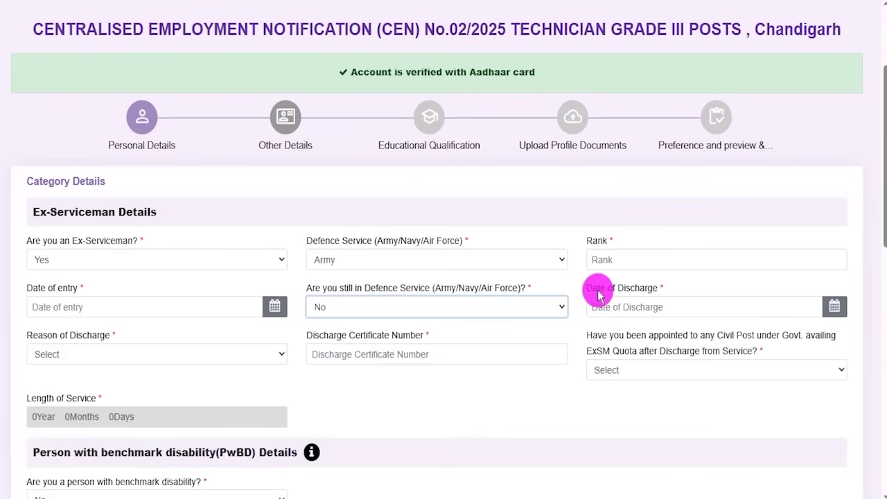
click(635, 307)
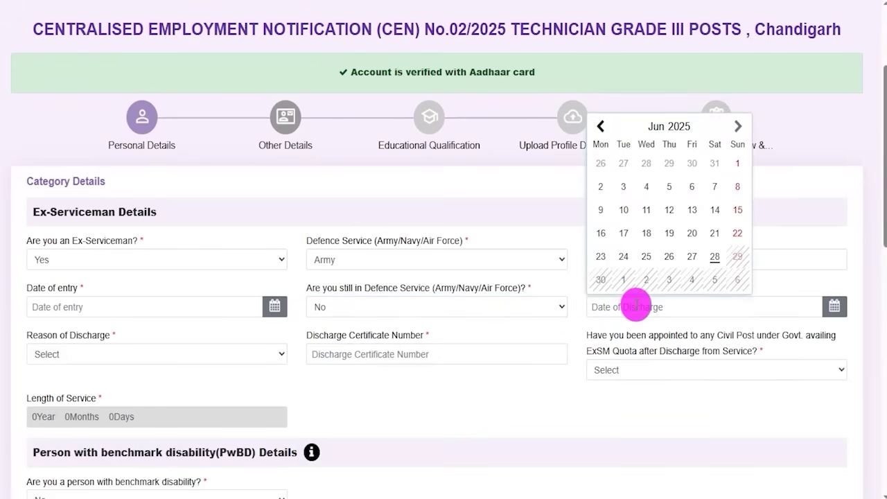
click(634, 305)
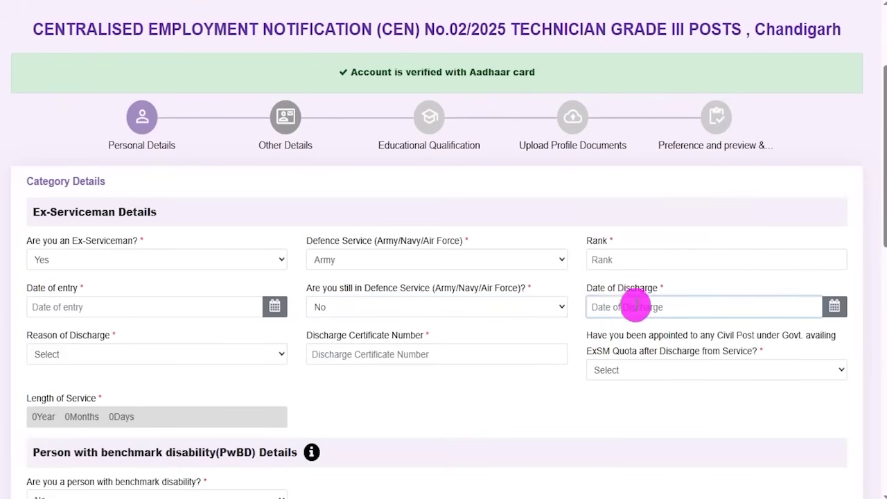
click(144, 355)
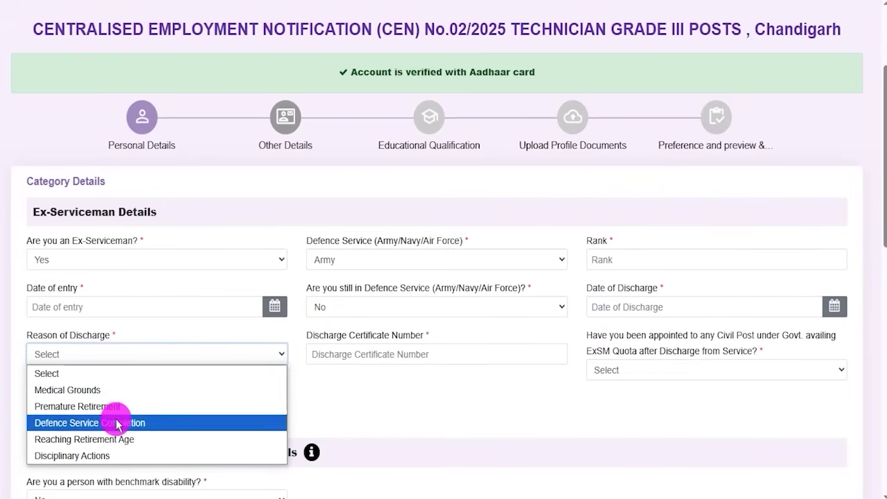
click(350, 344)
double_click(374, 337)
click(395, 353)
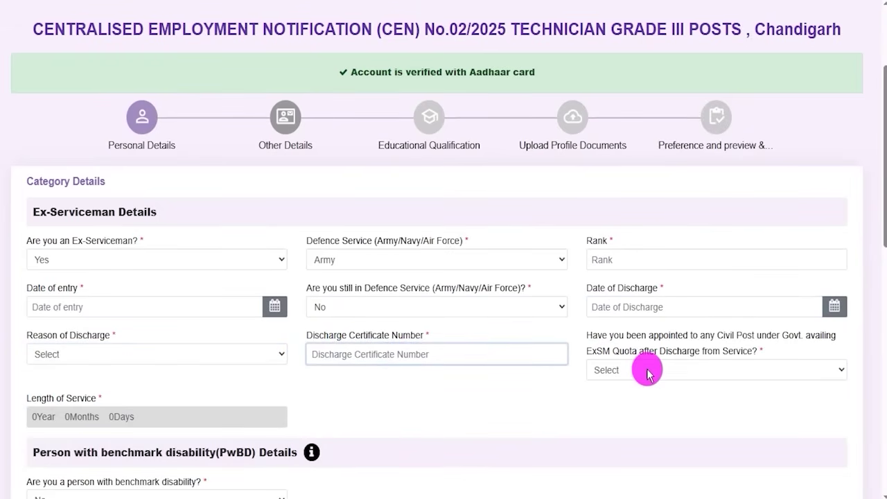
- Answer Yes to having been appointed to a civil post under the ExSM quota and agree to the information notice
drag(656, 340, 765, 340)
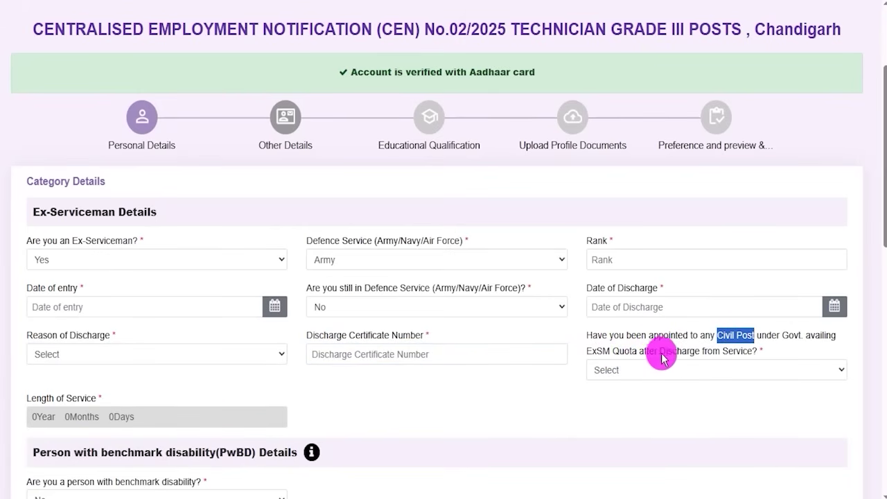
click(675, 370)
click(648, 405)
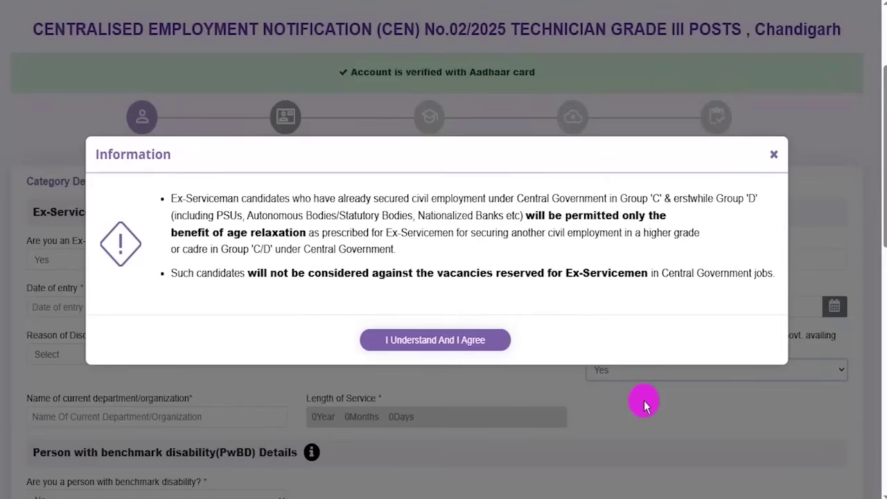
click(483, 342)
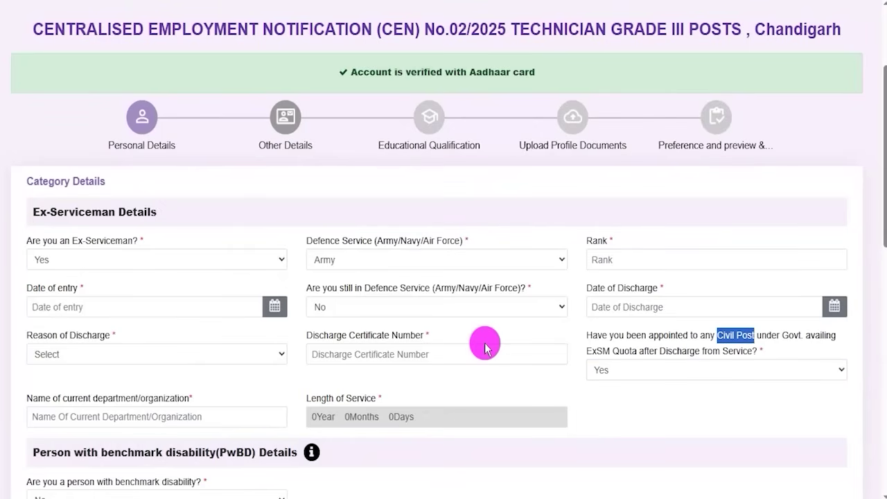
drag(46, 397, 148, 399)
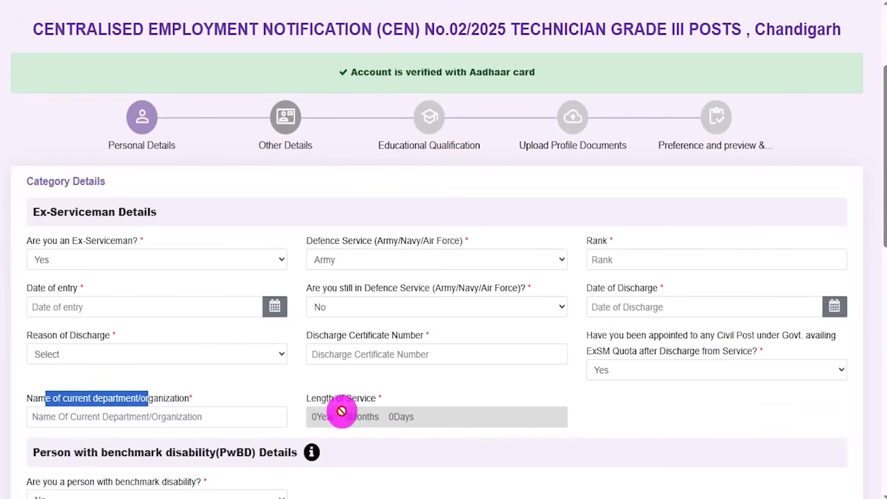
- Set the civil post appointment answer to No and the Ex-Serviceman answer to No
click(589, 368)
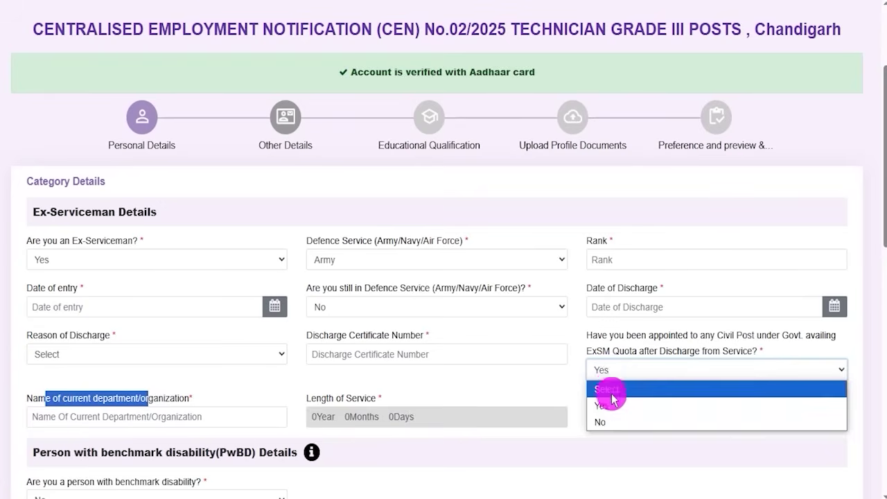
click(611, 420)
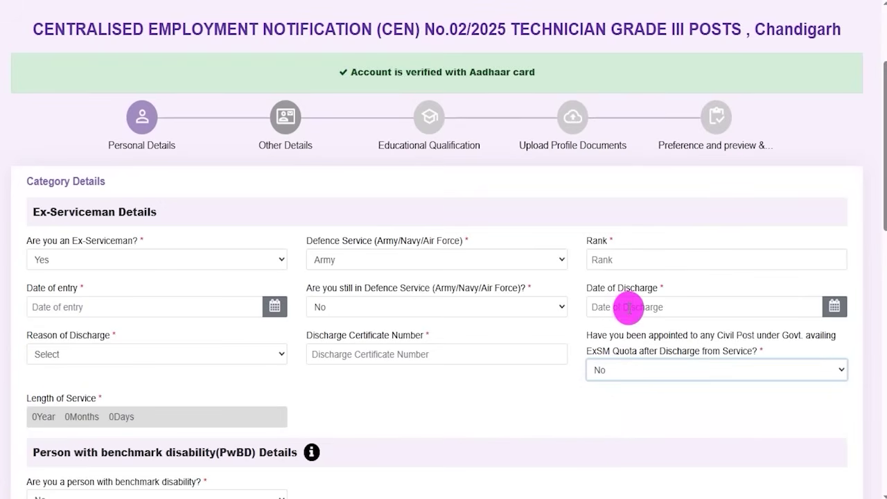
drag(40, 212, 140, 212)
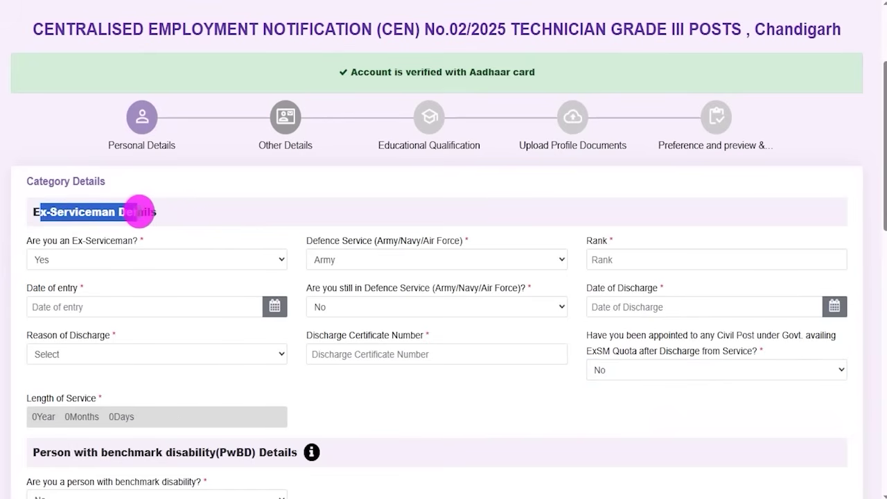
click(113, 259)
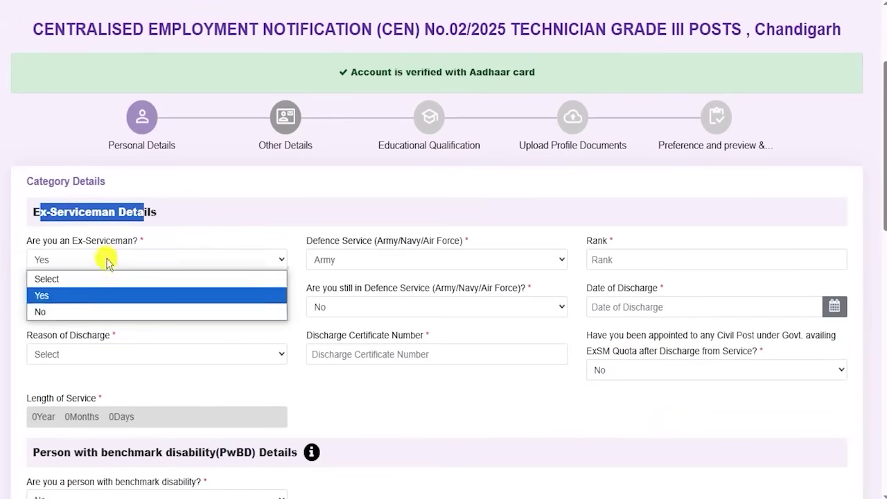
click(72, 309)
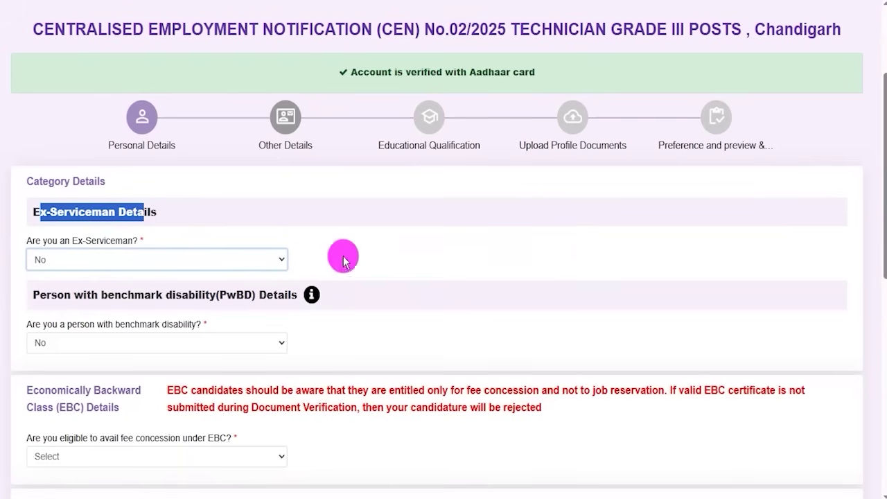
- Answer Yes to being a person with benchmark disability
drag(80, 324, 178, 329)
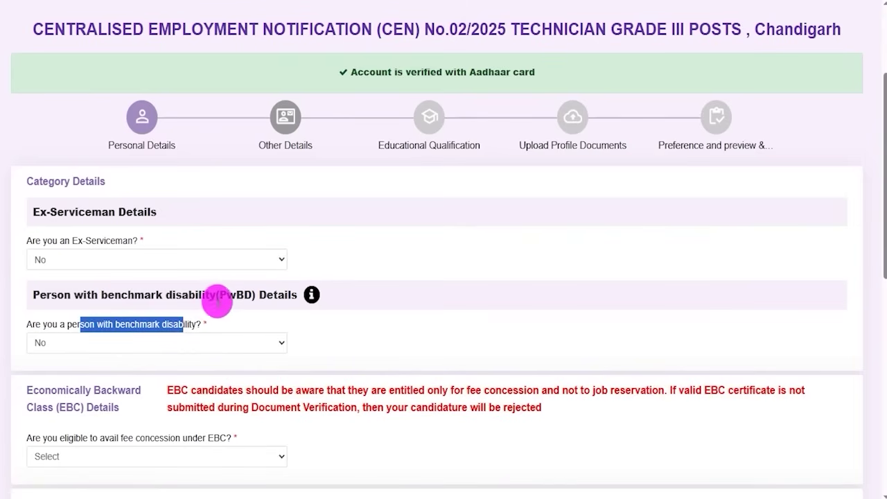
click(111, 342)
click(60, 363)
click(61, 343)
click(59, 378)
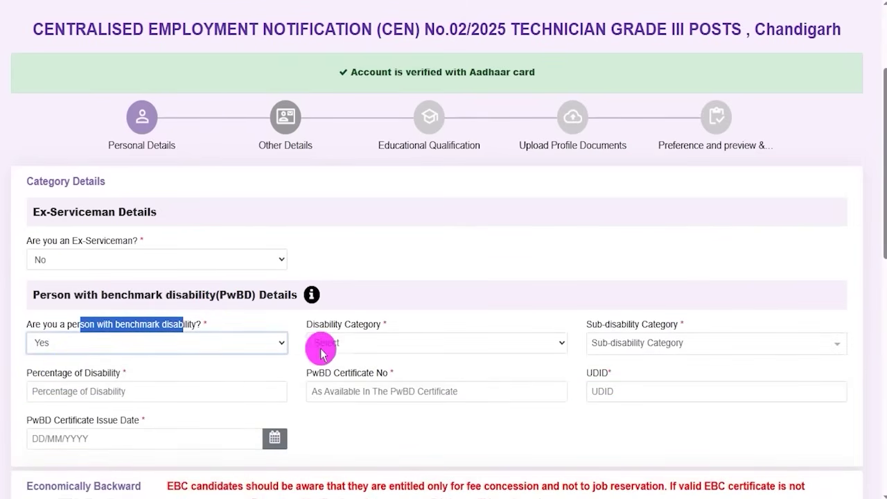
- Examine the disability category options and the sub-category, percentage, PwBD certificate number, UDID and certificate issue date fields
click(357, 340)
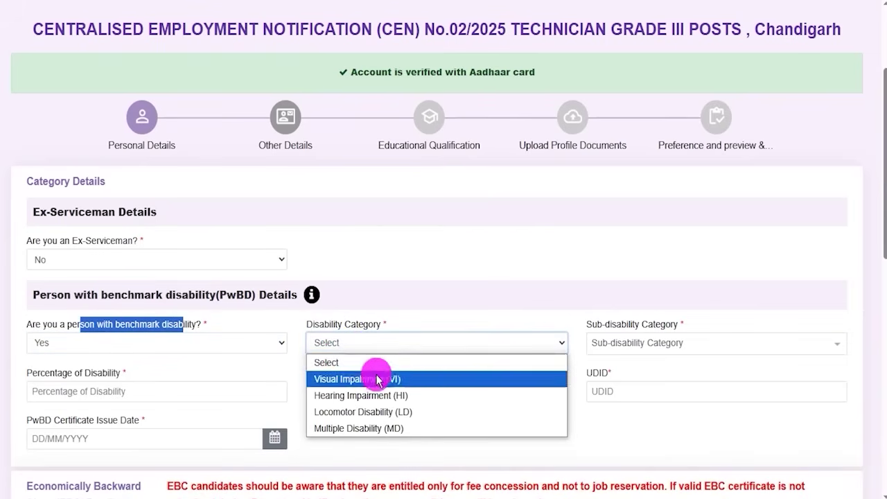
drag(600, 325, 638, 323)
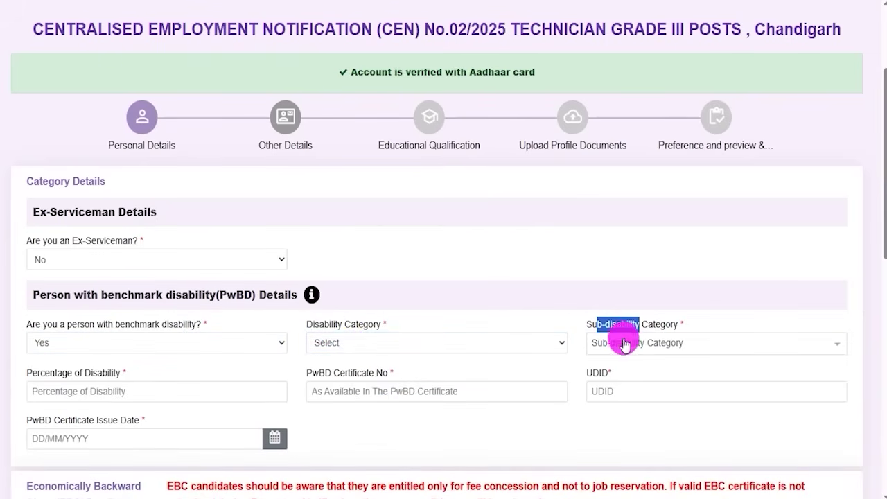
drag(55, 372, 97, 373)
drag(314, 374, 369, 372)
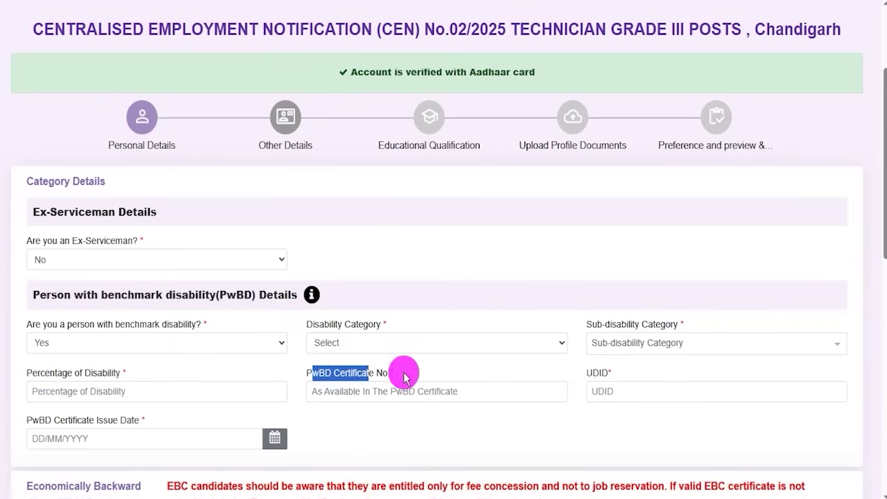
click(594, 377)
click(600, 389)
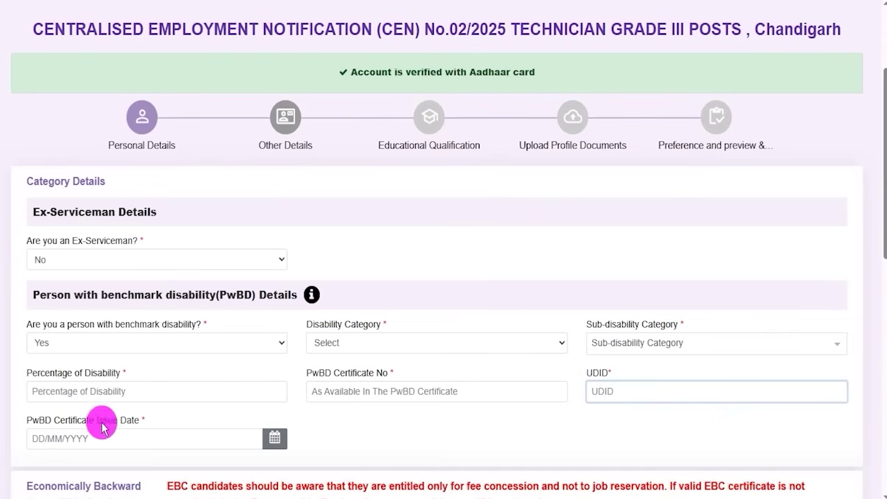
drag(32, 420, 118, 421)
click(119, 438)
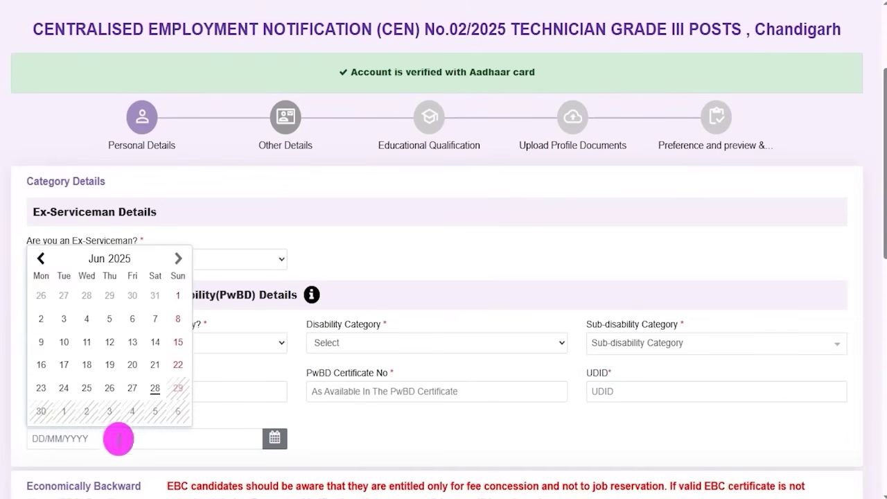
click(380, 428)
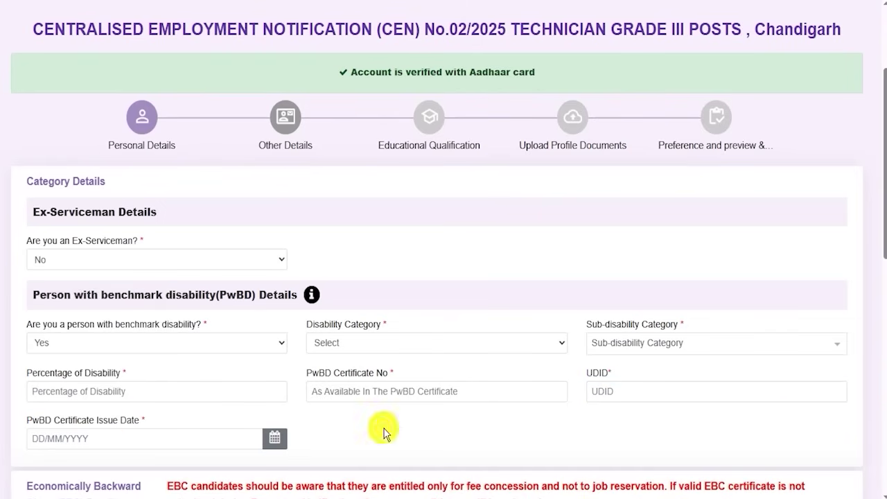
- Set the answer to being a person with benchmark disability to No
click(197, 350)
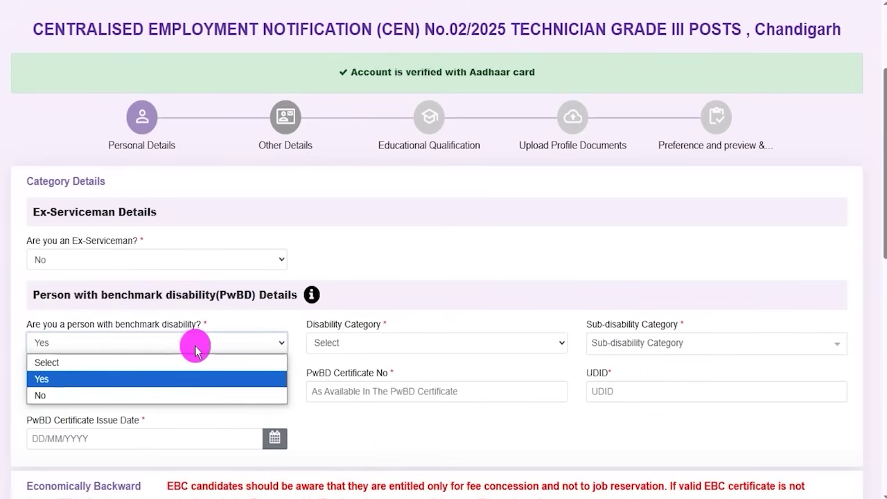
click(43, 397)
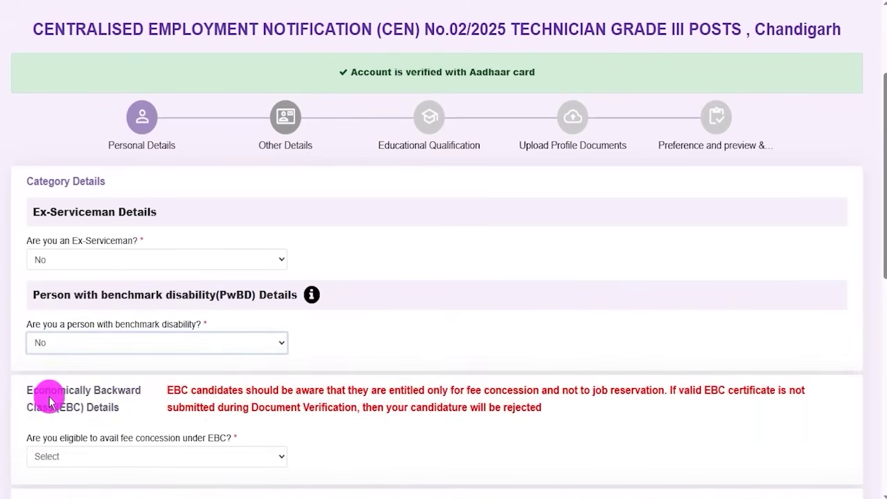
- Answer Yes to being eligible for fee concession under EBC and agree to the information notice
scroll(347, 363, down, 2)
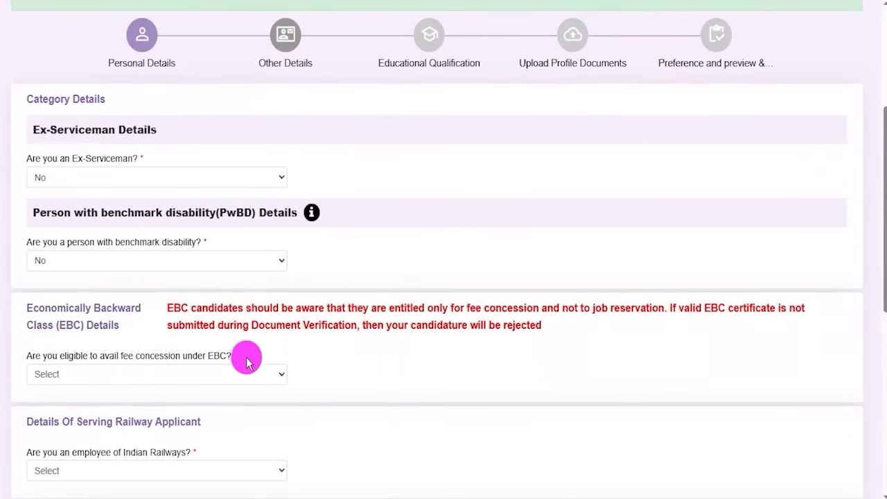
scroll(158, 354, down, 1)
click(95, 346)
click(63, 380)
click(402, 381)
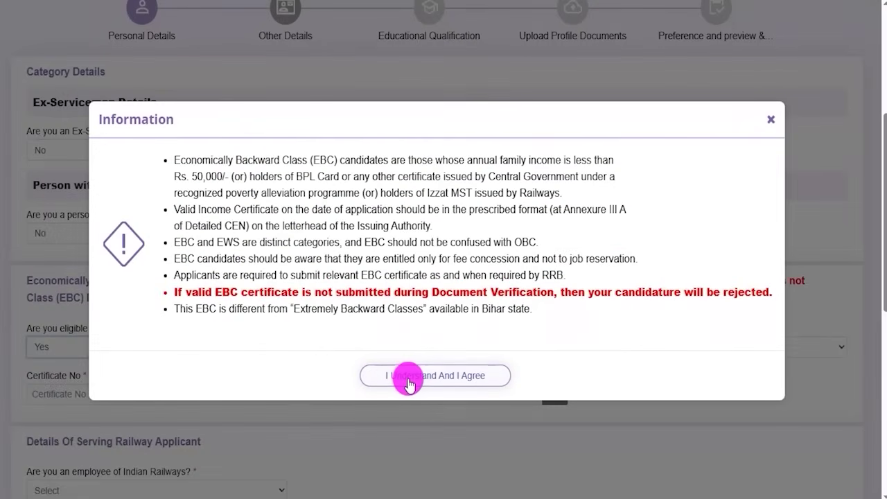
click(416, 383)
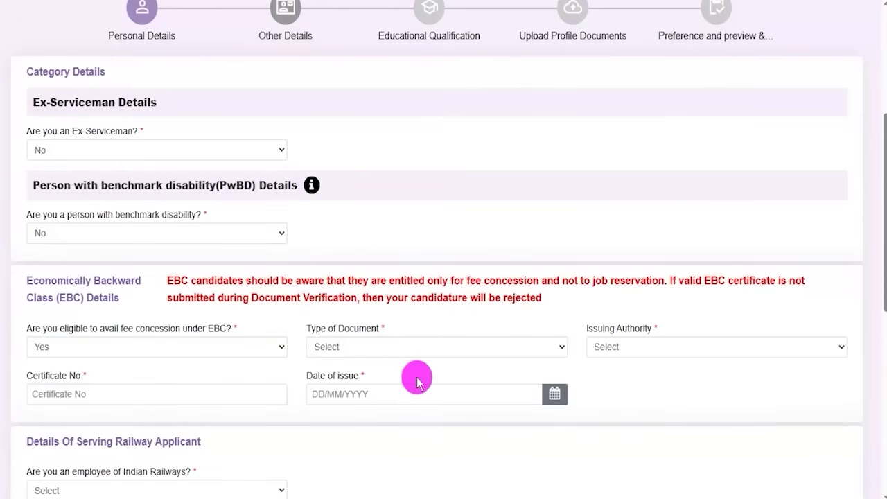
- Examine the EBC document type options and the issuing authority, certificate number and date of issue fields
click(354, 350)
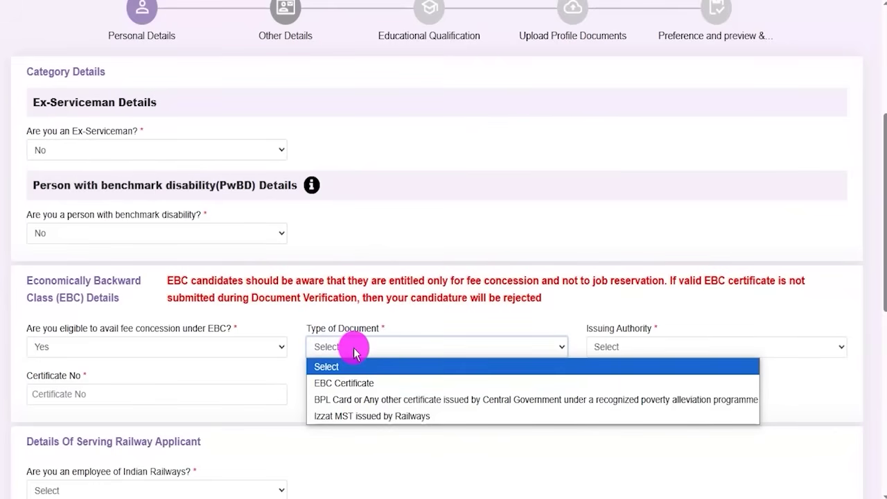
click(632, 346)
click(637, 350)
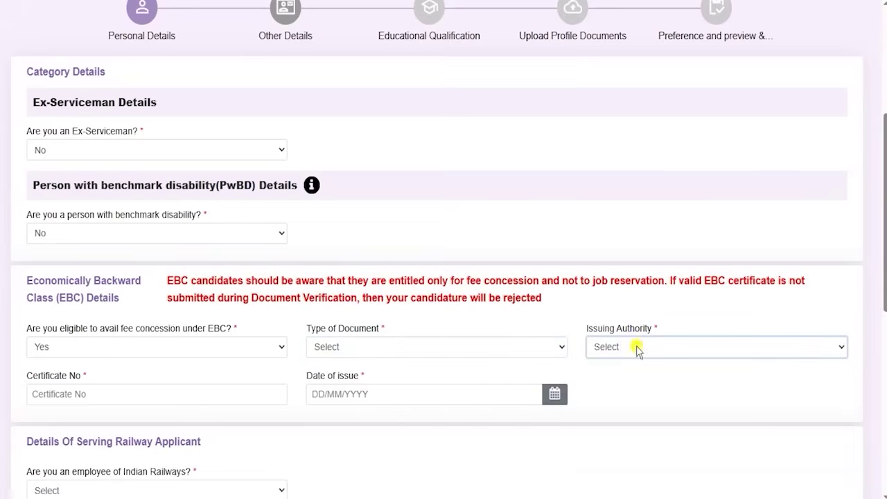
click(162, 395)
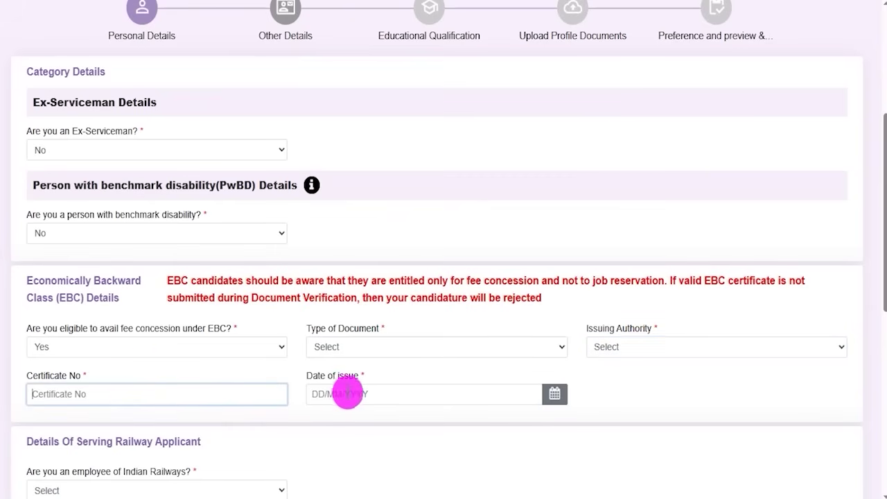
click(360, 393)
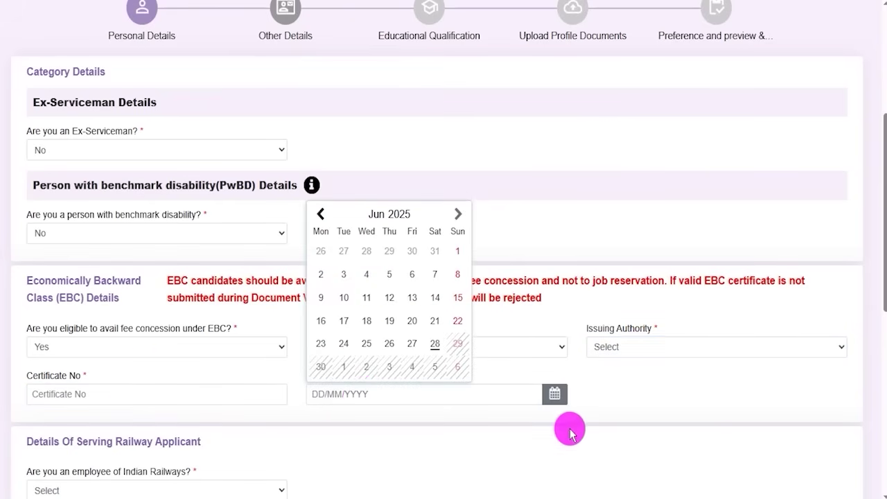
click(639, 406)
- Set the answer on EBC fee concession eligibility to No
click(92, 343)
click(44, 396)
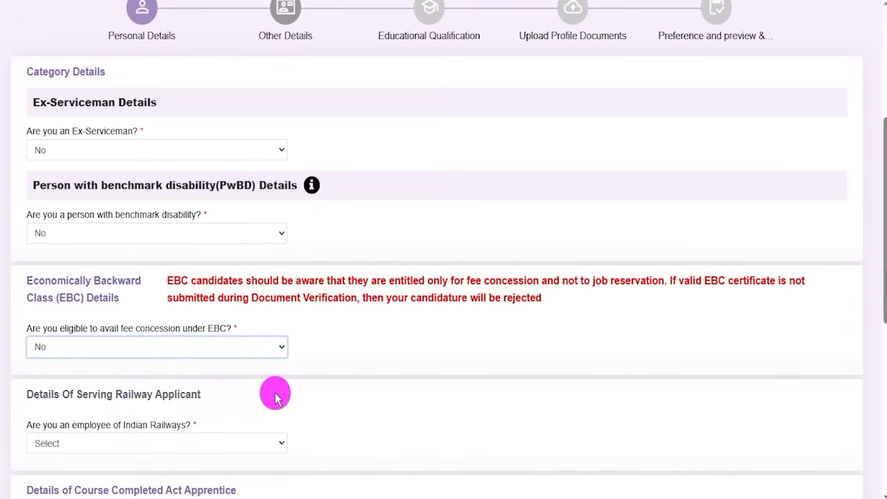
click(365, 405)
- Answer Yes to being an employee of Indian Railways in the serving railway applicant details
scroll(365, 405, down, 1)
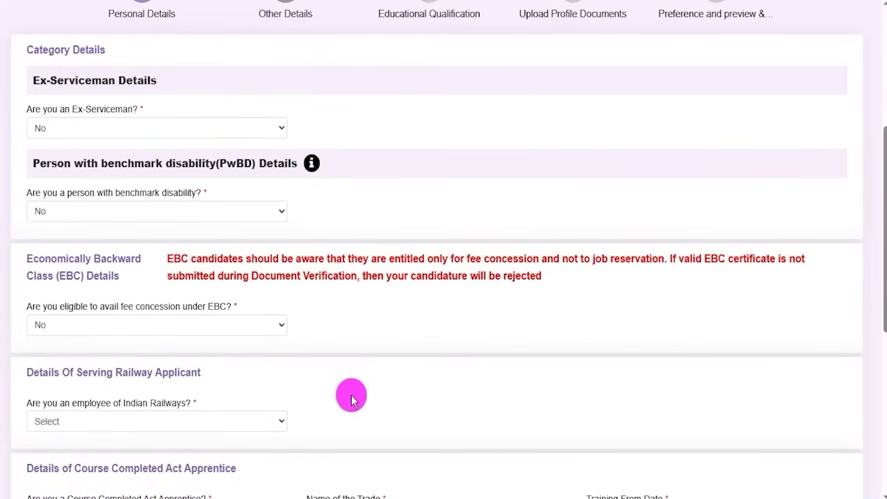
drag(40, 372, 185, 373)
click(85, 422)
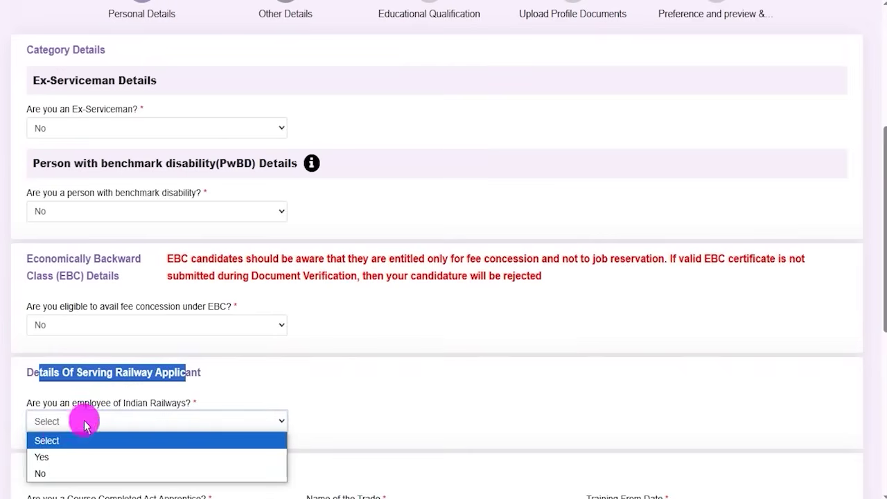
click(40, 454)
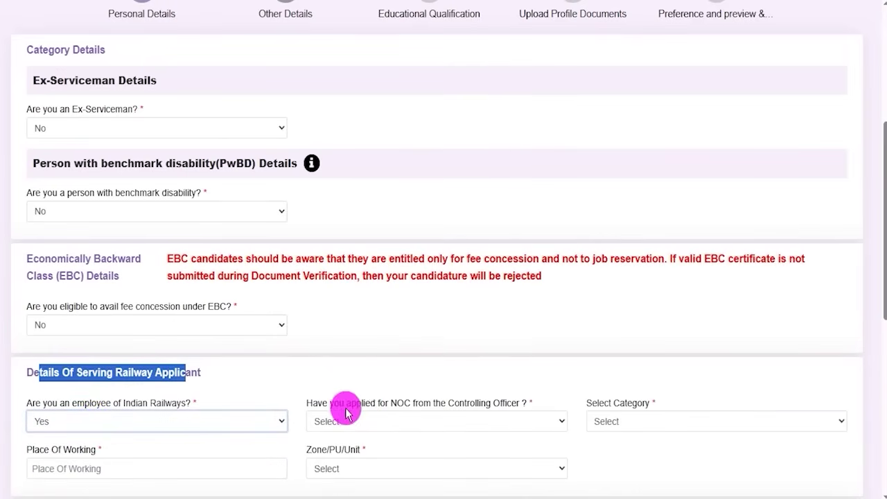
- Answer Yes to having applied for NOC from the Controlling Officer, read the information notice and agree to it
click(418, 427)
click(341, 457)
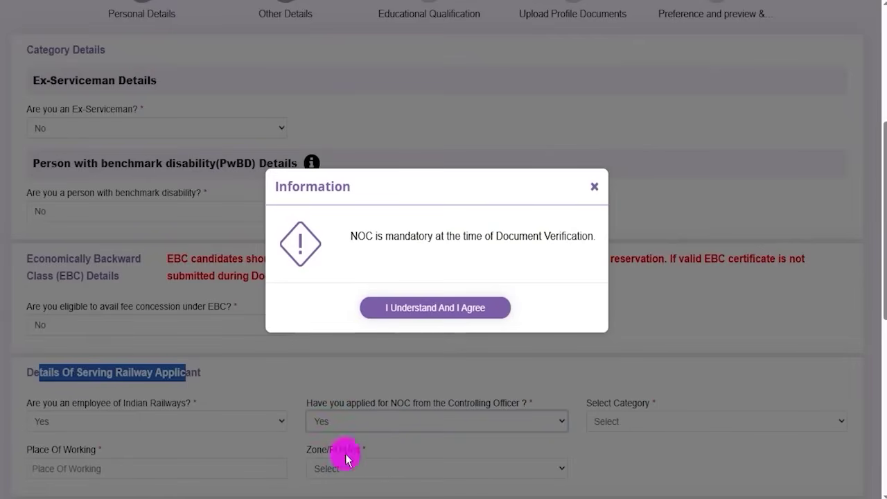
drag(405, 236, 509, 234)
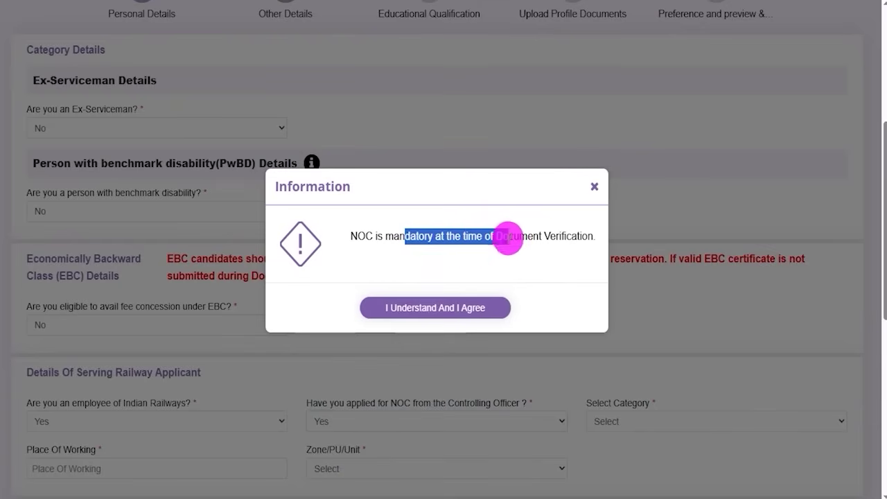
click(441, 309)
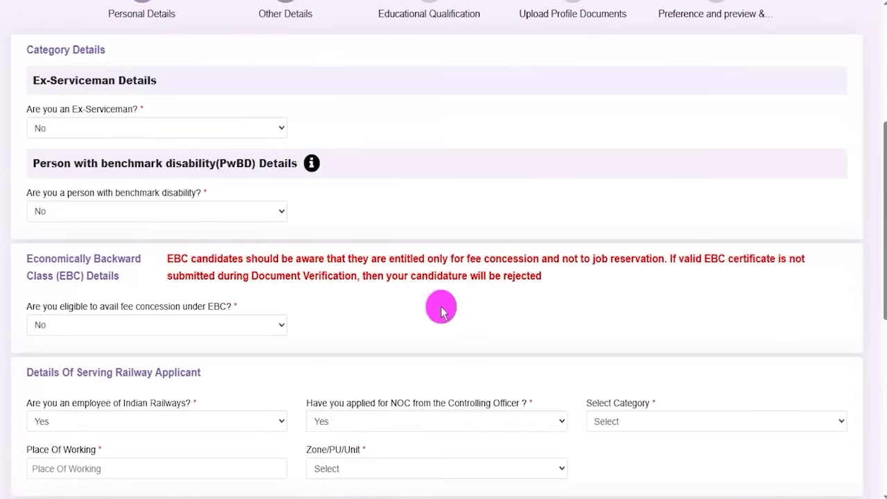
- Set the answer on applying for NOC from the Controlling Officer to No and accept the notice
click(376, 424)
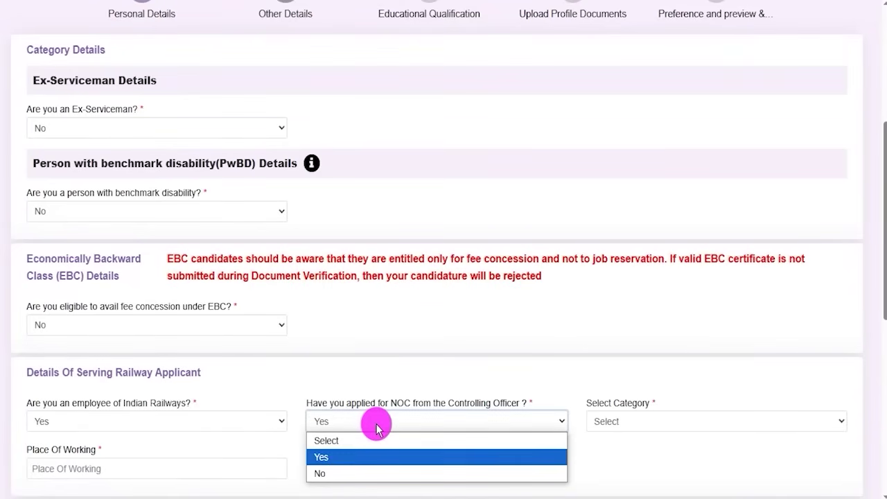
click(344, 473)
click(436, 307)
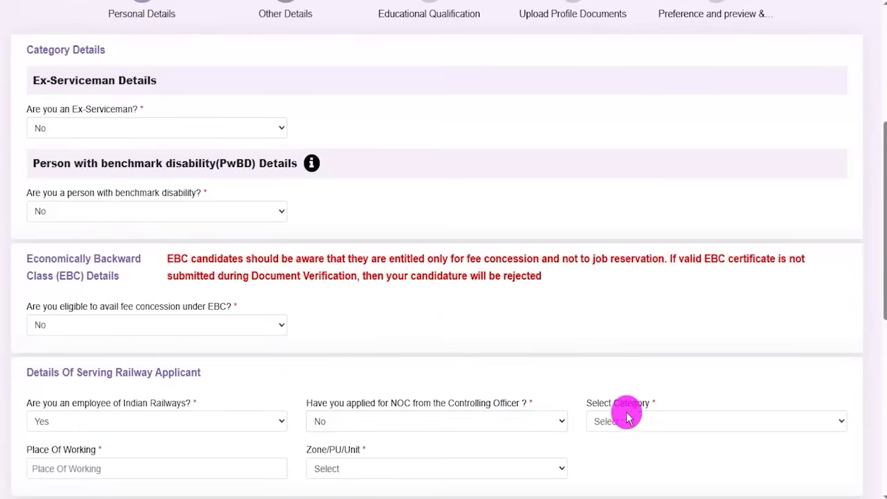
- Examine the serving railway applicant's category options, place of working field and Zone/PU/Unit list
click(658, 418)
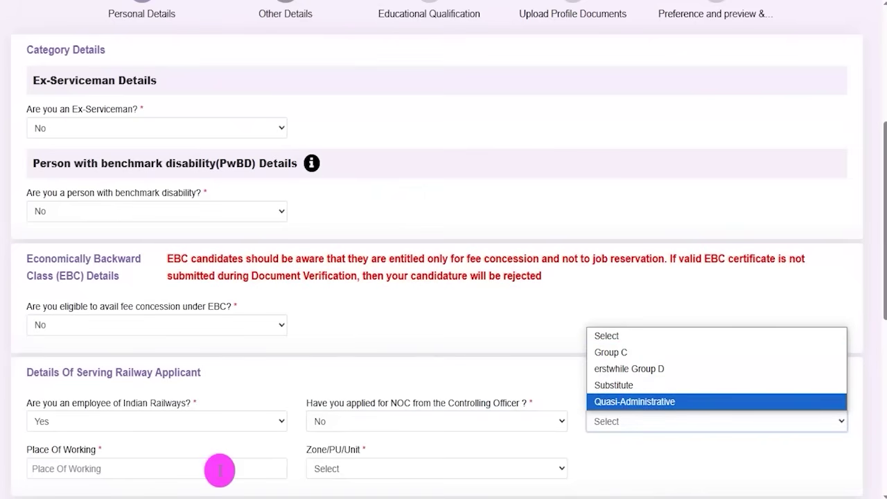
click(110, 471)
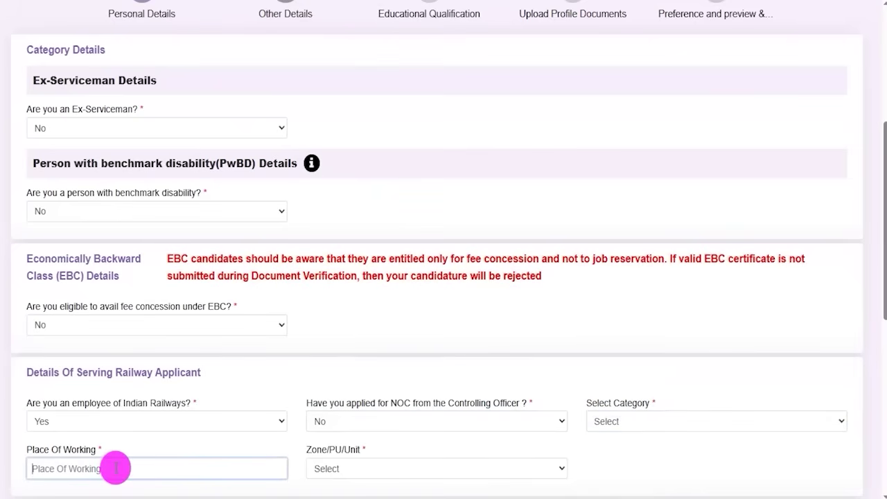
click(362, 469)
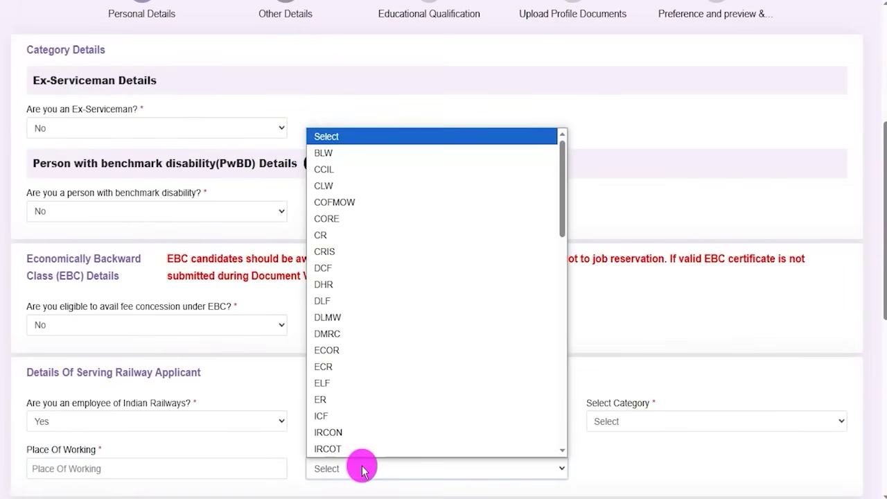
click(362, 470)
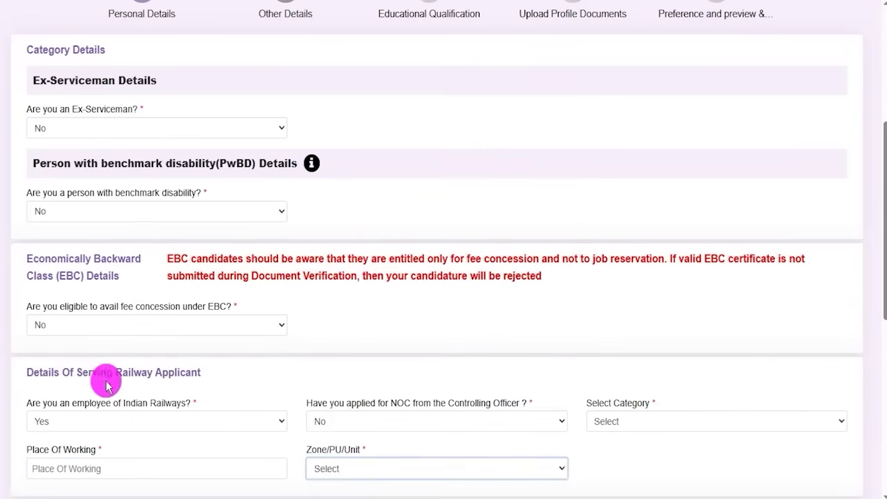
- Set the answer to being an employee of Indian Railways to No
drag(89, 372, 142, 374)
click(128, 420)
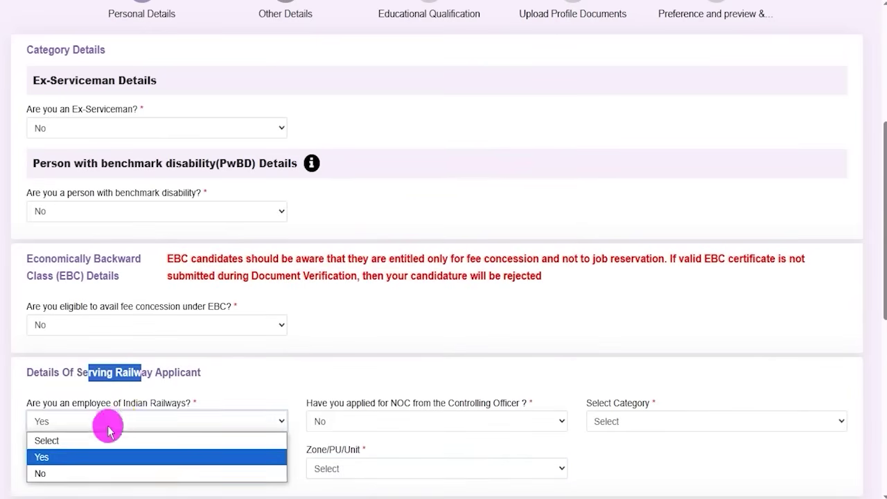
click(55, 474)
click(333, 422)
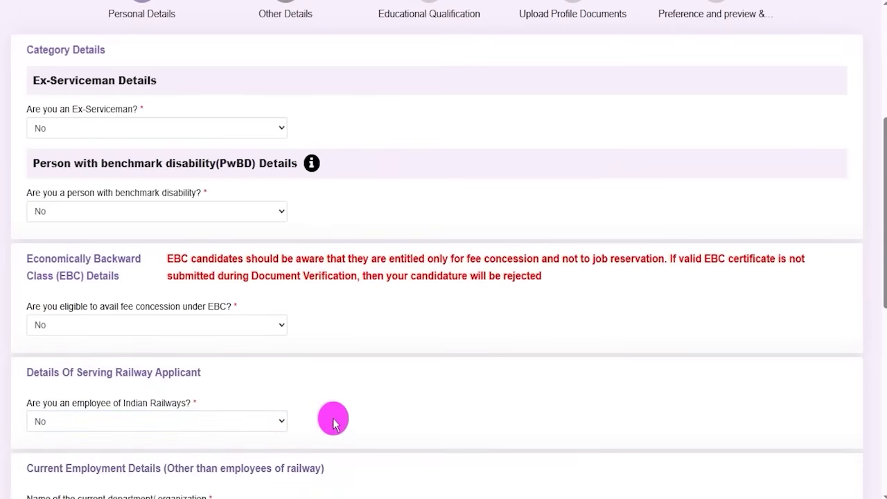
- Set the current department/organization to State Government under Current Employment Details and agree to the NOC notice
scroll(333, 423, down, 1)
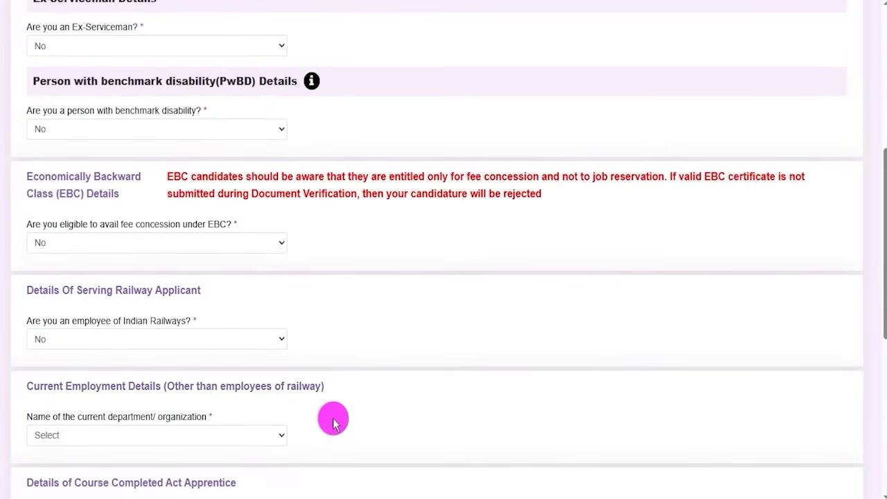
drag(52, 386, 109, 410)
click(95, 435)
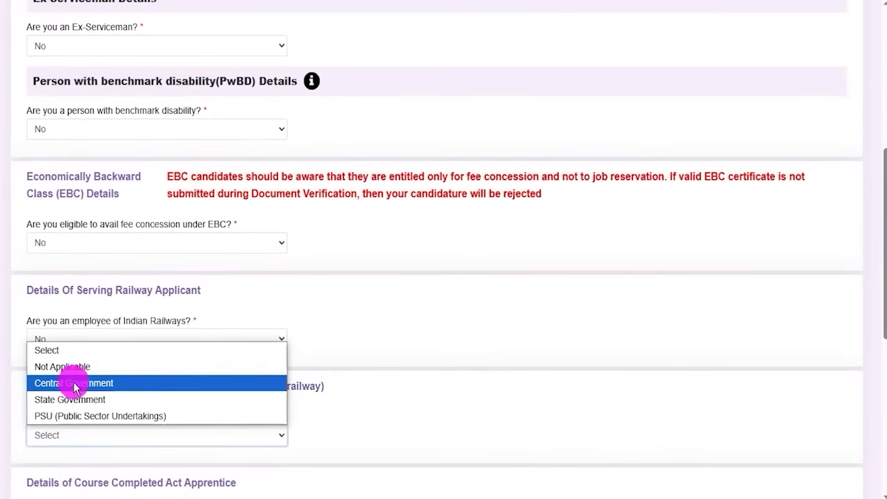
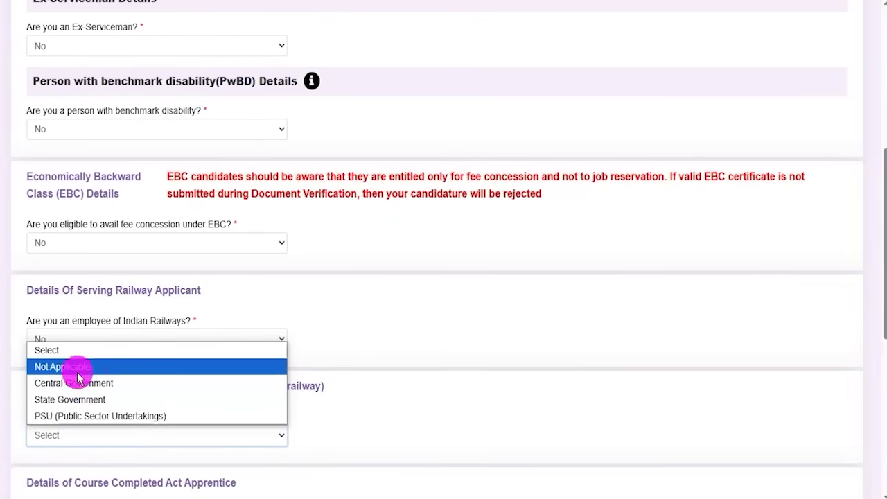
click(90, 399)
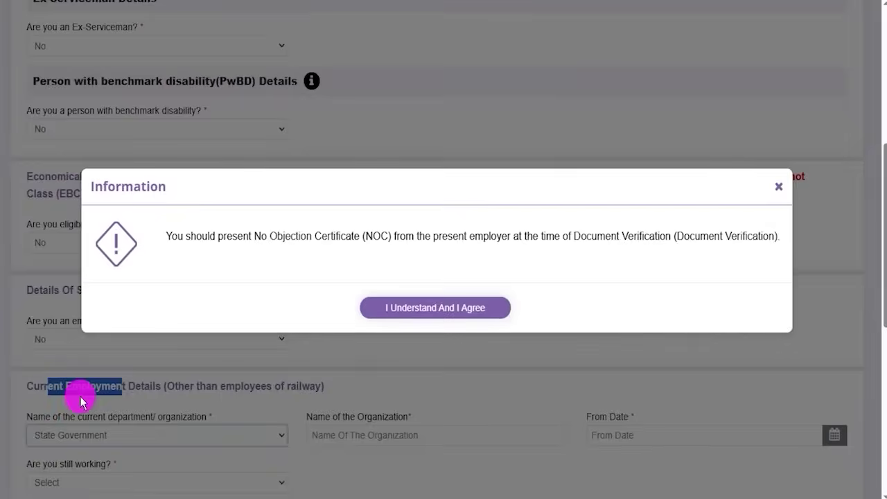
click(439, 316)
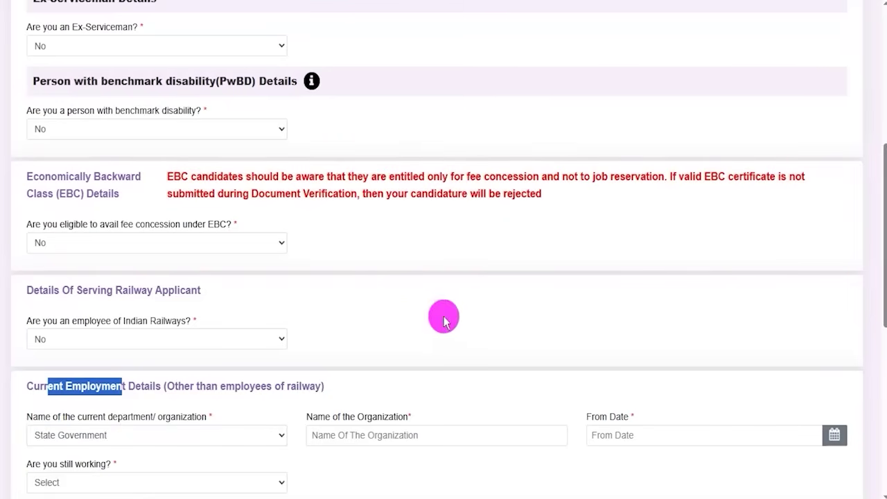
- Check the organization name and From Date fields and answer Yes to still working
click(370, 435)
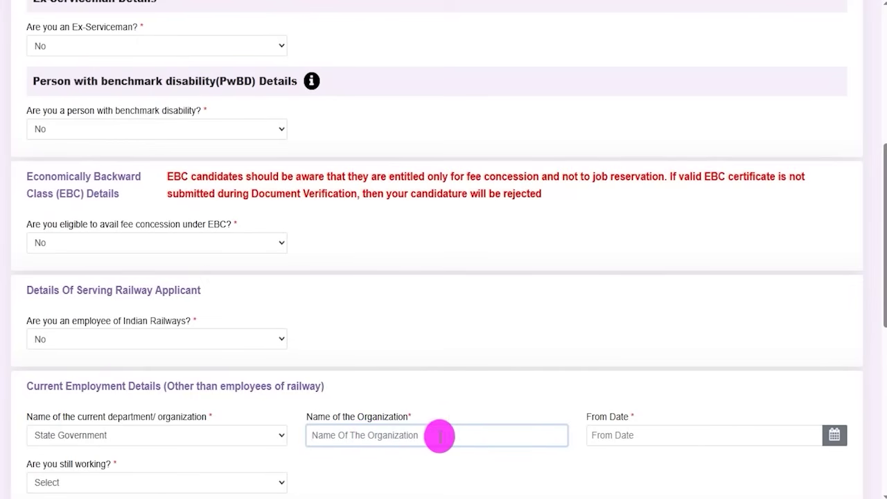
click(610, 435)
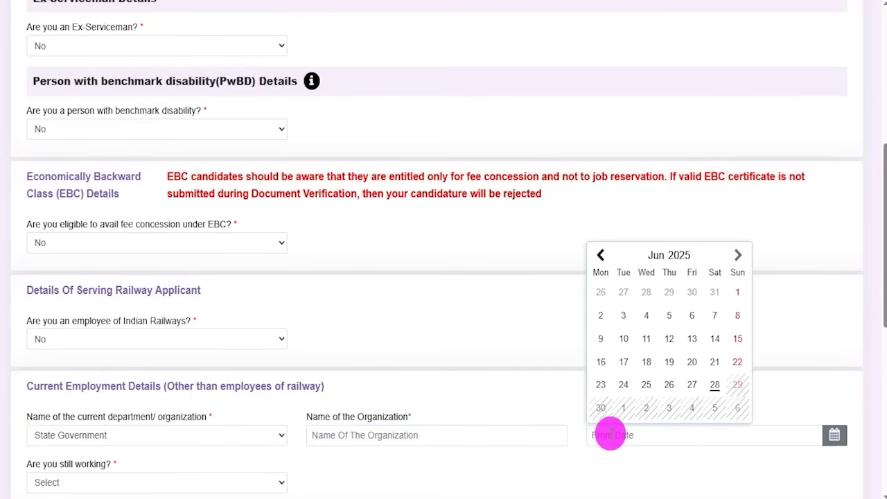
click(167, 485)
click(108, 446)
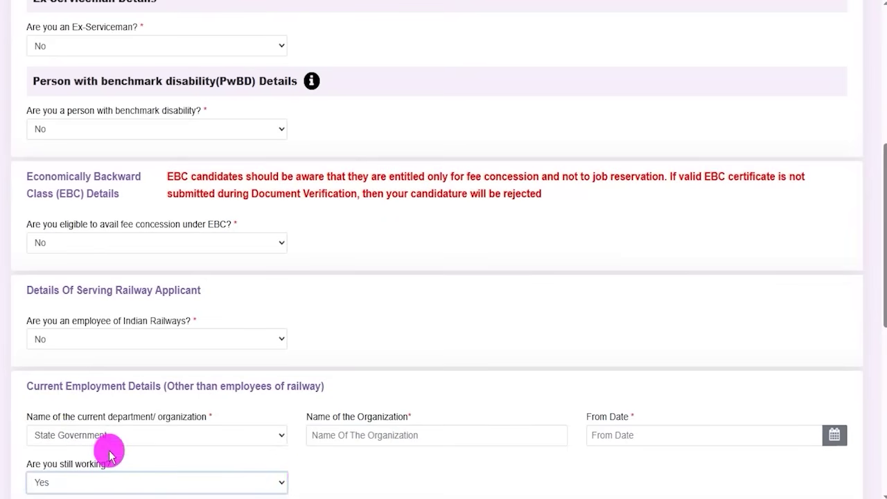
- Set the still working answer to No and check the To Date calendar without picking a date
click(225, 482)
click(109, 462)
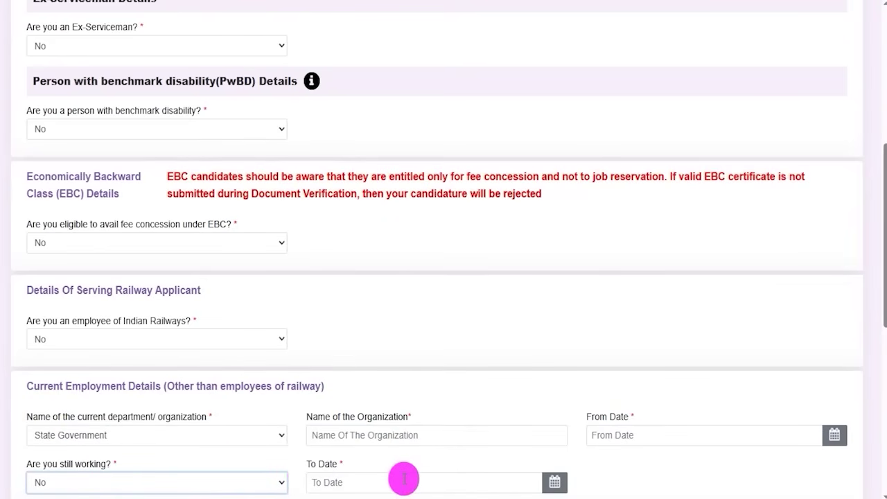
click(366, 484)
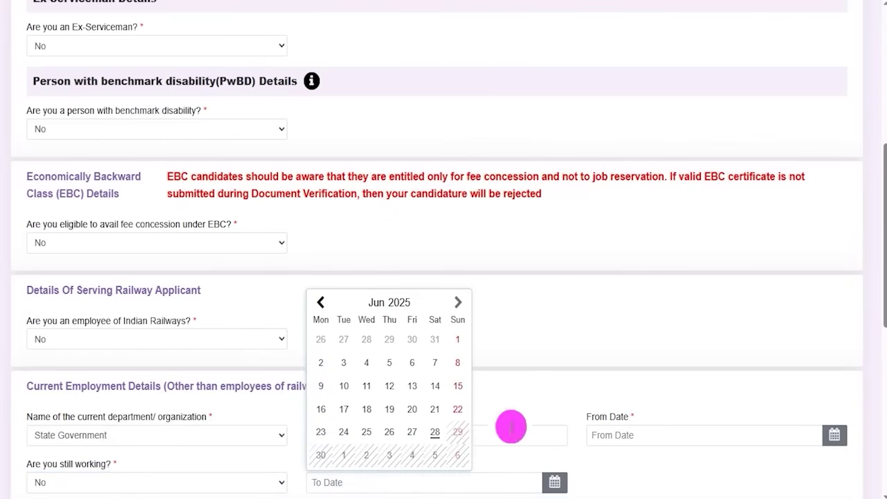
click(626, 478)
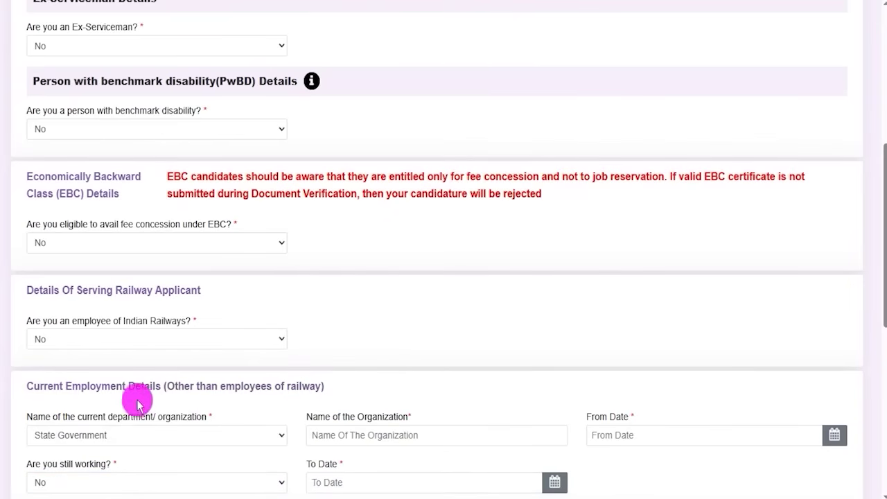
- Set the current department/organization to Not Applicable under Current Employment Details
drag(49, 386, 127, 386)
click(113, 430)
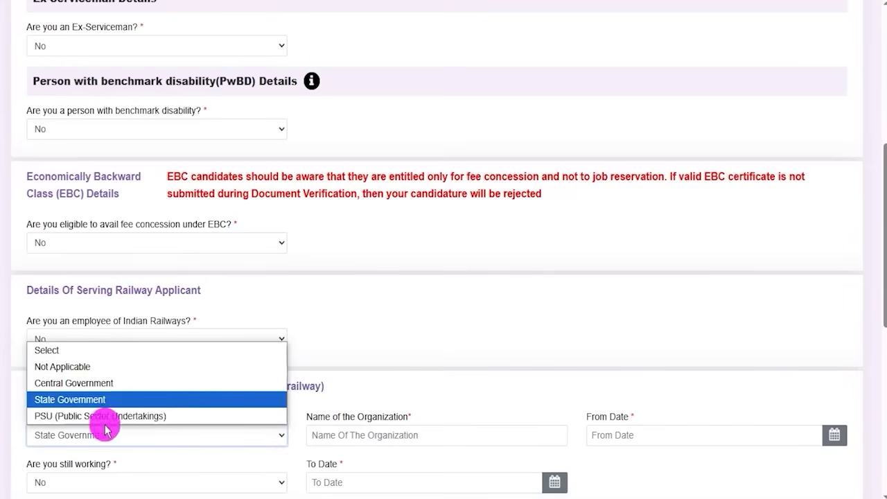
click(74, 367)
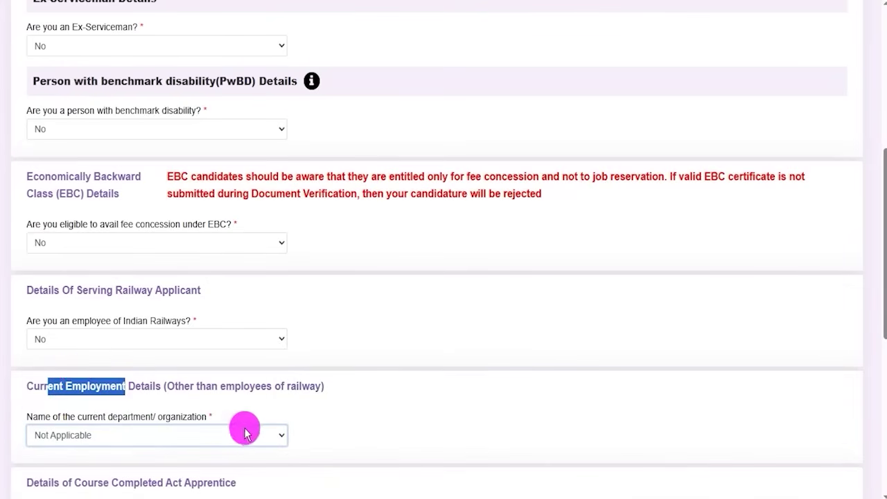
click(317, 434)
- Review the Course Completed Act Apprentice section and read the Technician Grade III Track Machine prescribed qualification in CEN_02_Technician_PDF.pdf
scroll(406, 256, down, 5)
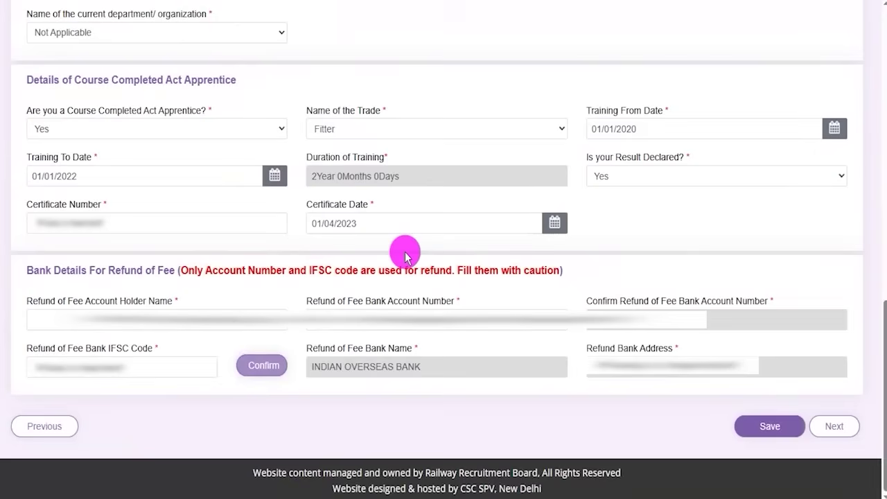
drag(48, 79, 203, 79)
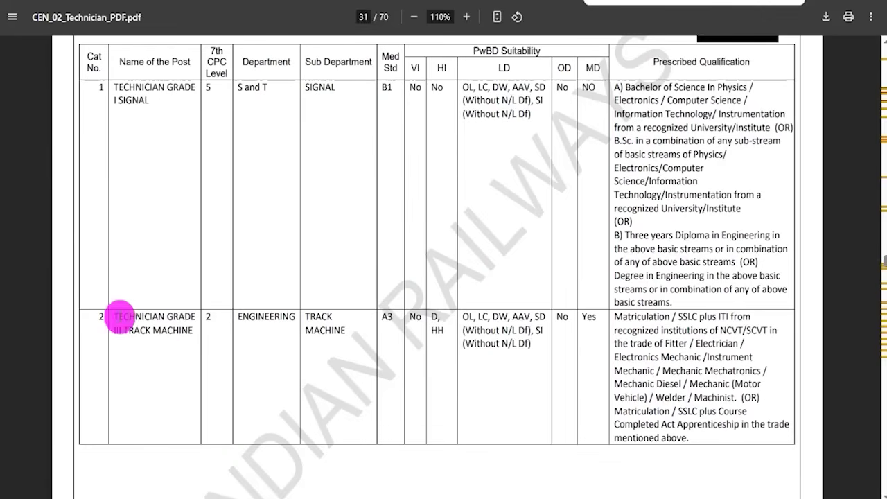
drag(113, 315, 179, 331)
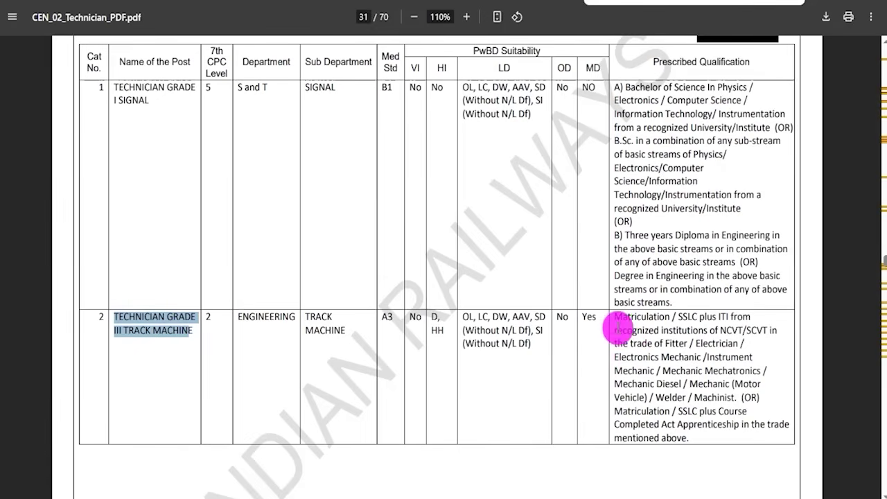
drag(613, 317, 662, 317)
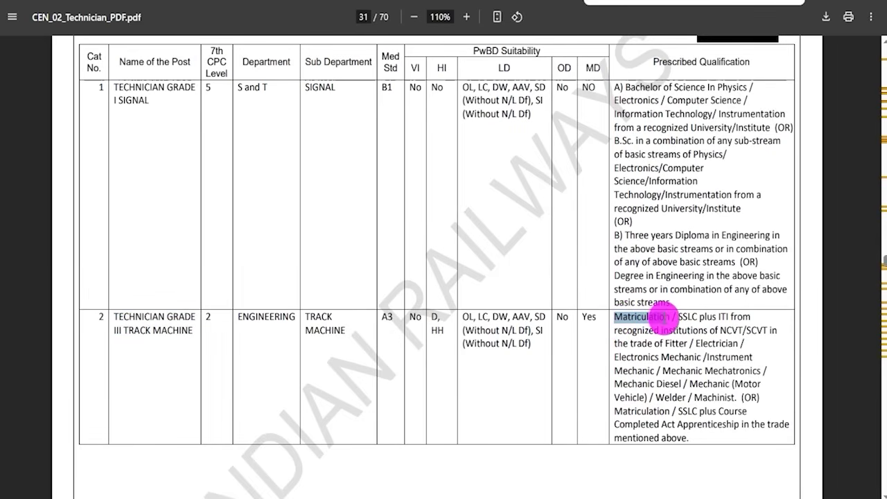
drag(677, 317, 704, 312)
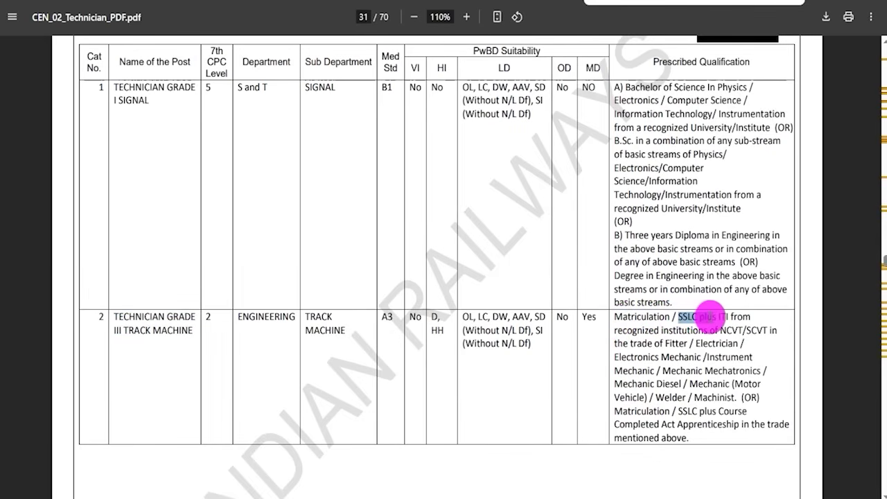
drag(731, 313, 762, 330)
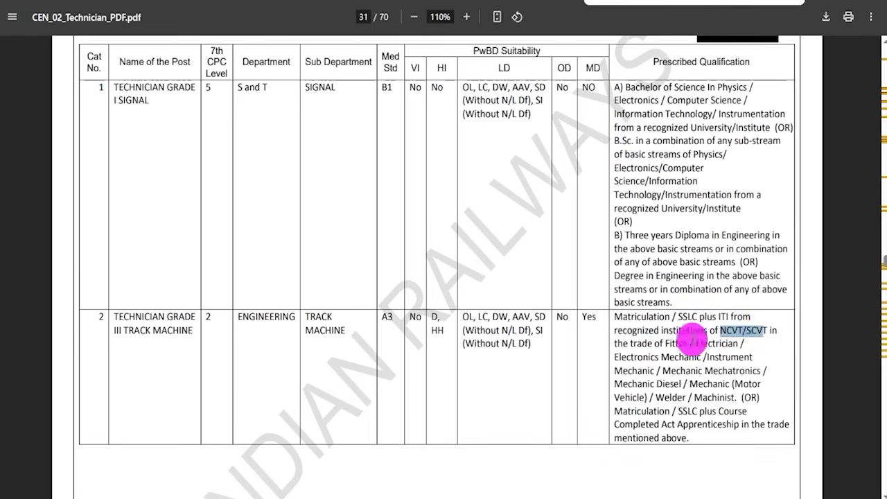
mouse_move(629, 344)
mouse_down()
mouse_move(683, 332)
mouse_move(684, 352)
mouse_move(673, 358)
mouse_move(691, 359)
mouse_move(690, 400)
mouse_up()
click(632, 358)
click(712, 359)
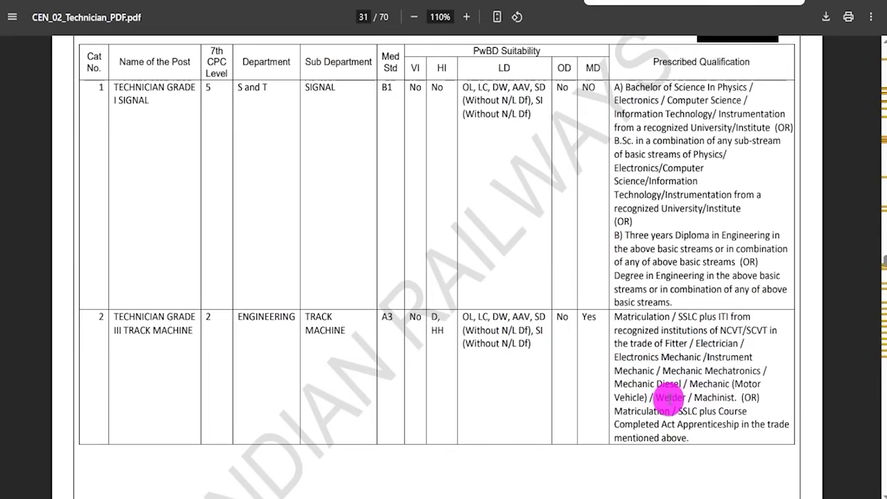
drag(616, 410, 700, 410)
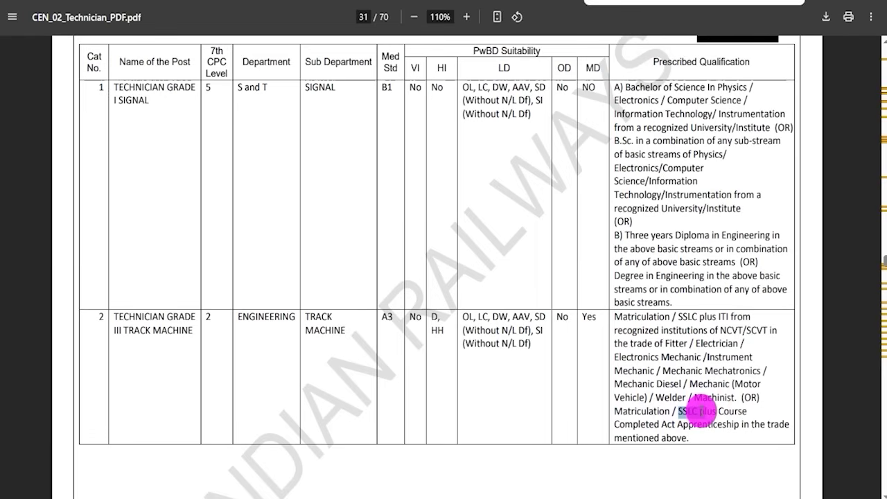
drag(662, 424, 774, 424)
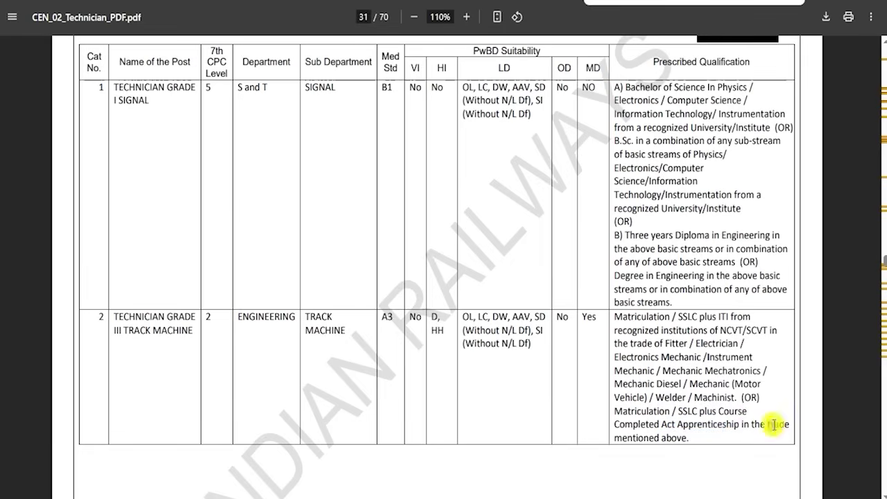
click(683, 365)
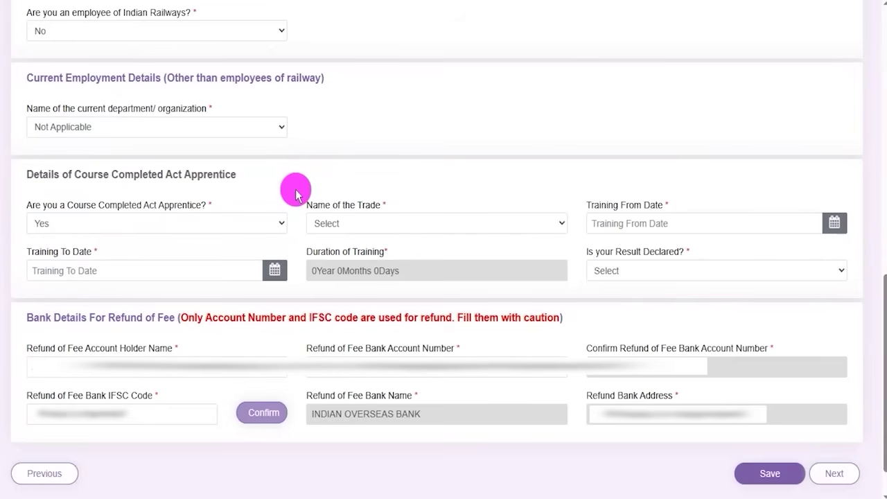
- Keep the Course Completed Act Apprentice answer at Yes and set the trade name to Fitter
drag(42, 175, 208, 178)
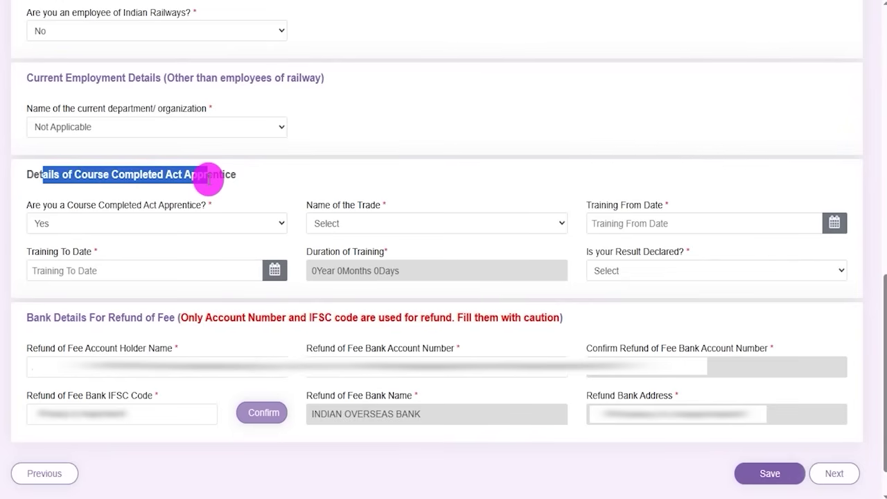
click(206, 220)
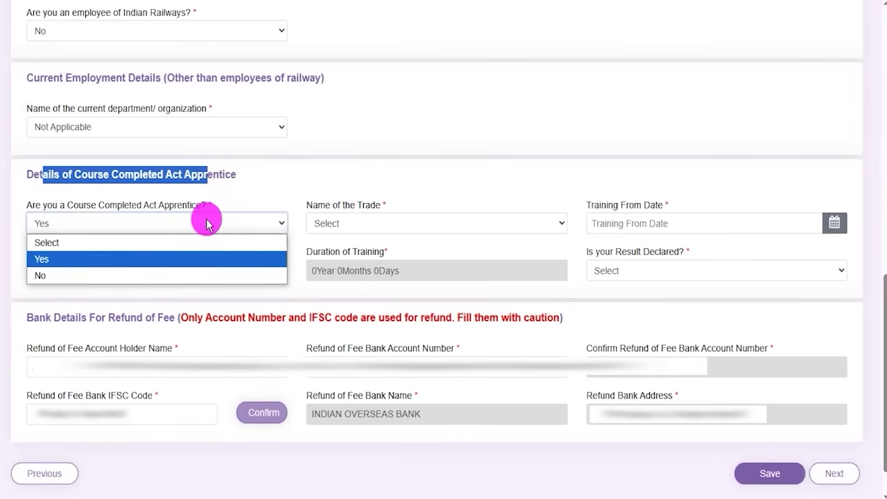
click(206, 220)
click(372, 223)
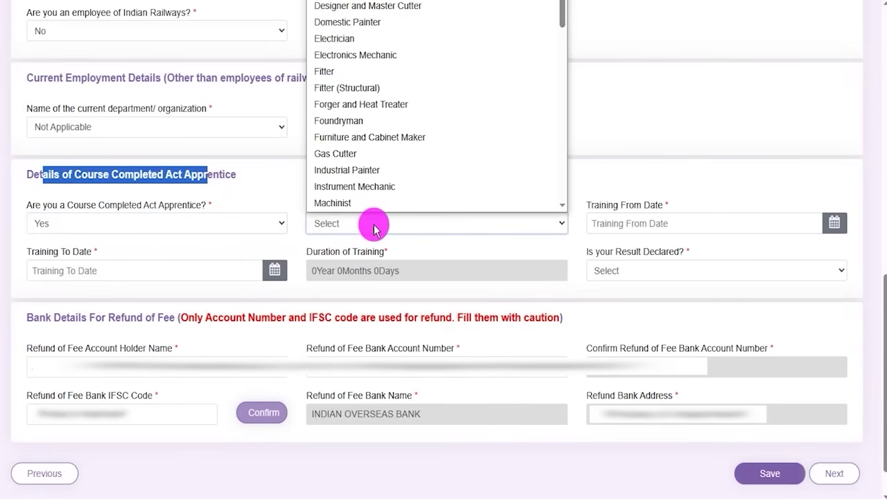
click(340, 72)
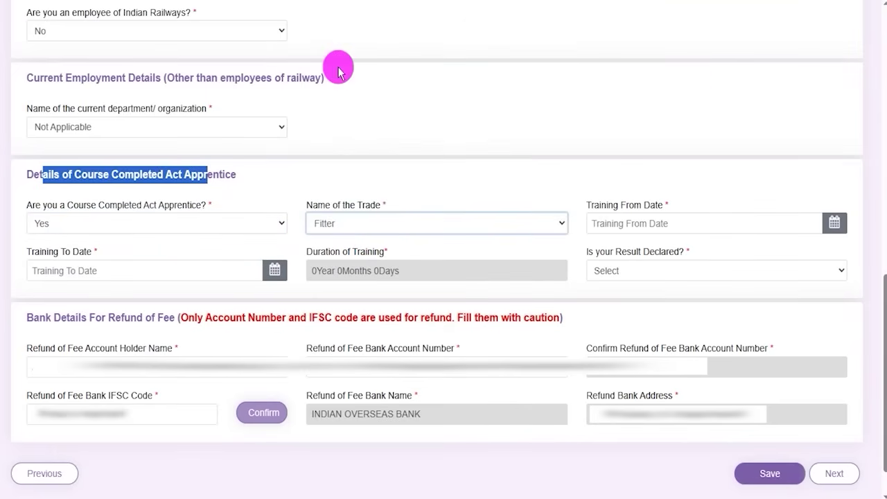
- Check the apprentice Training From Date and To Date calendars, training duration and result declaration fields without entering values
click(652, 224)
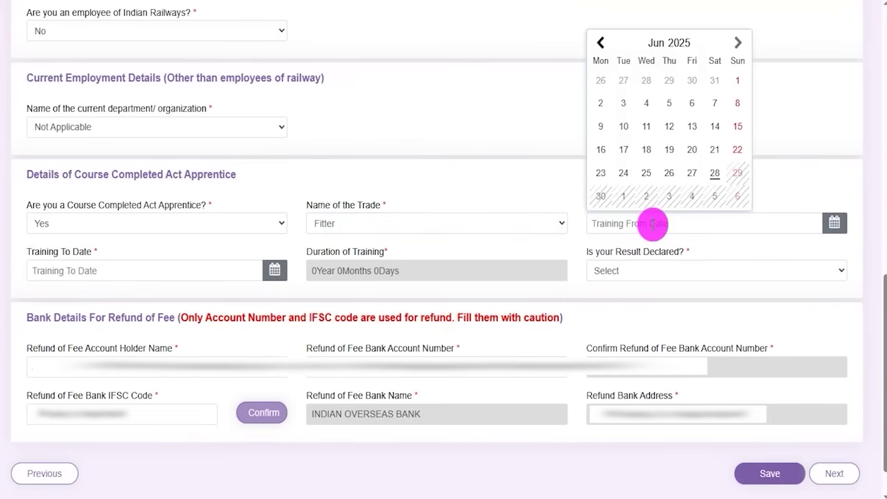
click(139, 272)
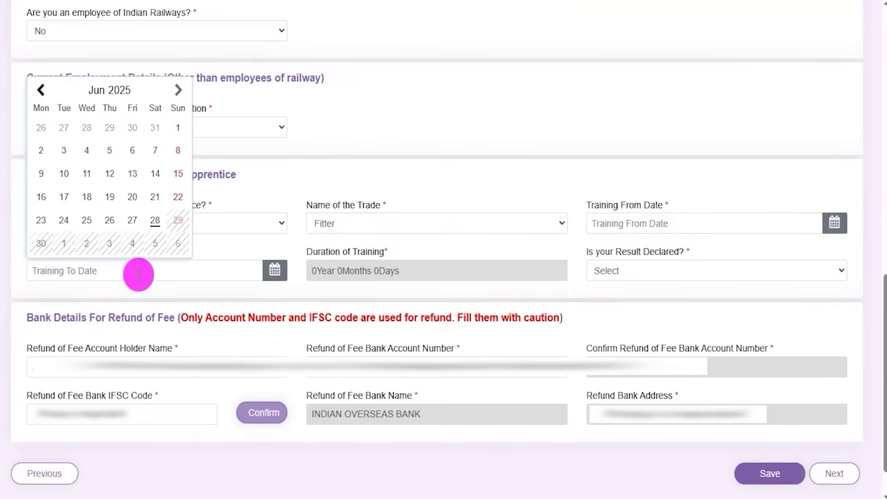
click(311, 283)
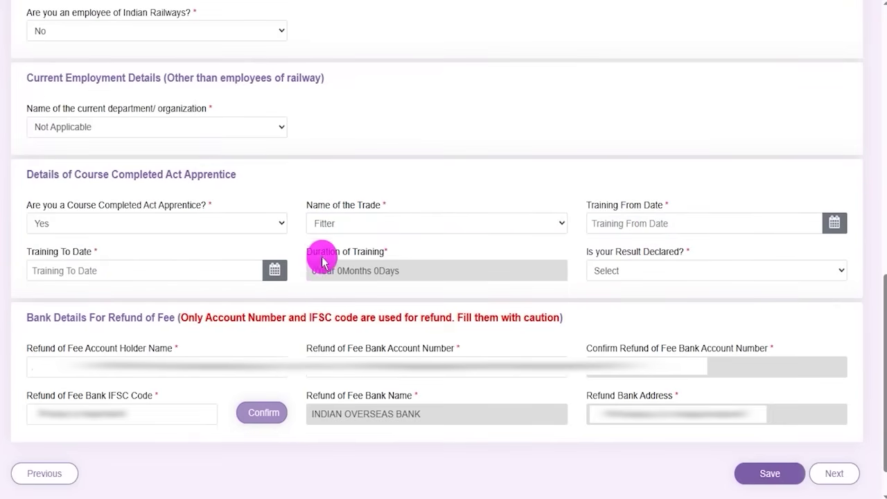
drag(318, 252, 369, 251)
click(653, 271)
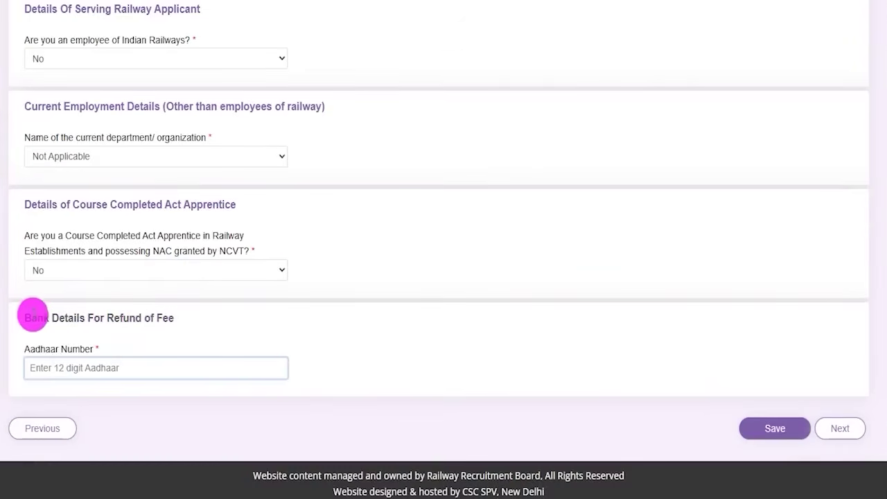
- Review the Aadhaar number field under Bank Details For Refund of Fee and the form's save and continue options
drag(31, 318, 129, 317)
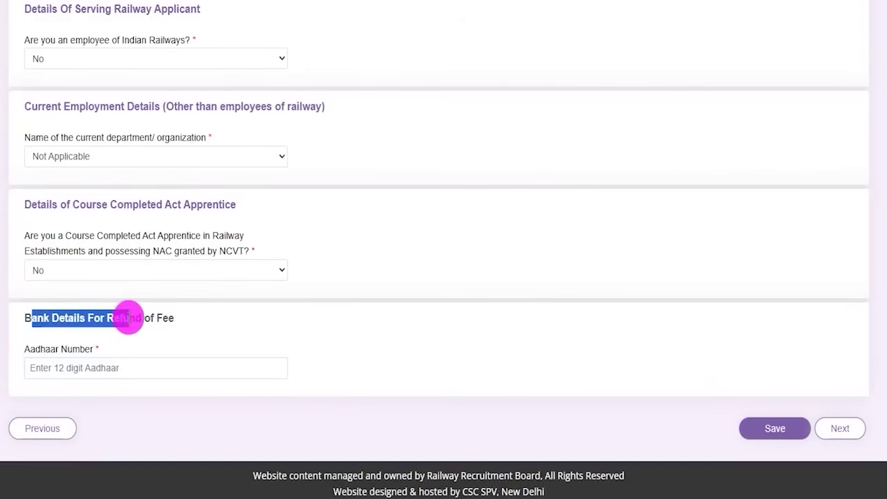
drag(35, 349, 82, 367)
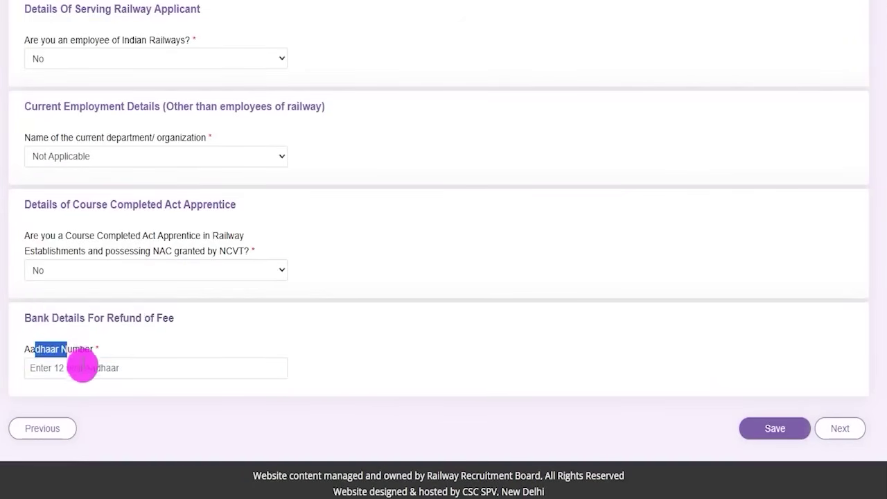
click(78, 368)
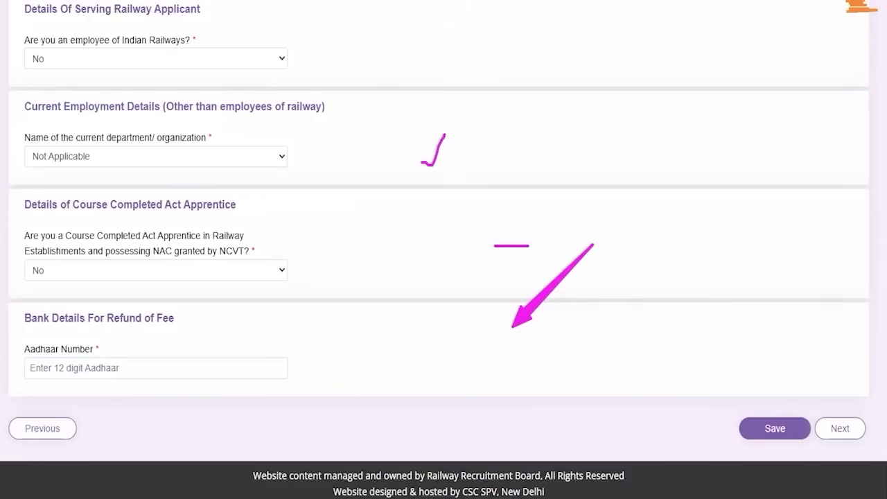
drag(721, 241, 753, 407)
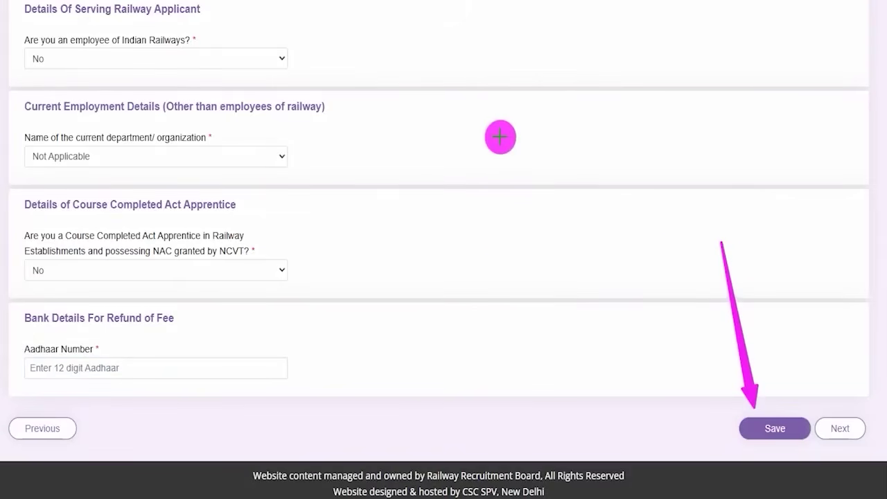
drag(862, 187, 851, 419)
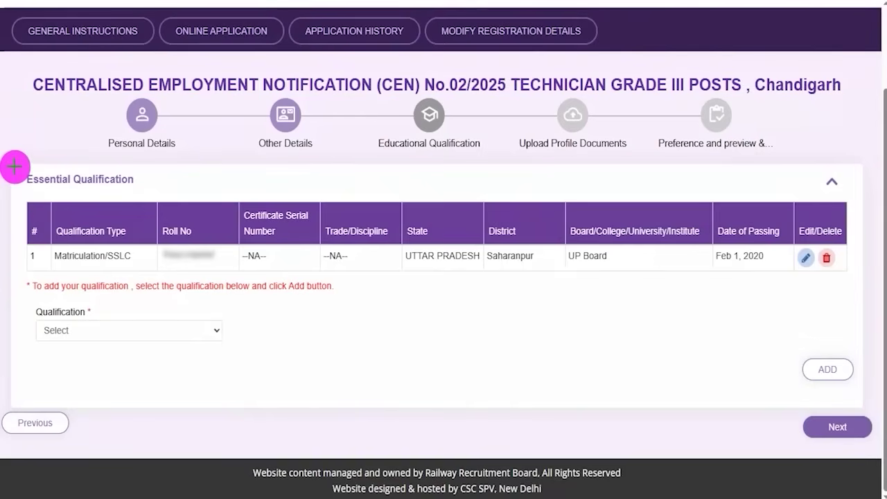
- Read the Technician Grade I Signal prescribed qualifications in CEN_02_Technician_PDF.pdf, covering the B.Sc., three-year diploma and engineering degree options and their streams
drag(32, 169, 167, 194)
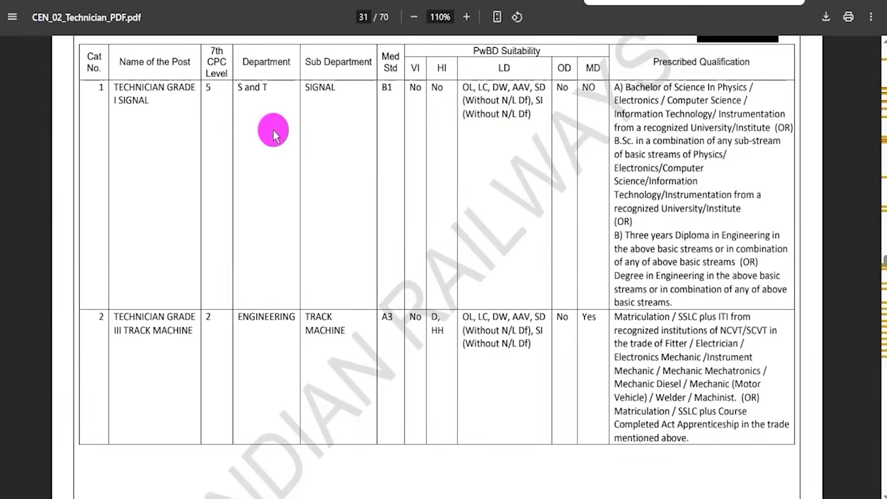
drag(117, 88, 151, 95)
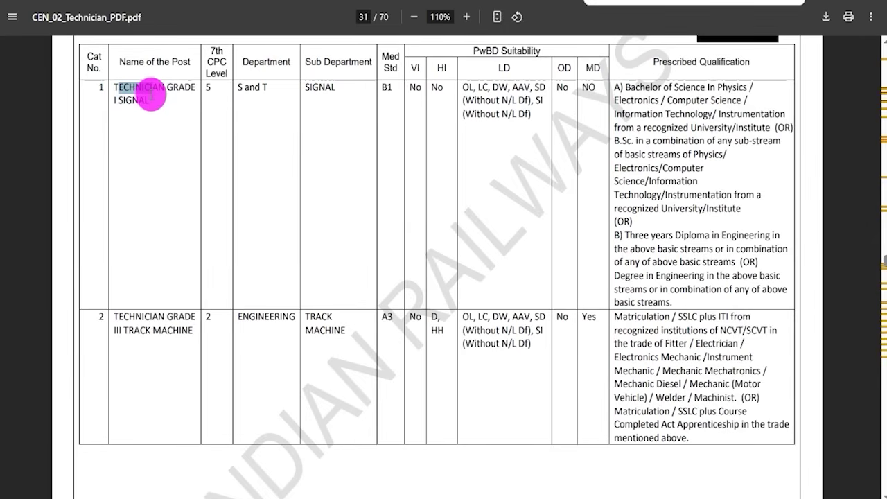
click(662, 99)
drag(625, 90, 695, 84)
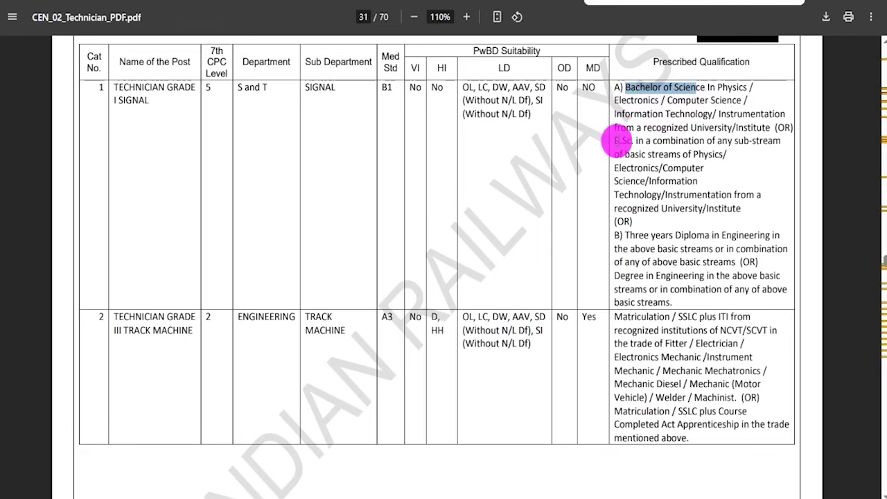
drag(615, 142, 649, 141)
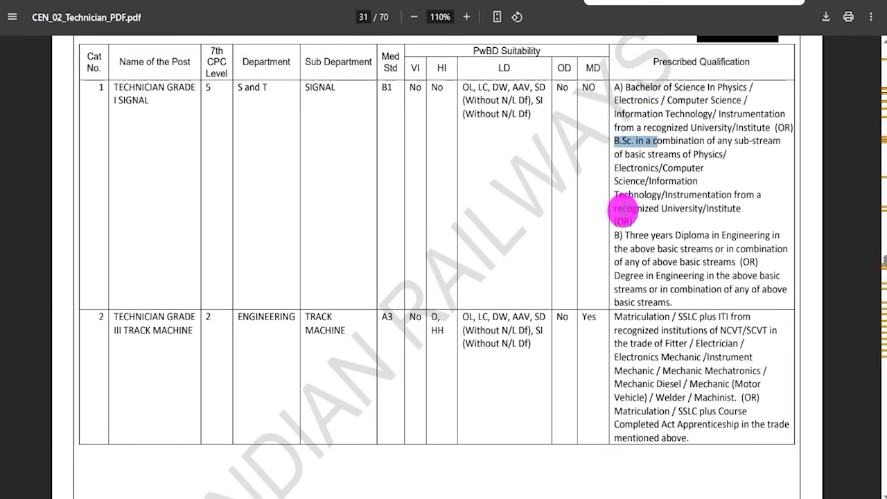
click(636, 237)
drag(625, 236, 728, 241)
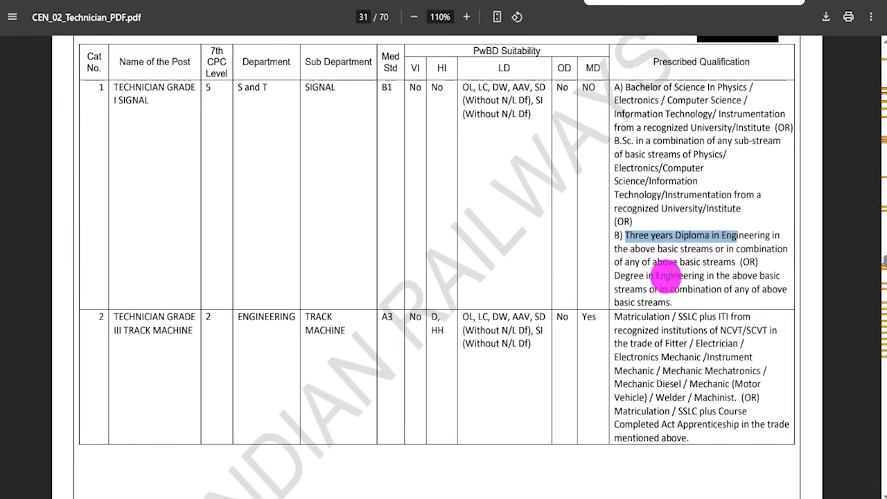
drag(615, 276, 689, 277)
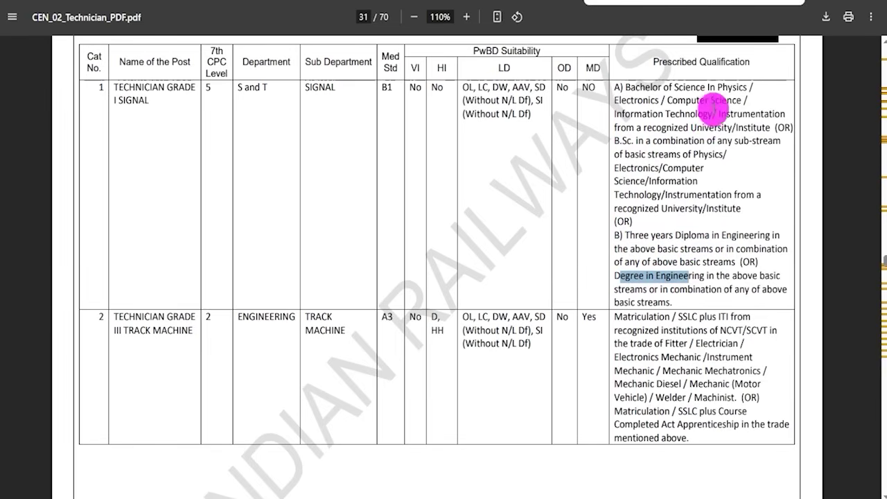
drag(717, 87, 693, 106)
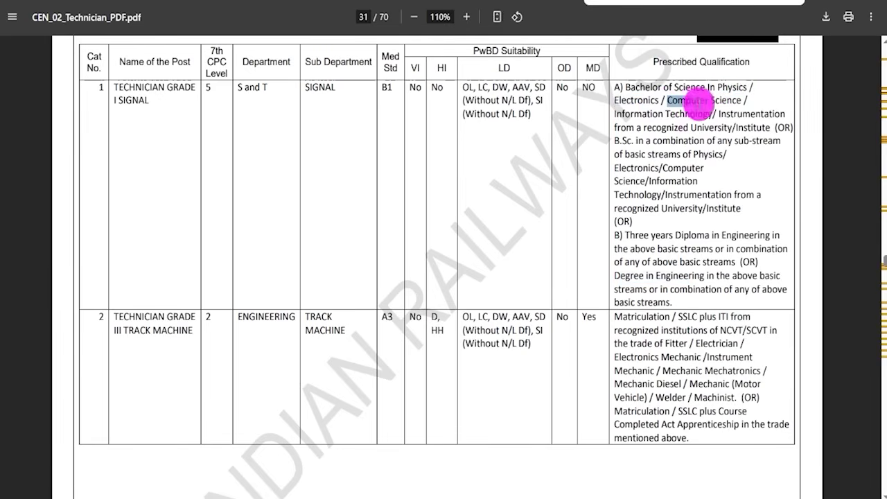
drag(616, 114, 768, 114)
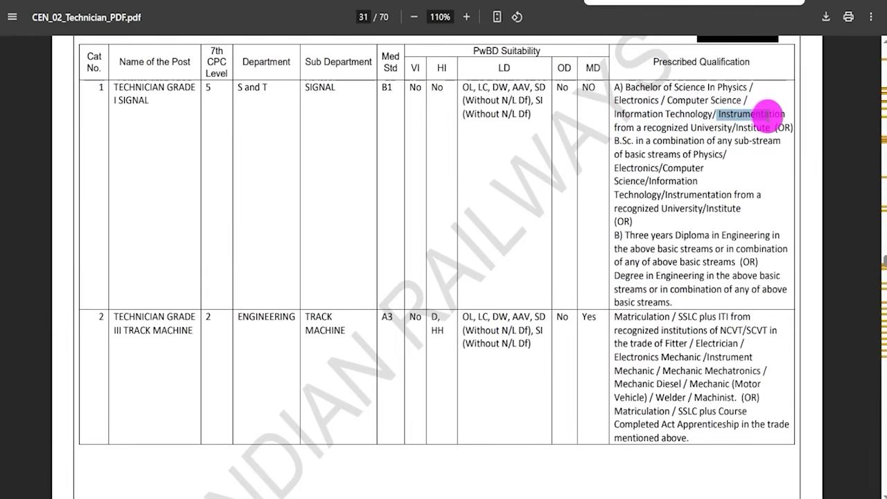
drag(662, 128, 686, 130)
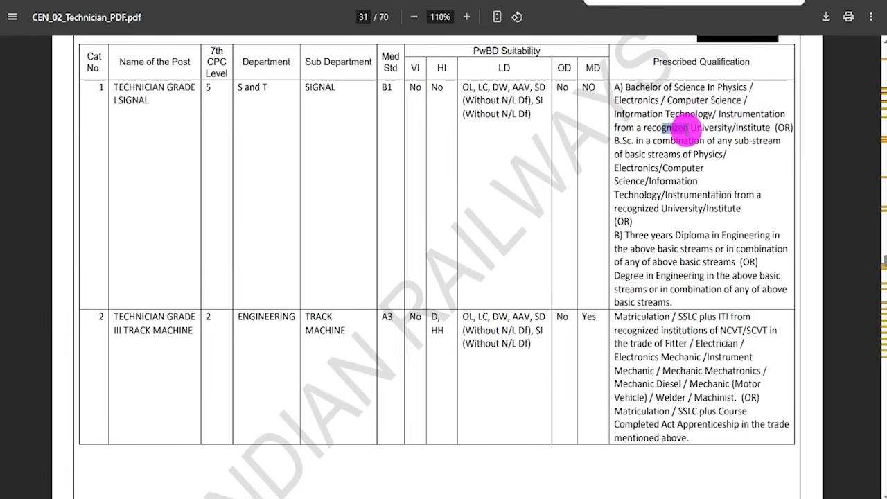
- Read the Technician Grade III Track Machine prescribed qualification, covering Matriculation / SSLC plus ITI, the listed trades and the Act Apprenticeship alternative
drag(118, 321, 175, 337)
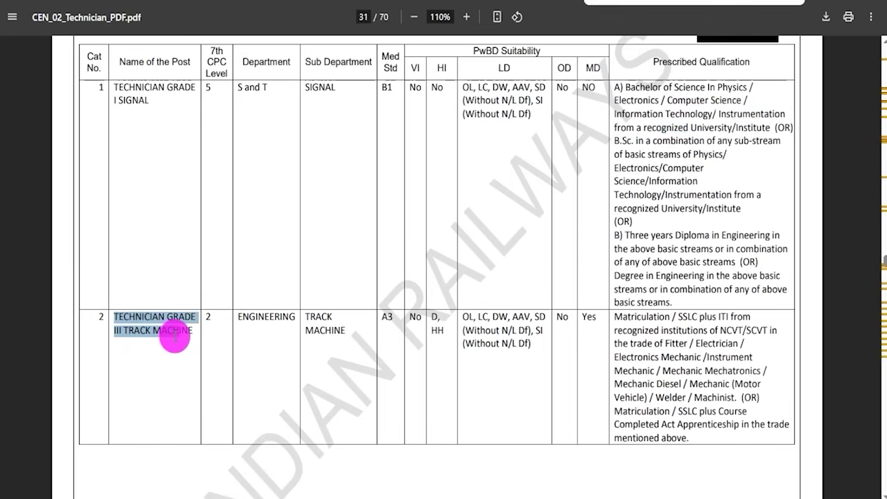
drag(631, 317, 700, 318)
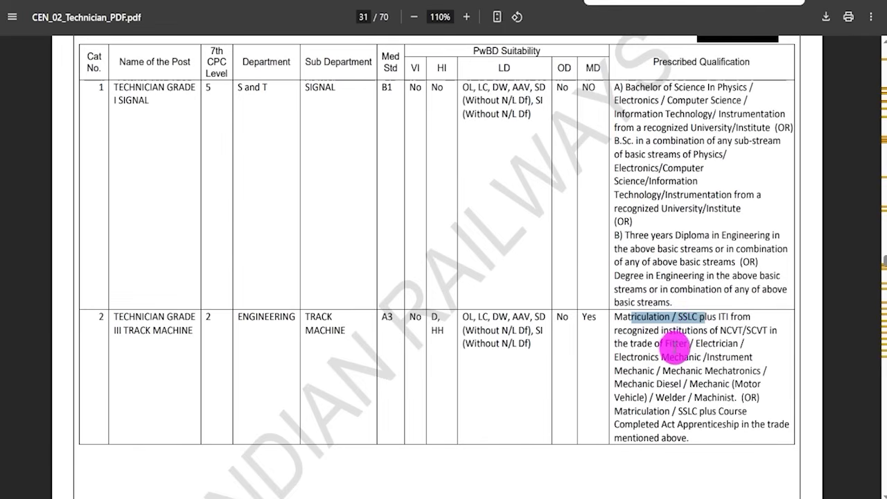
click(669, 344)
drag(625, 357, 684, 389)
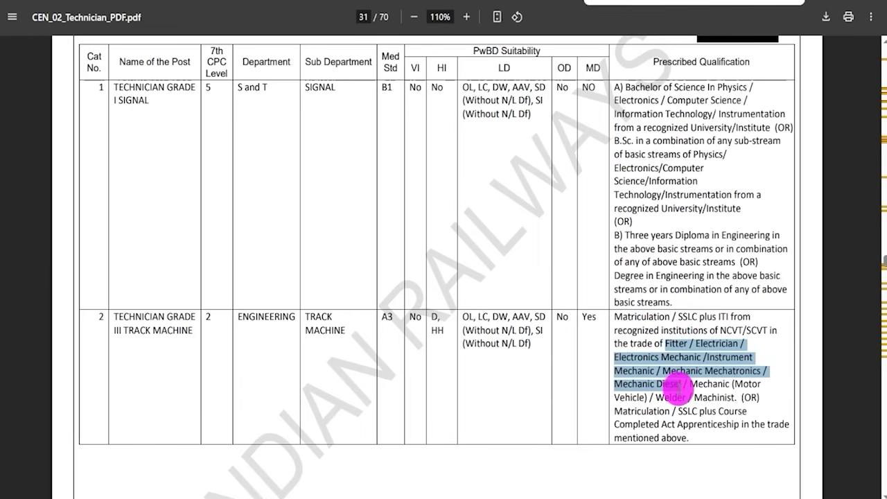
drag(677, 388, 724, 395)
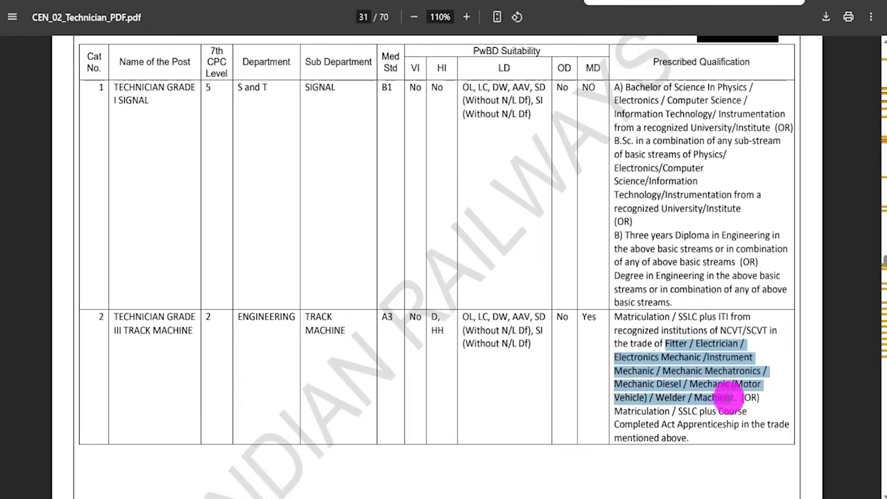
click(691, 423)
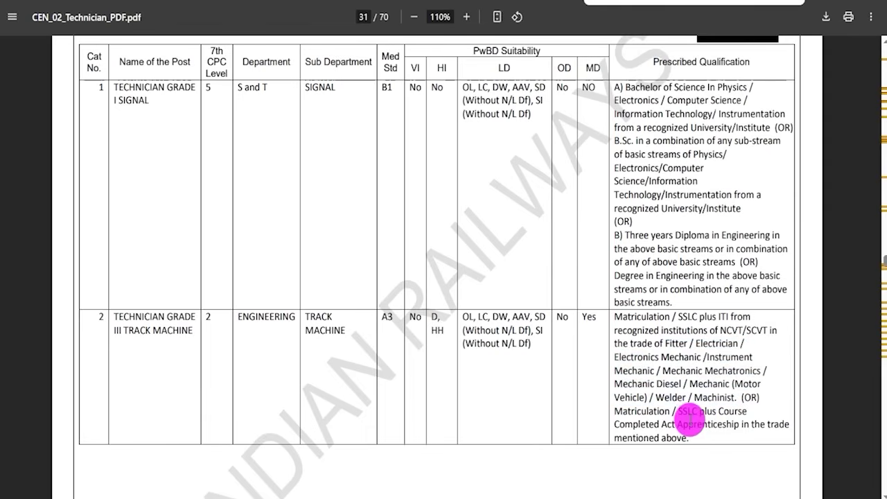
drag(661, 425, 735, 429)
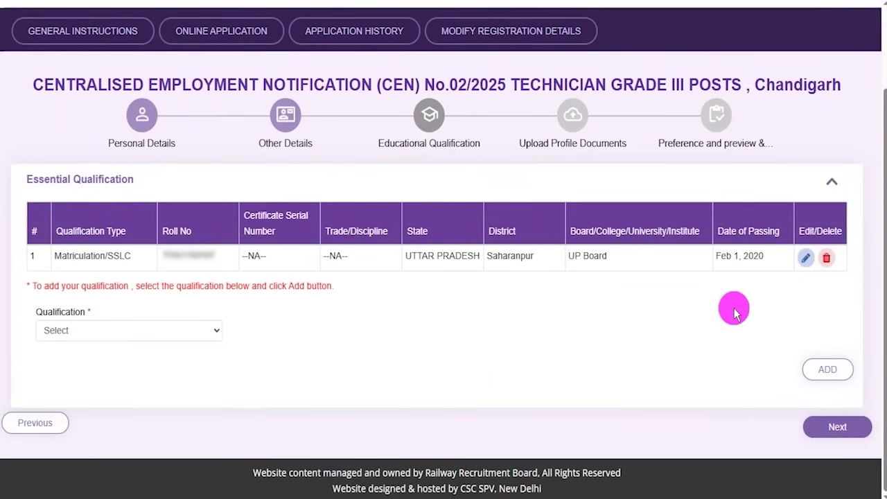
- Open the Matriculation/SSLC entry for editing and check its State, District, Board, Date of Passing and Roll No fields
click(803, 261)
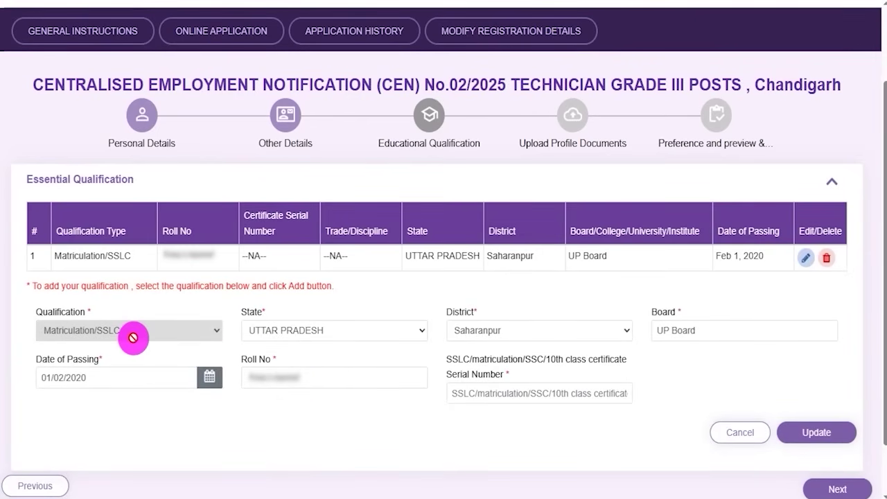
click(305, 331)
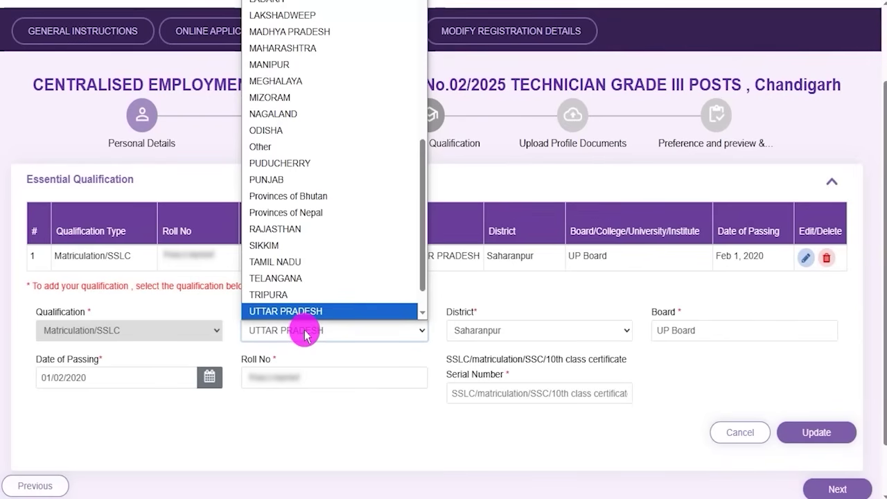
click(305, 331)
click(490, 336)
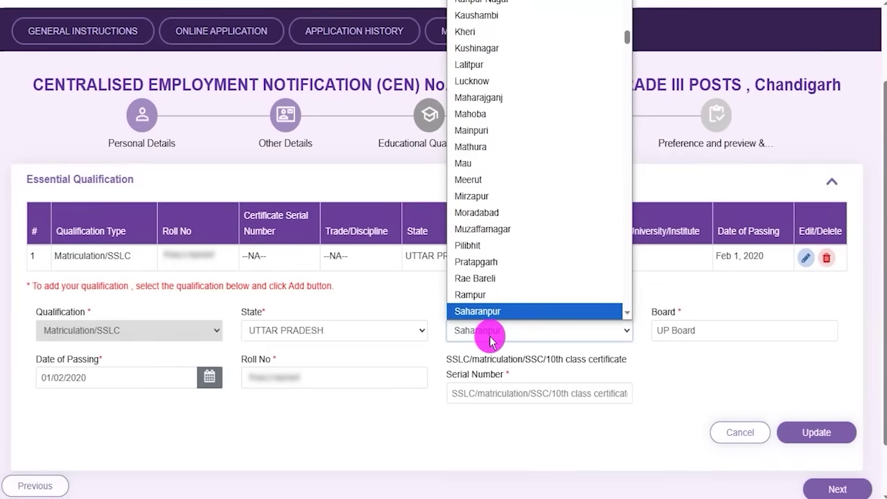
click(489, 338)
click(671, 330)
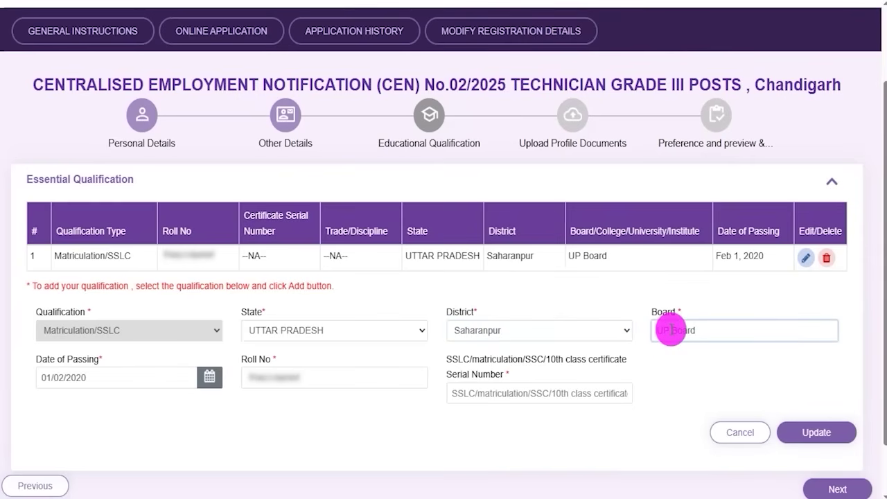
click(116, 381)
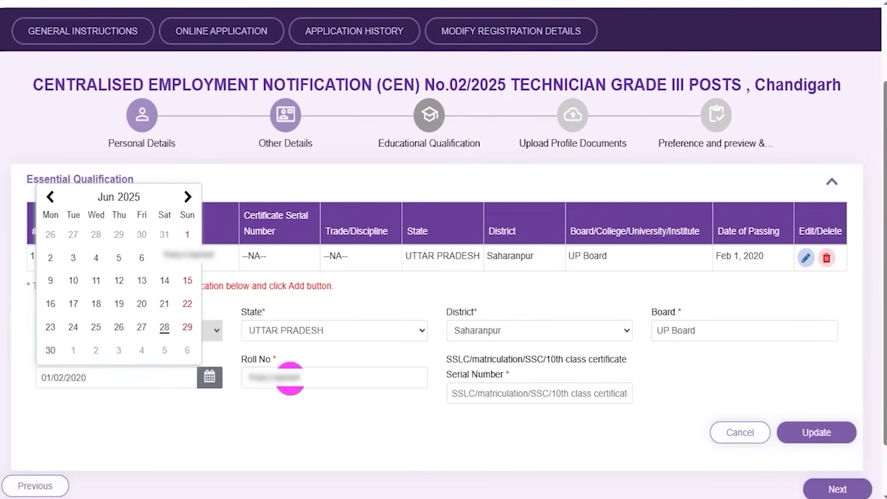
click(289, 381)
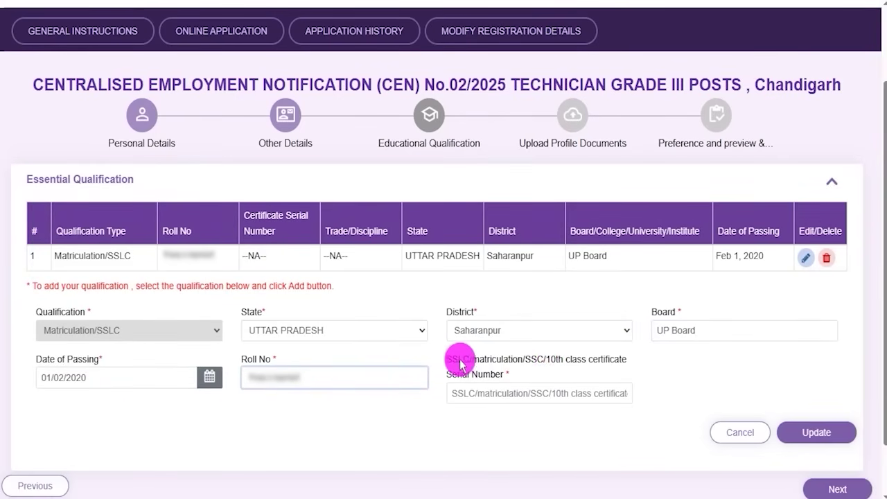
- Enter the 10th class certificate serial number and update the Matriculation/SSLC entry
drag(452, 359, 590, 356)
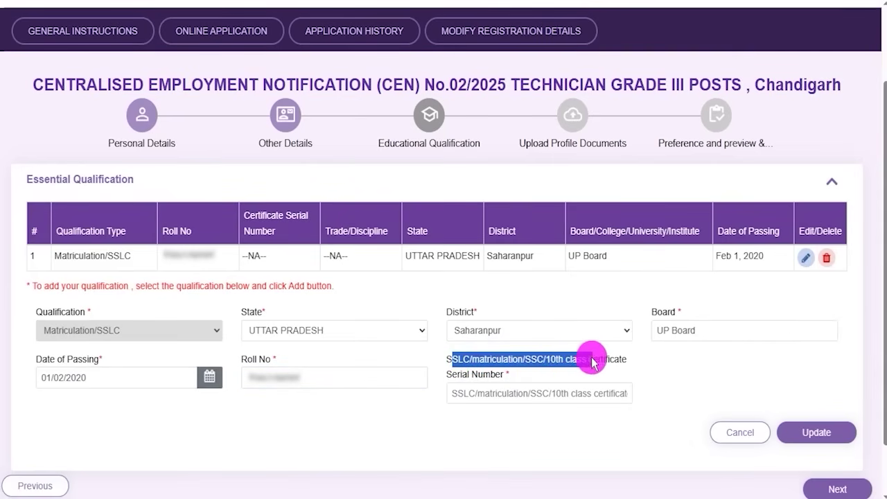
click(550, 393)
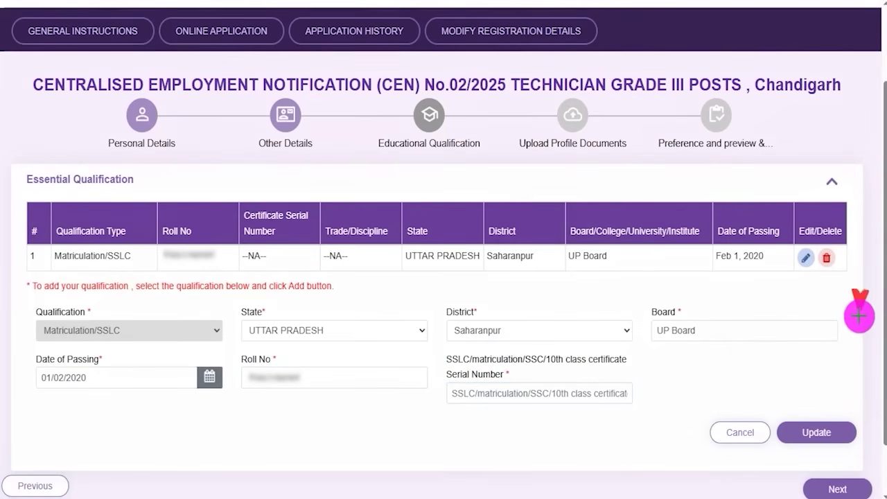
click(837, 428)
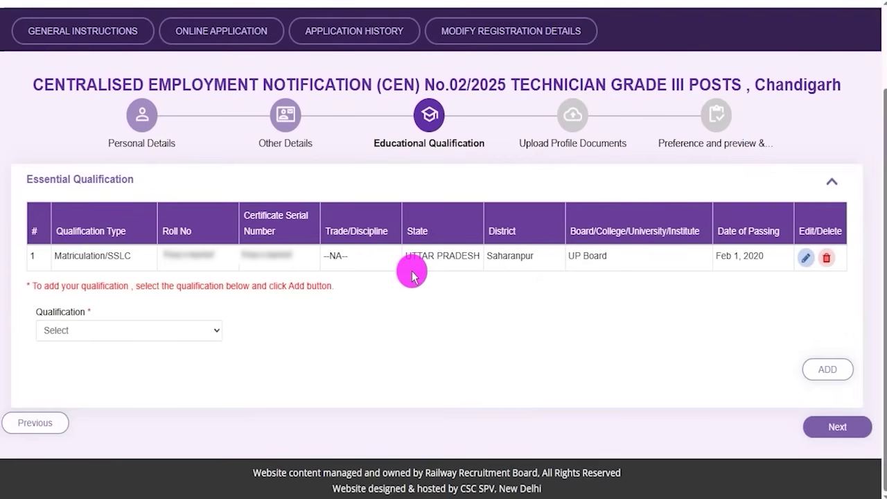
- Choose 10+2 as the qualification to add and check the available Discipline/Subject options
click(113, 333)
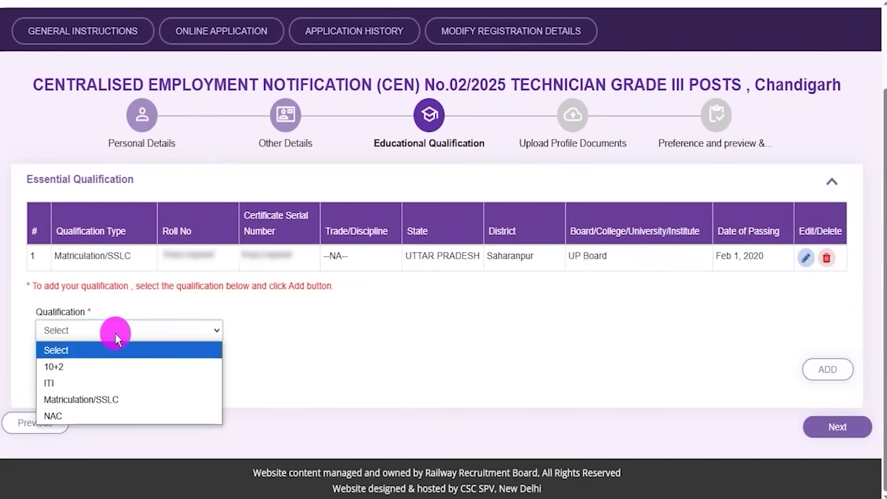
click(82, 368)
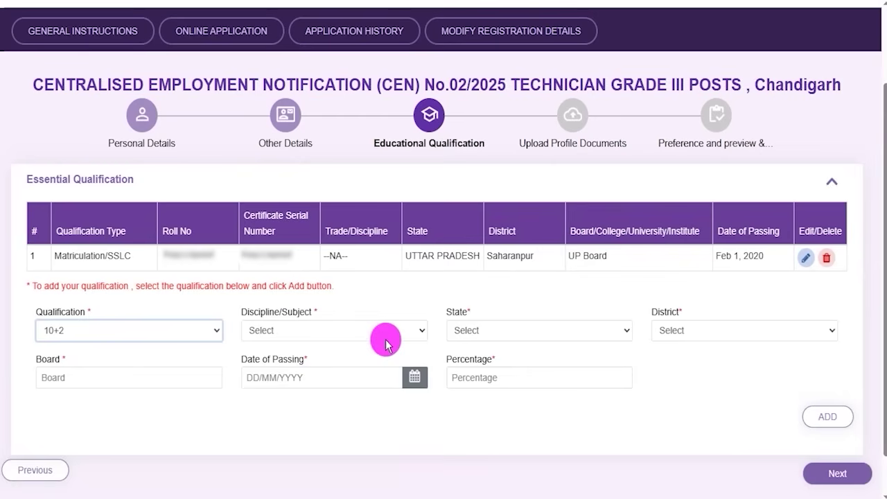
click(320, 335)
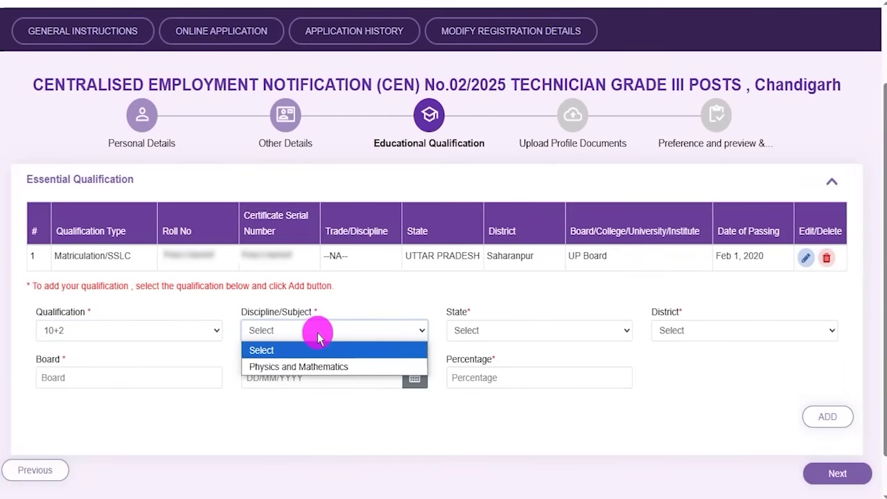
click(318, 335)
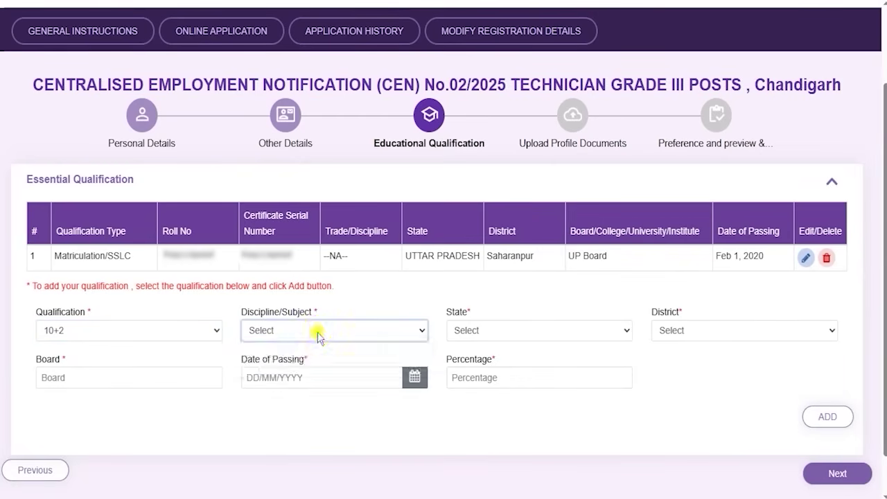
- Review the 10+2 entry's State, District, Board, Date of Passing and Percentage fields and its add option without entering values
click(531, 338)
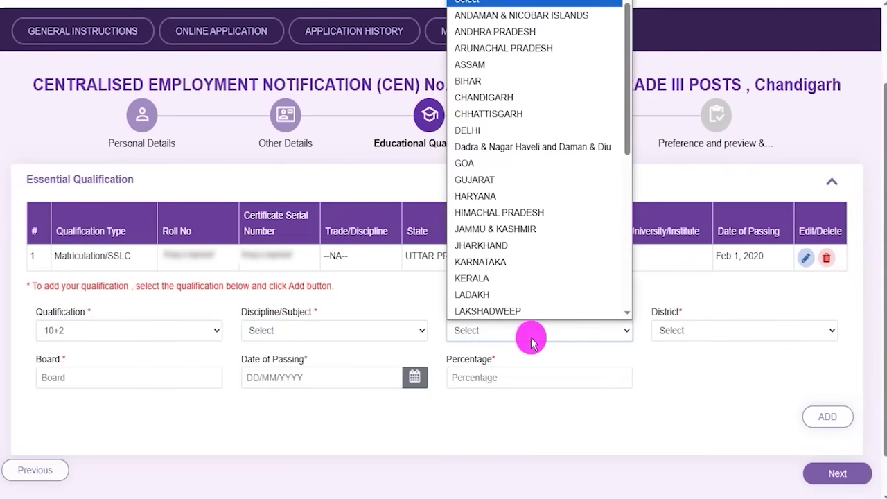
click(531, 338)
click(672, 335)
click(675, 334)
click(82, 375)
click(317, 379)
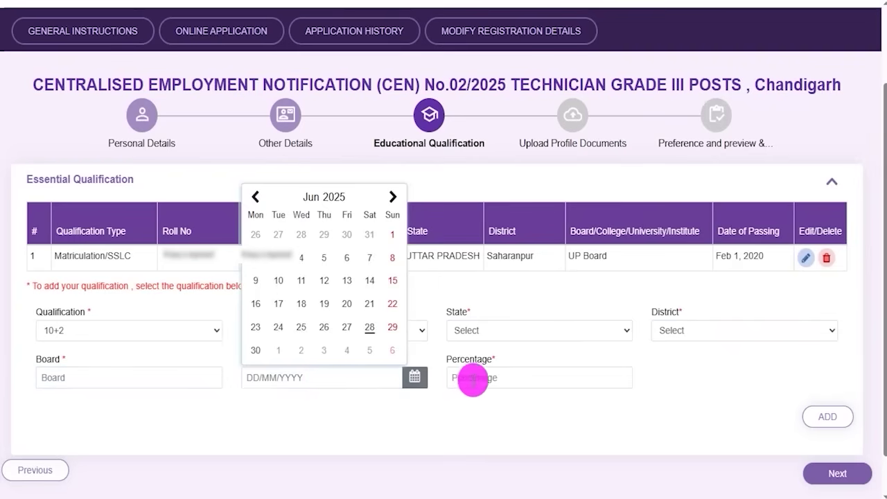
click(473, 379)
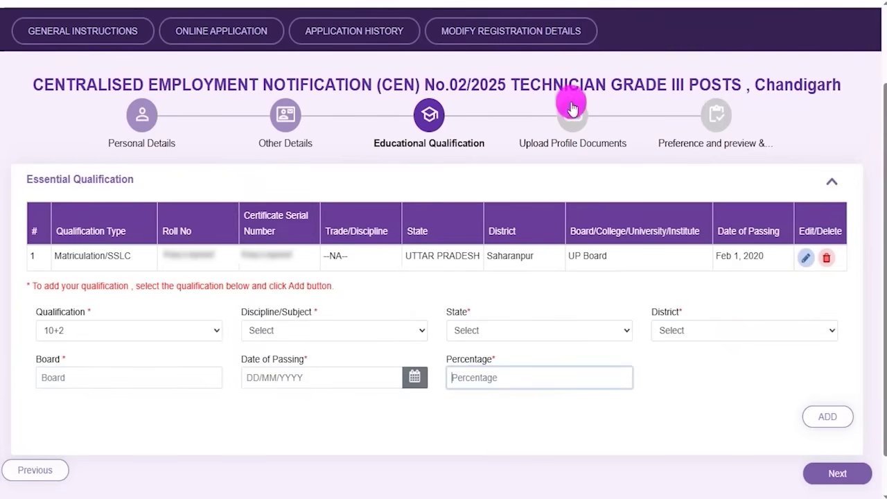
click(766, 372)
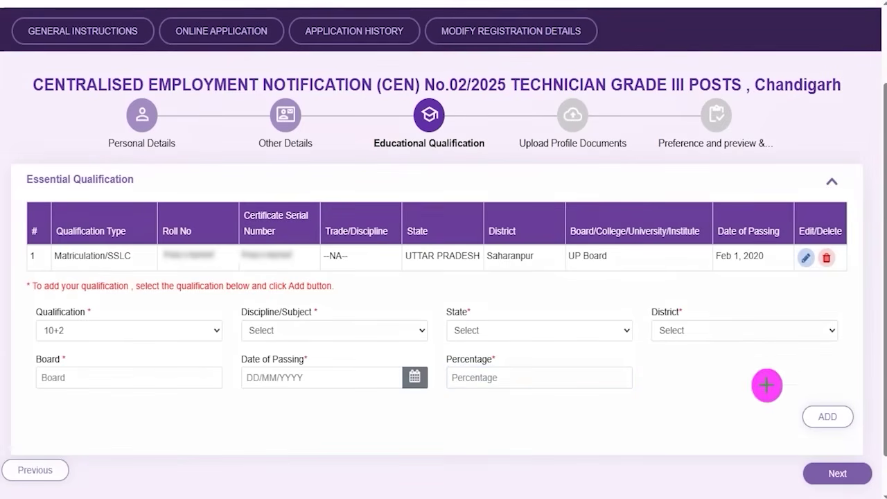
drag(684, 358, 793, 408)
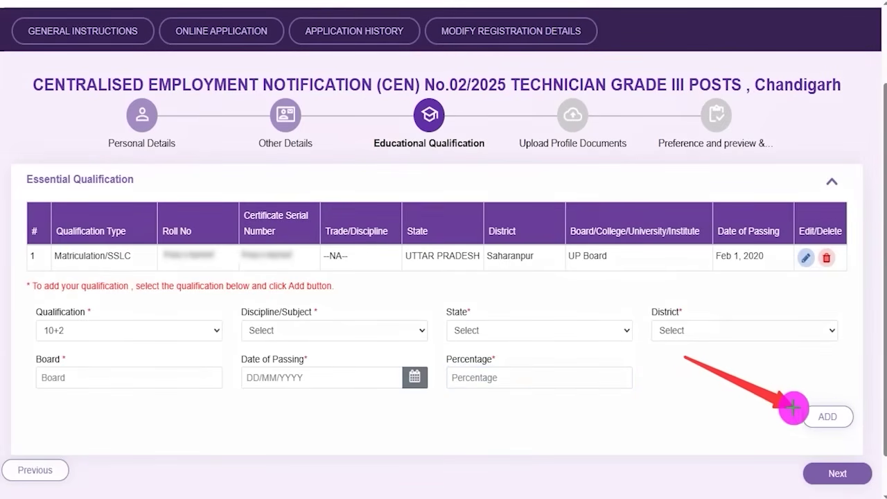
click(804, 412)
- Choose ITI as the qualification to add and set its trade to Fitter
click(103, 331)
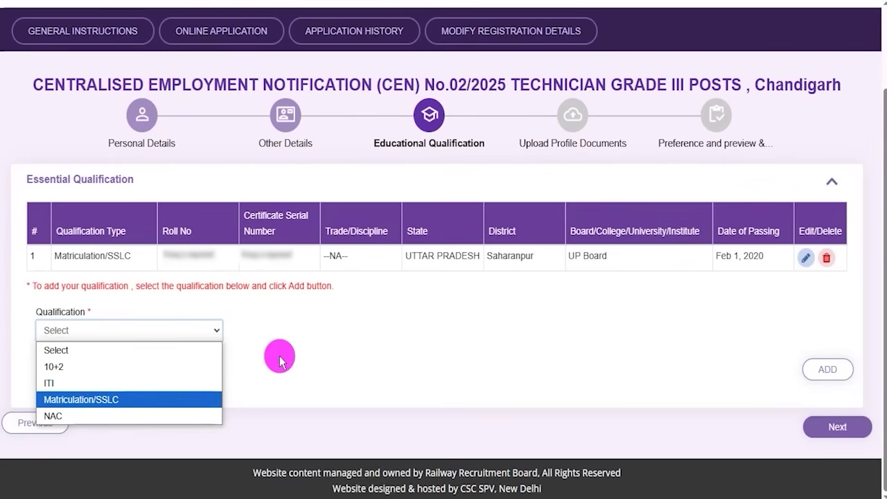
click(291, 332)
click(106, 332)
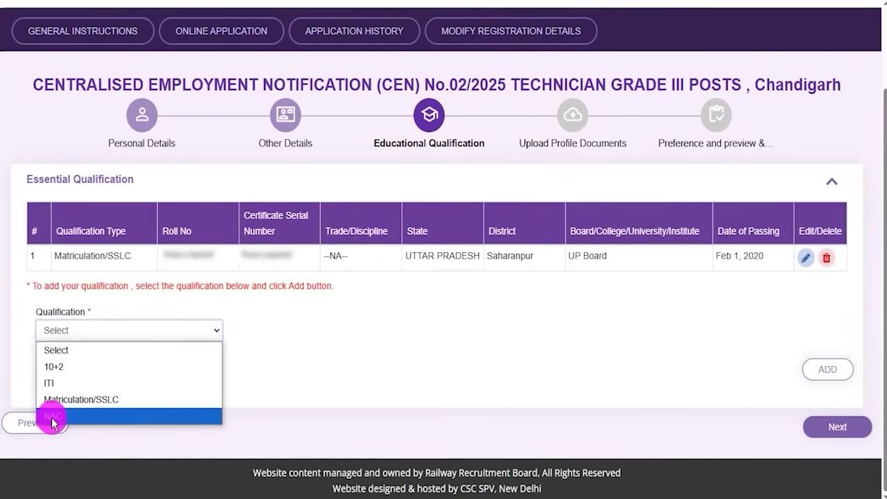
click(62, 383)
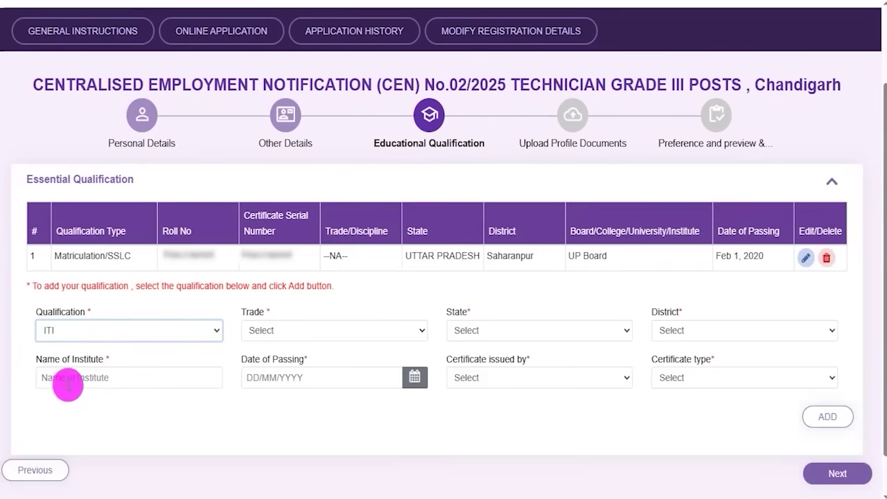
click(272, 337)
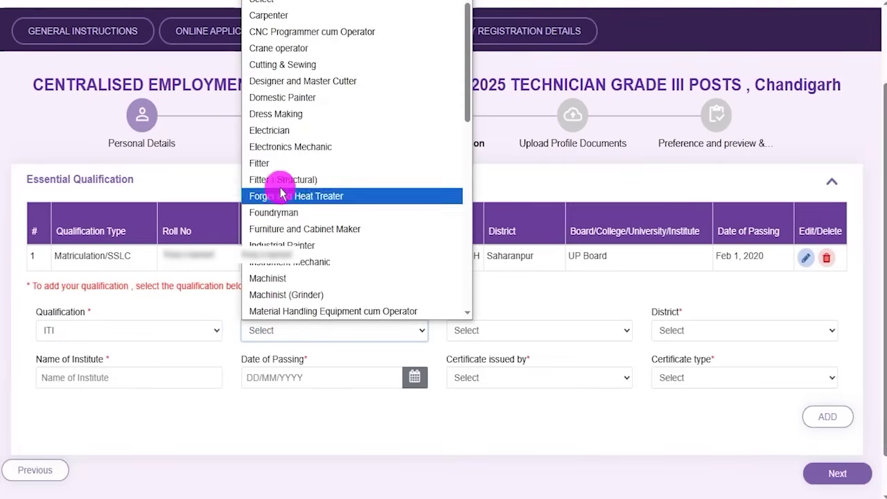
click(277, 165)
- Set the ITI entry's state to UTTAR PRADESH and check the available districts
click(472, 334)
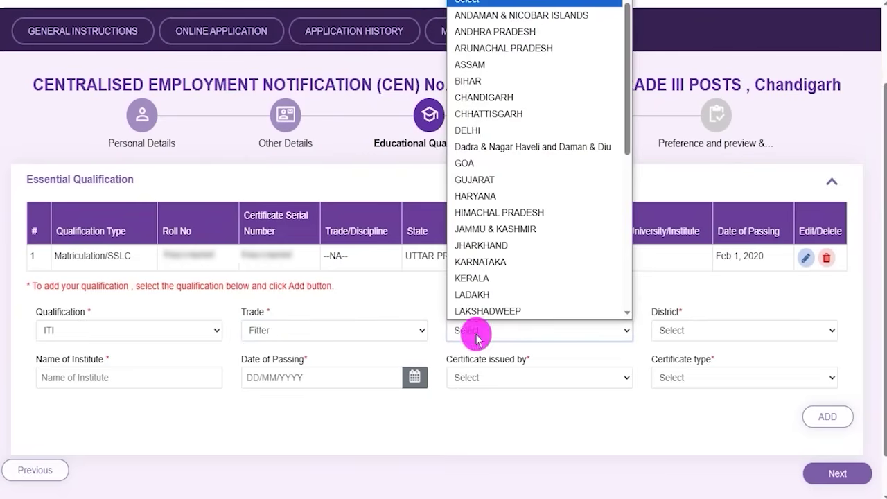
scroll(485, 264, down, 5)
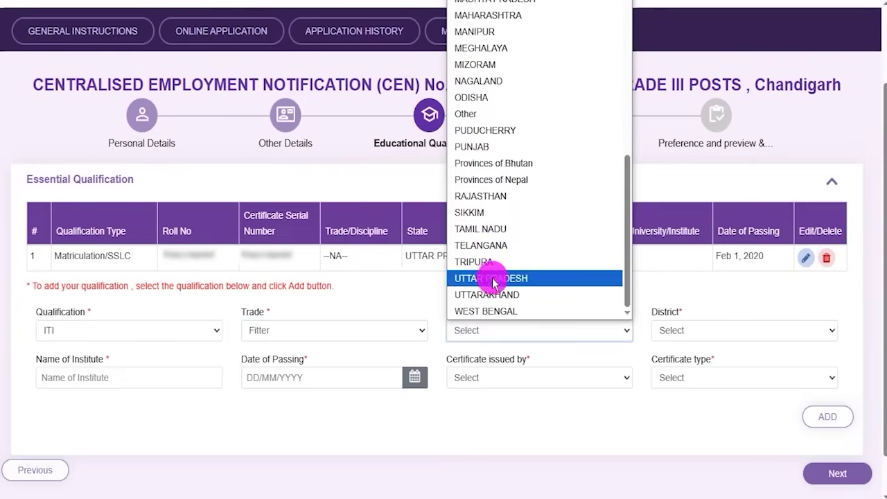
click(492, 278)
click(675, 331)
scroll(690, 248, down, 15)
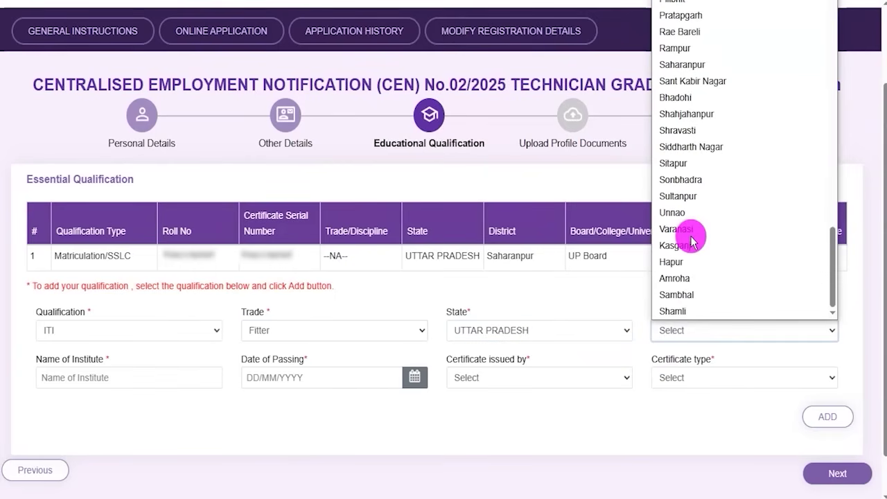
click(604, 291)
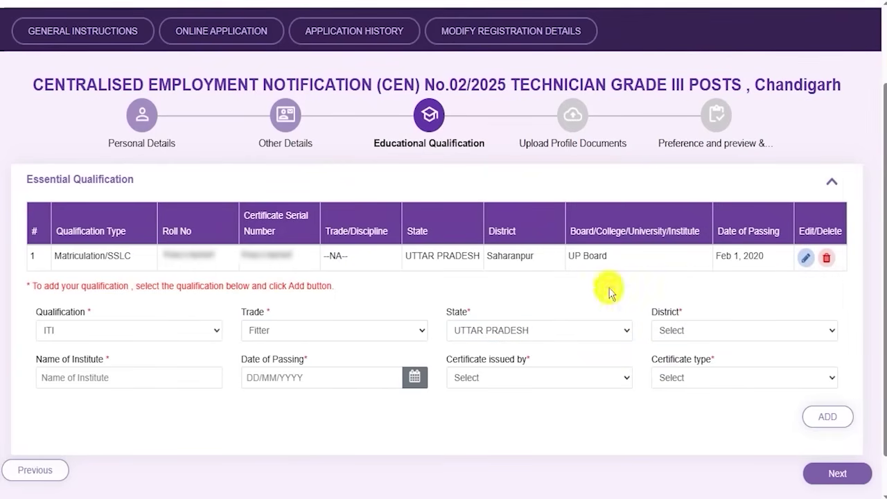
- Set the ITI certificate issuer to NCVT and the certificate type to National Trade certificate(NTC), leaving the institute name and passing date blank
click(105, 376)
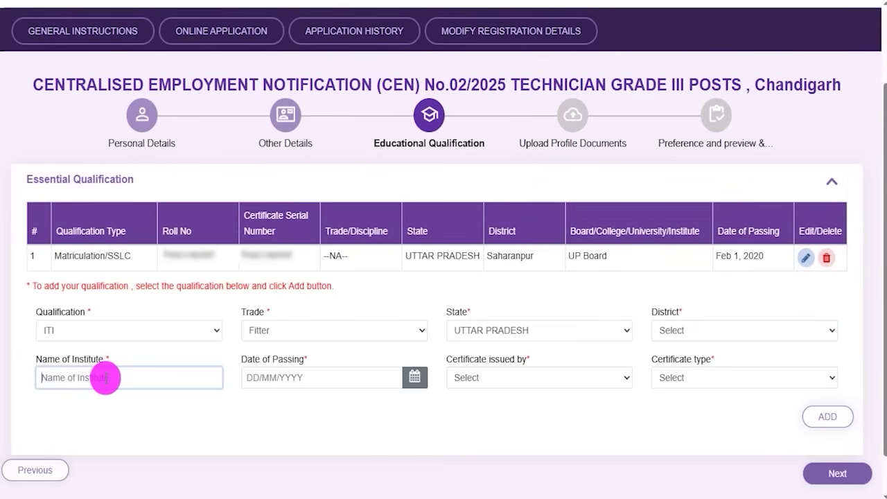
click(411, 379)
click(546, 379)
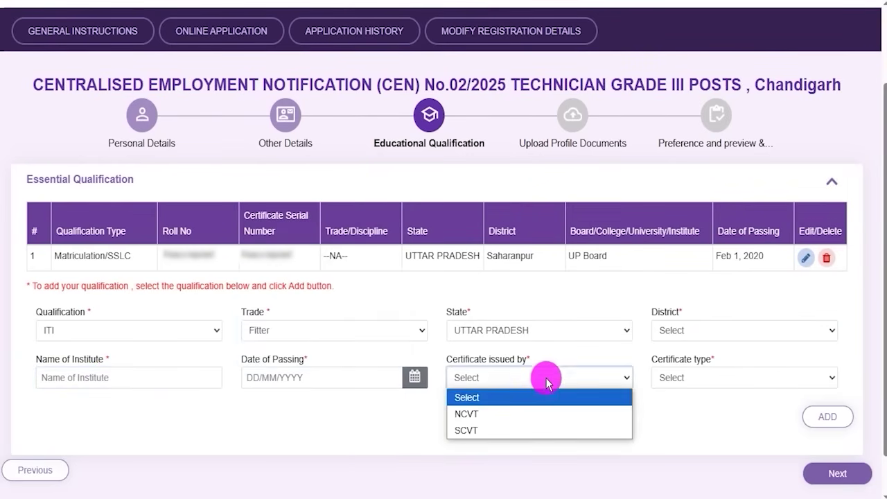
click(479, 415)
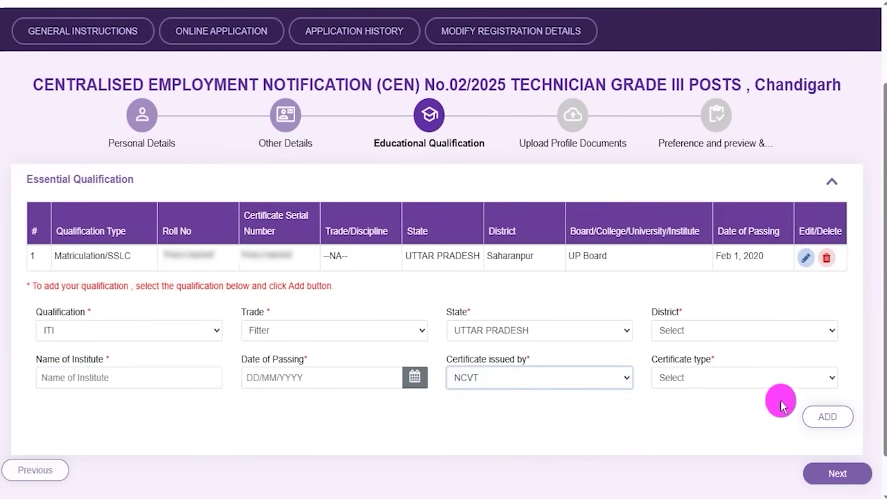
click(727, 381)
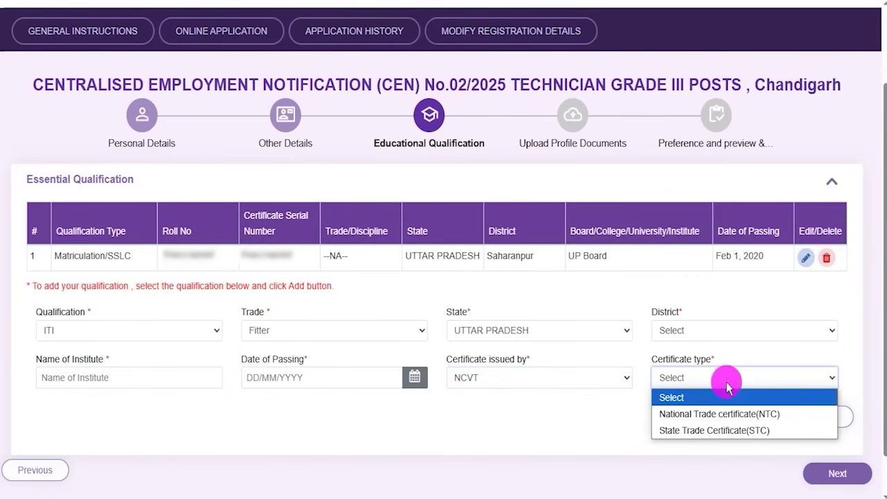
click(716, 415)
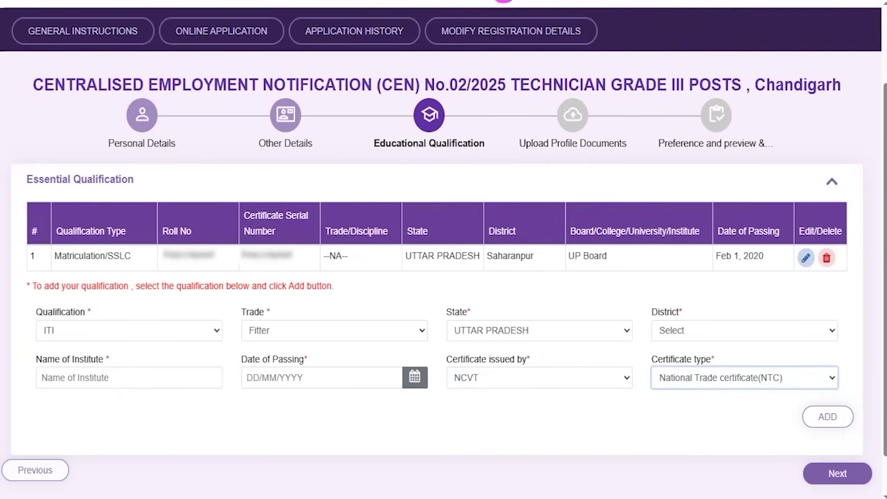
click(505, 2)
drag(600, 411, 788, 418)
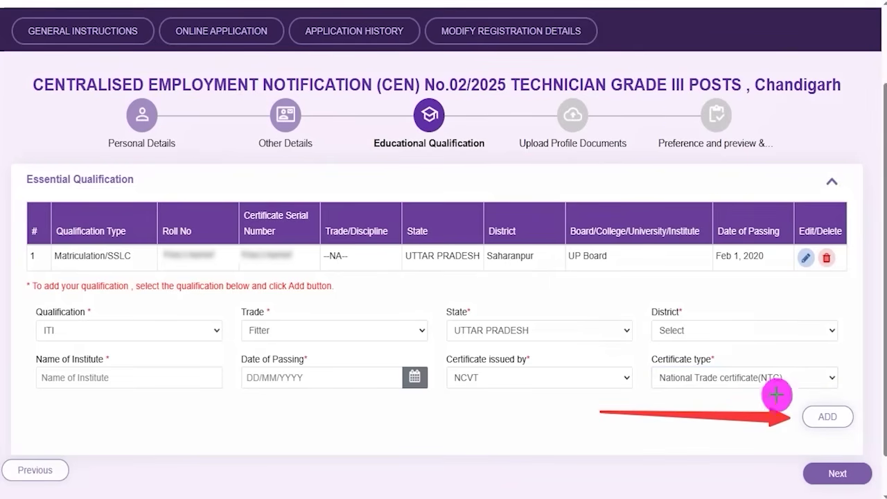
click(614, 1)
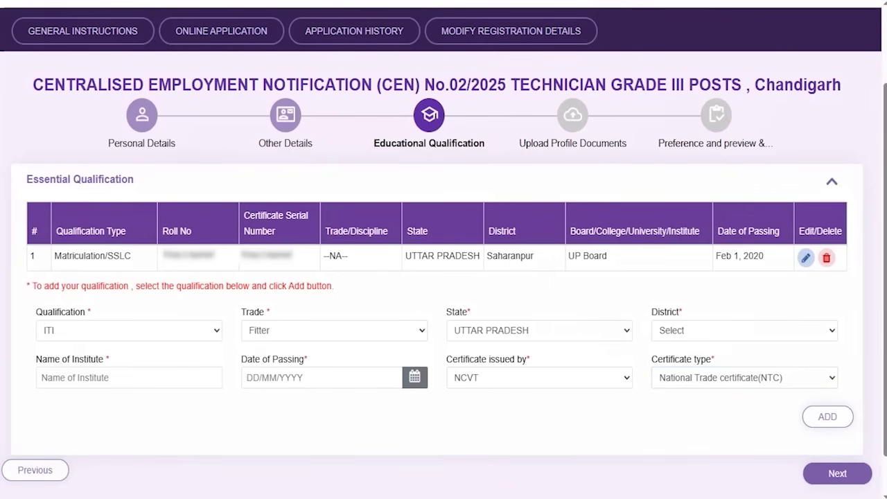
- Choose NAC as the qualification to add and check its Trade, State and District options
click(83, 331)
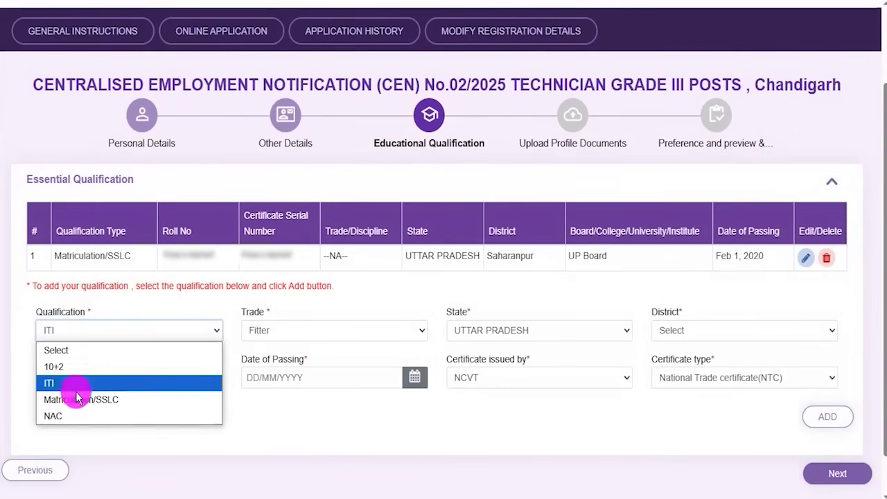
click(70, 416)
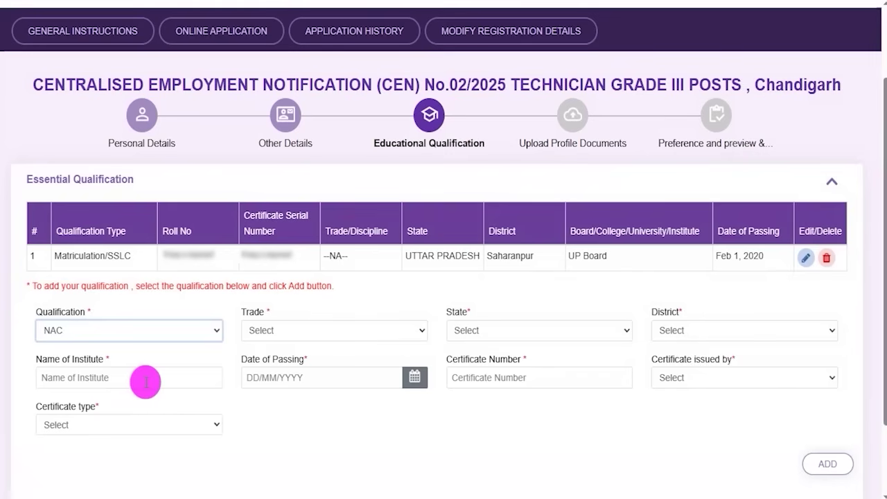
click(327, 331)
click(511, 332)
click(510, 331)
click(511, 331)
click(672, 333)
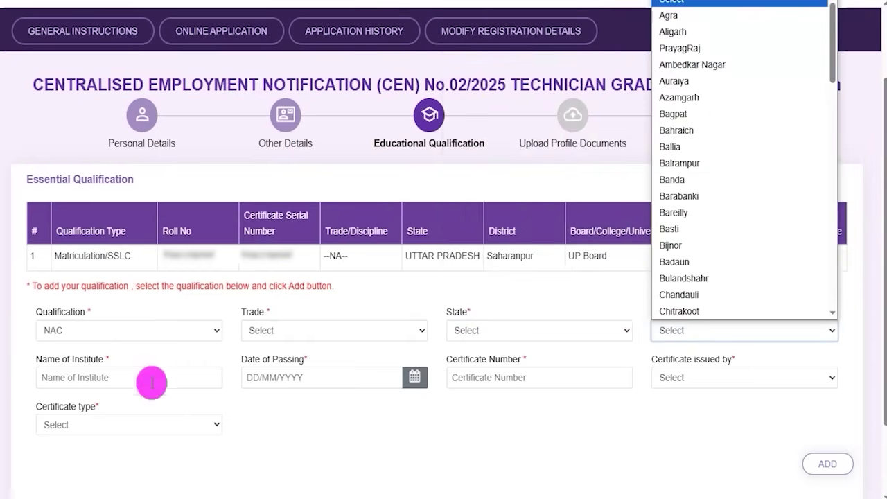
- Check the NAC entry's remaining fields and set its certificate issuer to NCVT without adding the entry
click(114, 377)
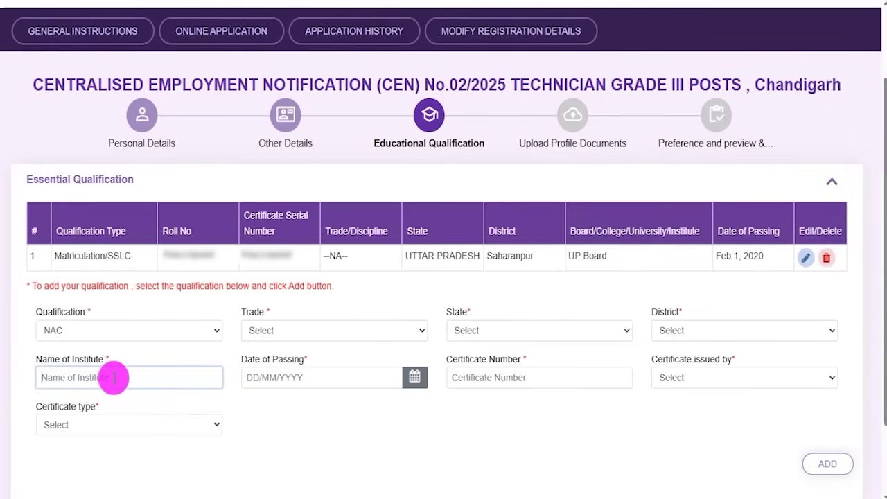
click(301, 377)
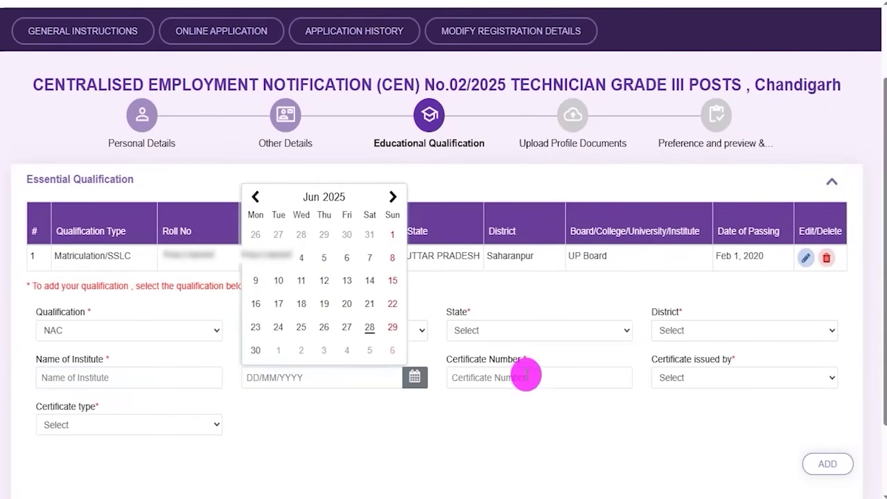
click(526, 376)
click(722, 379)
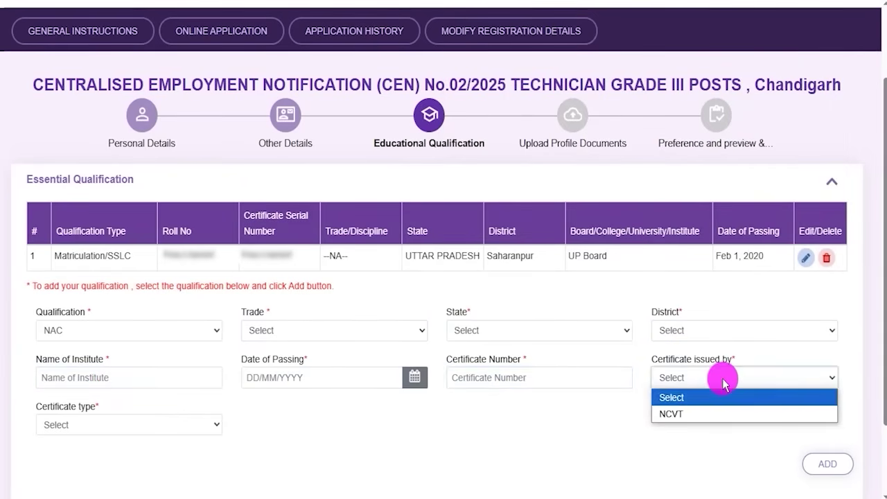
click(689, 416)
click(125, 424)
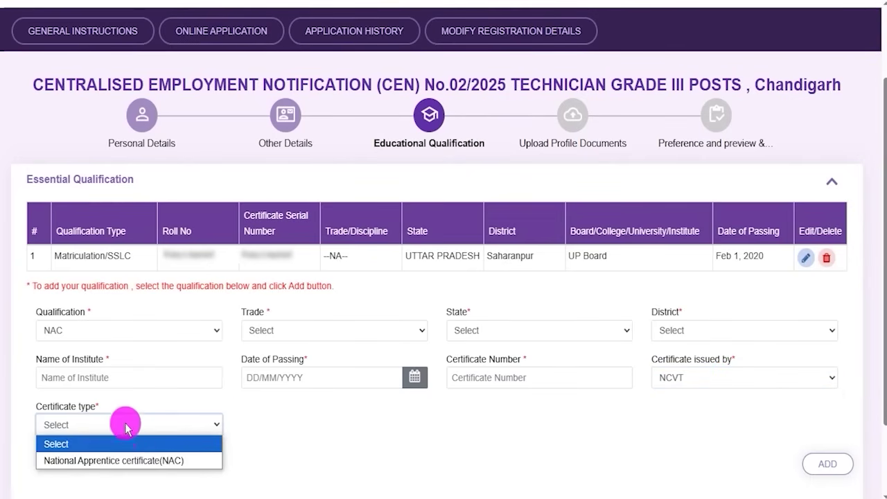
click(394, 459)
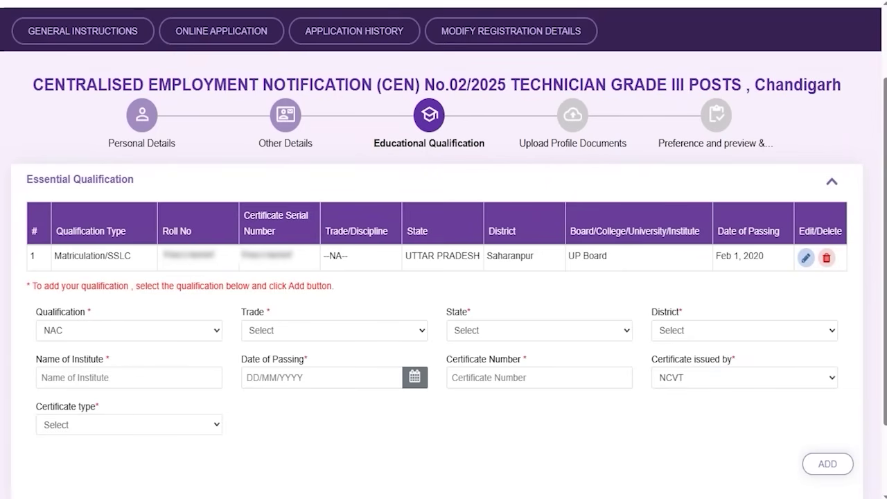
mouse_move(550, 470)
mouse_down()
mouse_move(748, 479)
mouse_move(774, 471)
mouse_up()
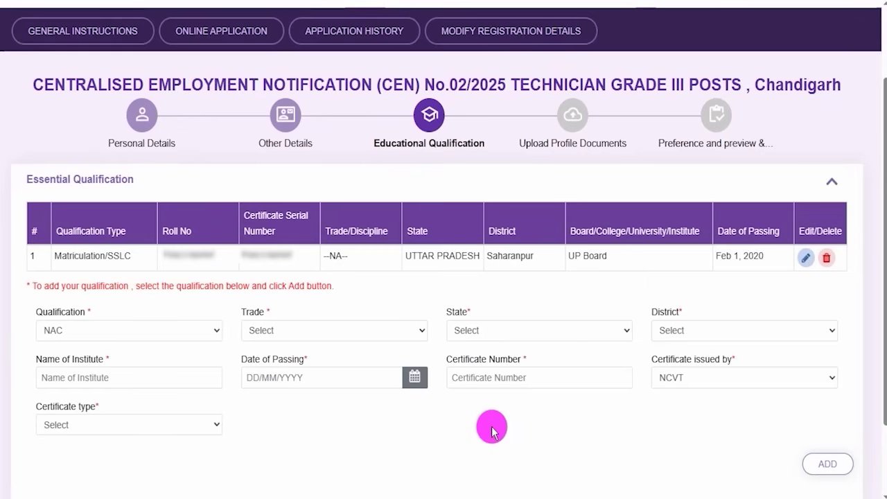
- Proceed to the Upload Profile Documents section and review its photo and signature upload options
scroll(491, 429, down, 2)
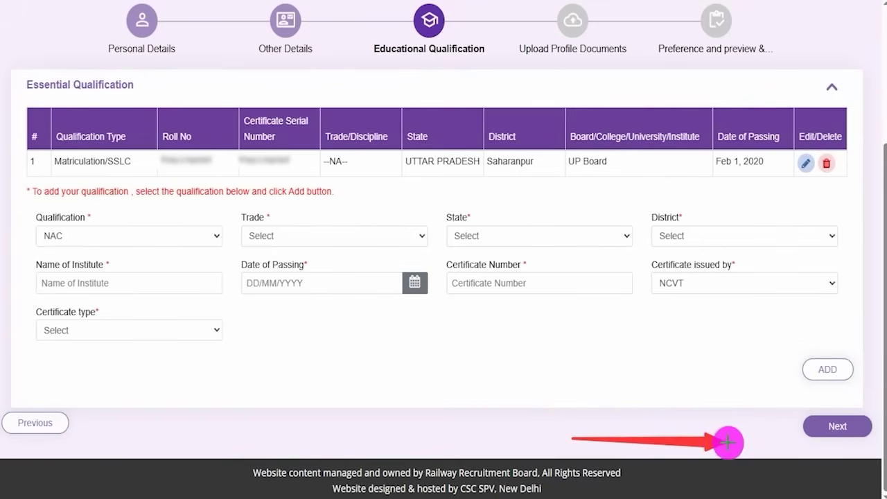
click(821, 427)
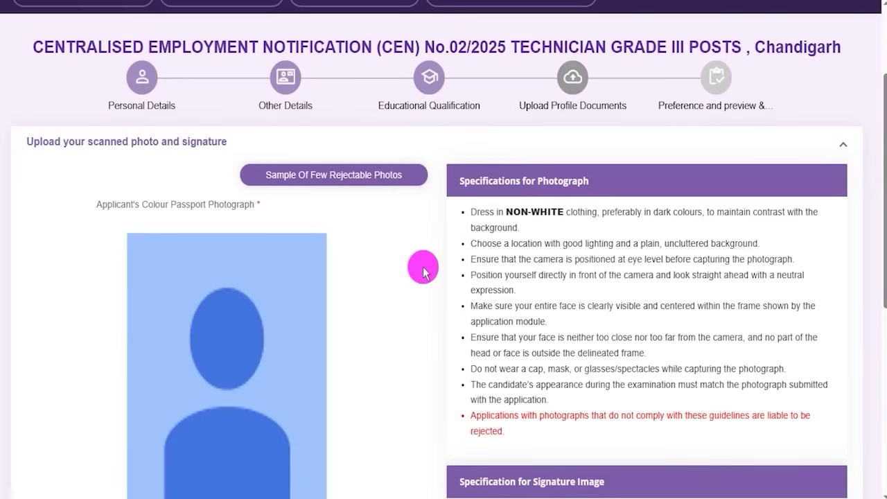
scroll(423, 270, down, 5)
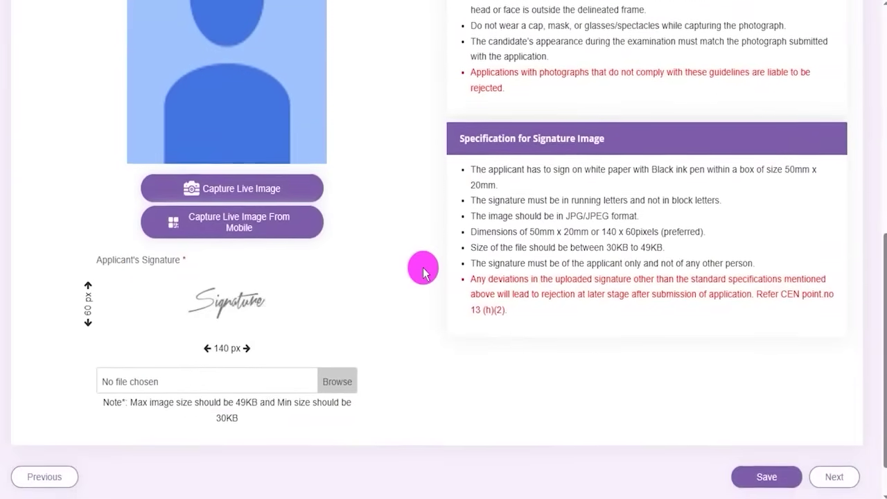
scroll(423, 270, up, 3)
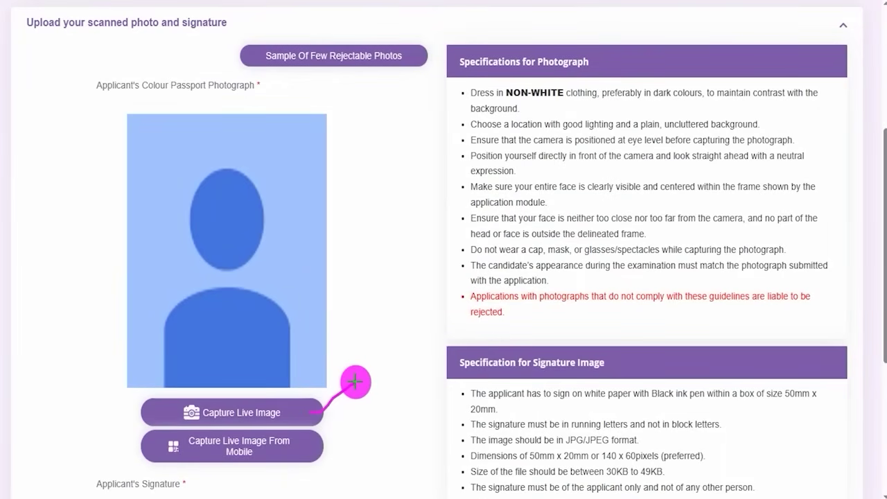
- Display the QR code for capturing the live image from a mobile, and close it
drag(307, 457, 356, 423)
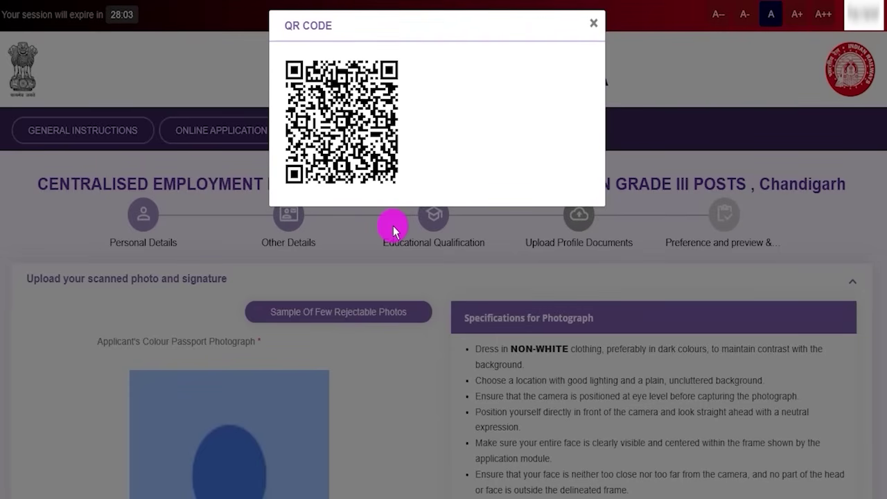
click(392, 230)
- Read the photograph specifications on clothing, background, camera position, and wearing a cap, mask or glasses
scroll(444, 173, down, 4)
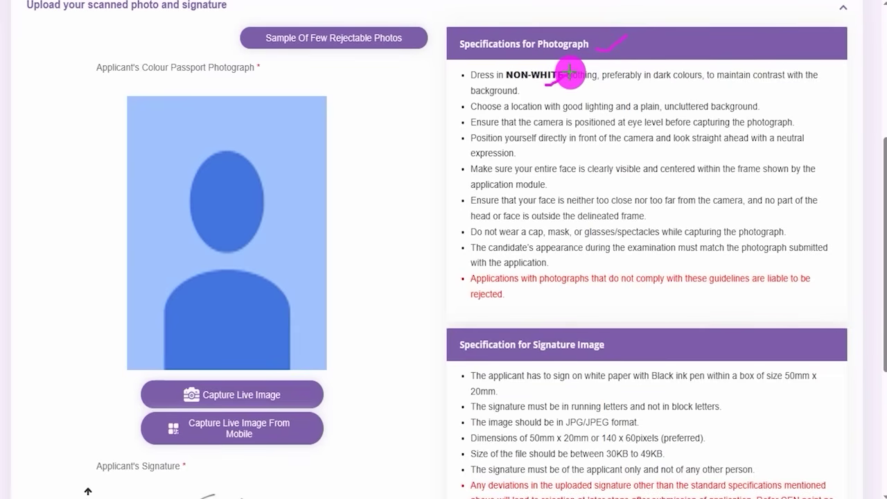
drag(762, 108, 790, 93)
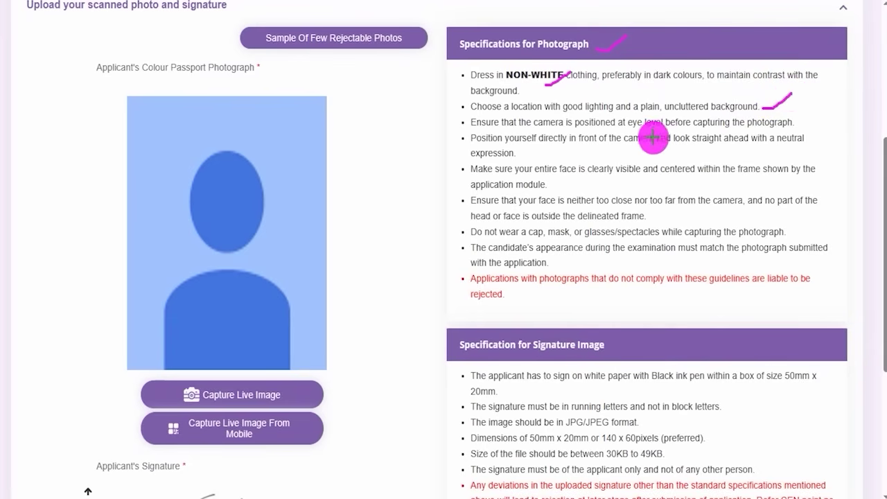
drag(538, 150, 569, 139)
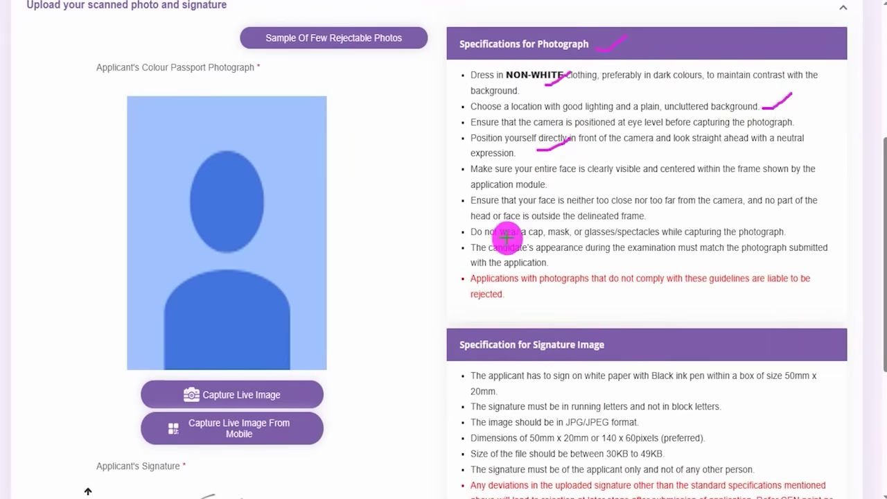
drag(502, 239, 564, 239)
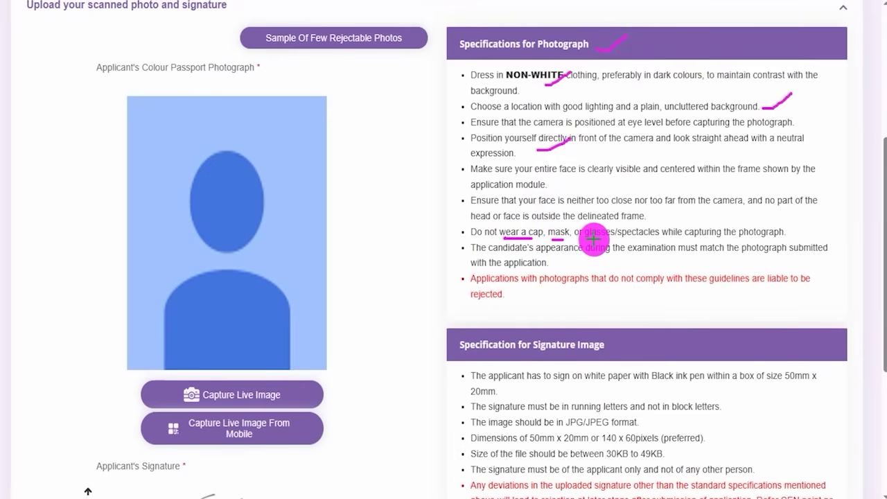
drag(593, 239, 636, 239)
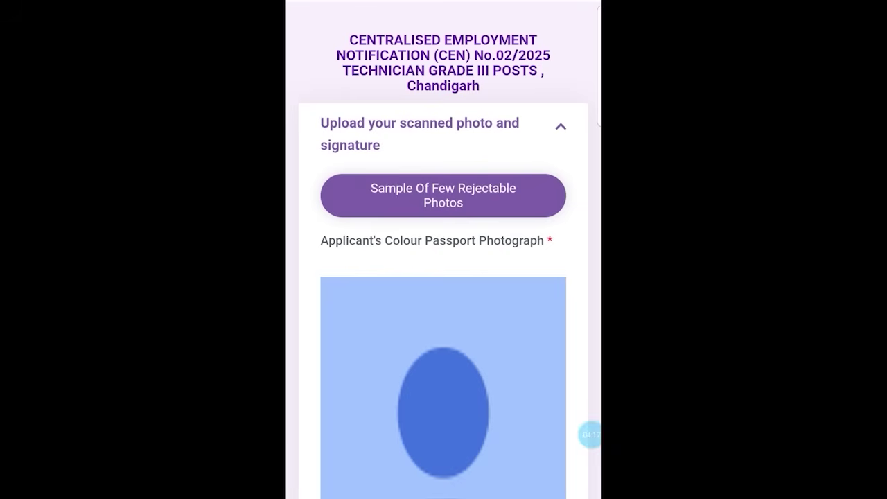
- Review the mobile live image capture option and the signature specifications on paper, ink, file format, dimensions and file size
scroll(444, 250, down, 5)
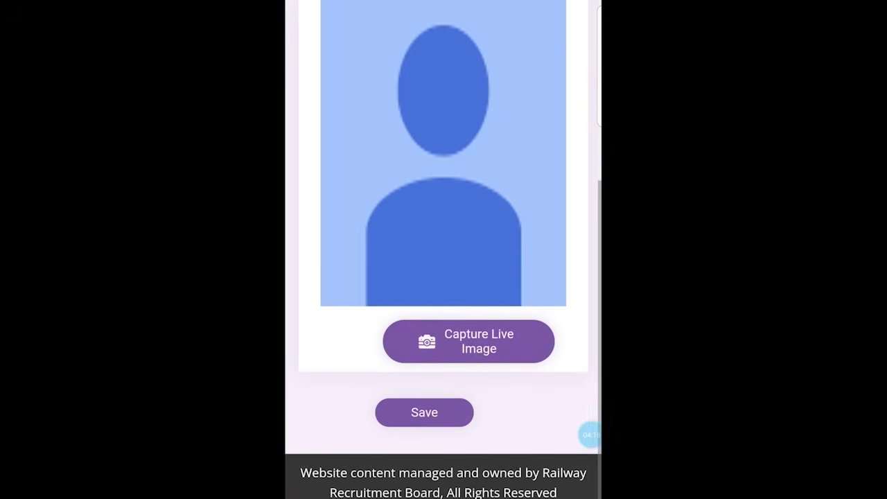
scroll(444, 249, down, 1)
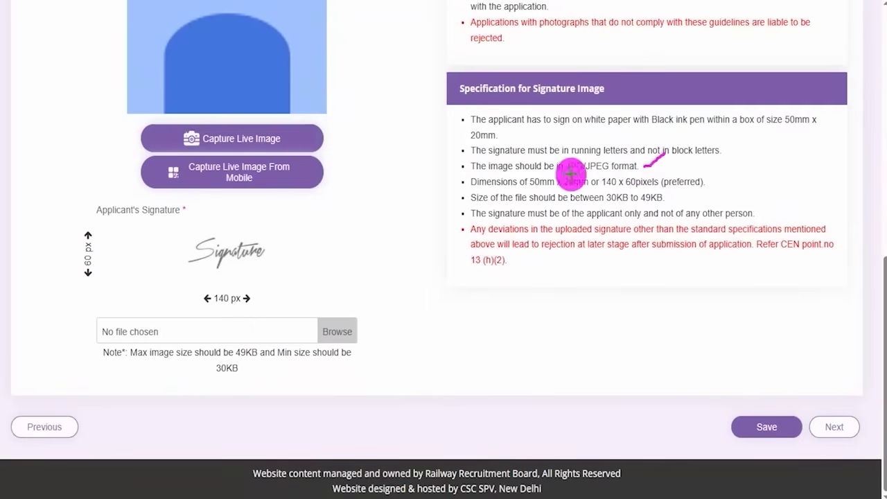
drag(271, 303, 305, 286)
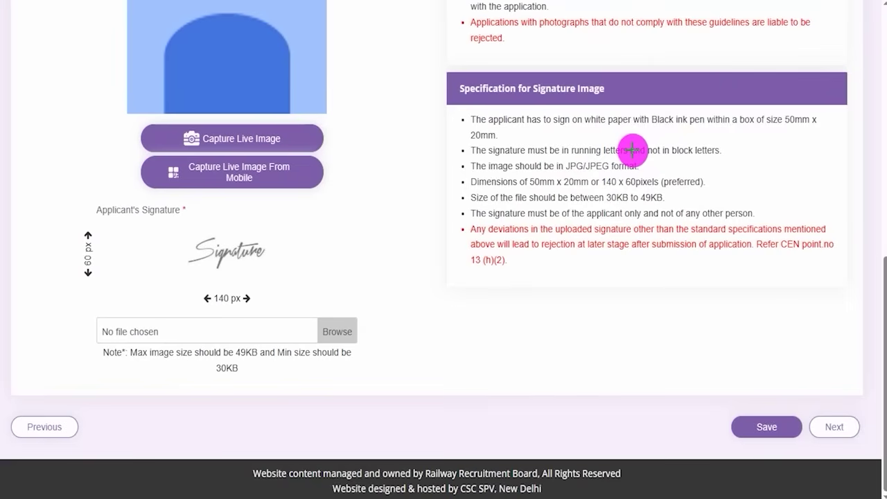
drag(652, 130, 705, 131)
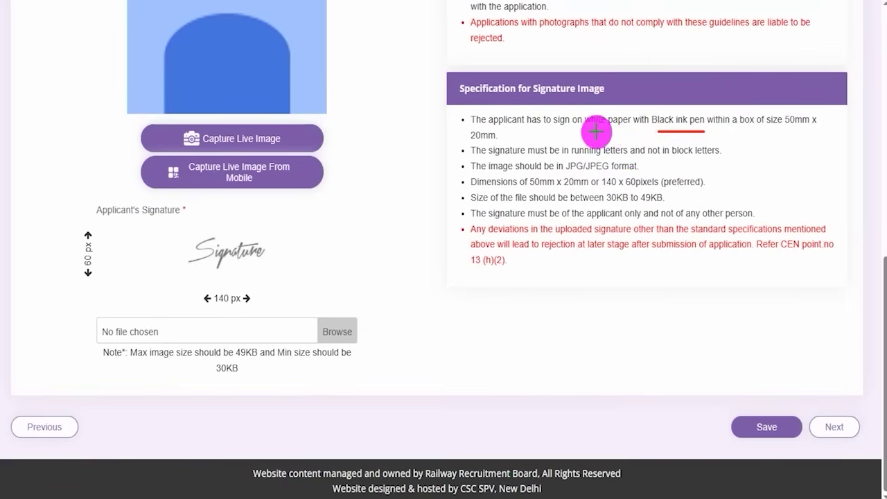
drag(595, 131, 630, 131)
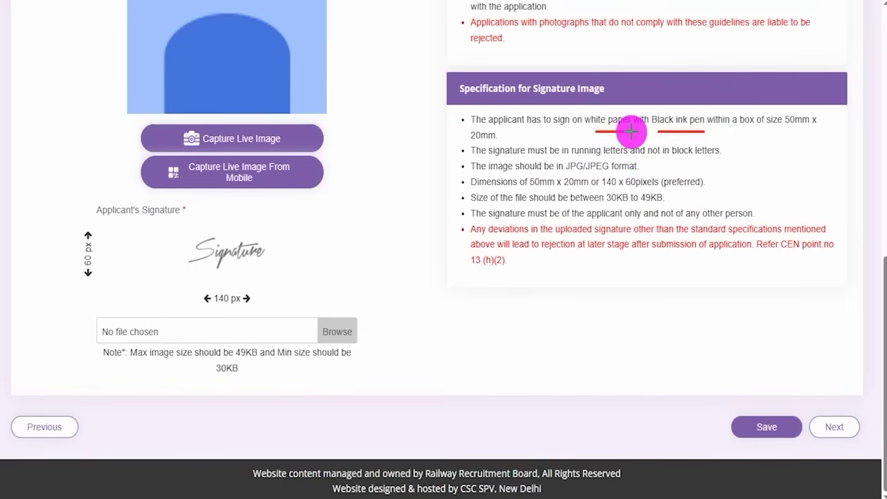
drag(271, 300, 298, 278)
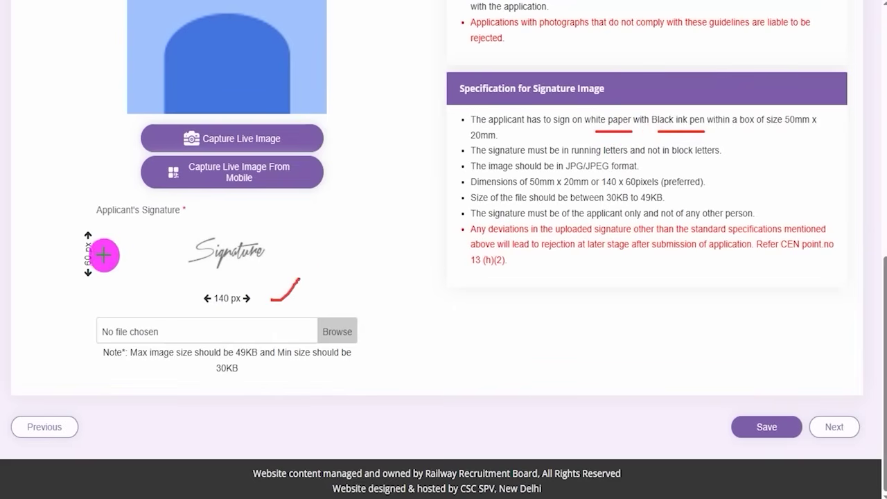
drag(98, 258, 115, 240)
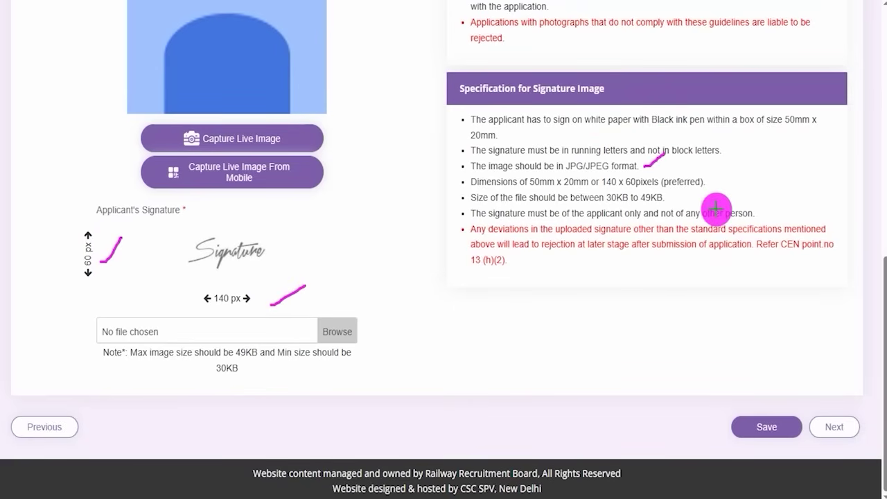
drag(671, 200, 700, 184)
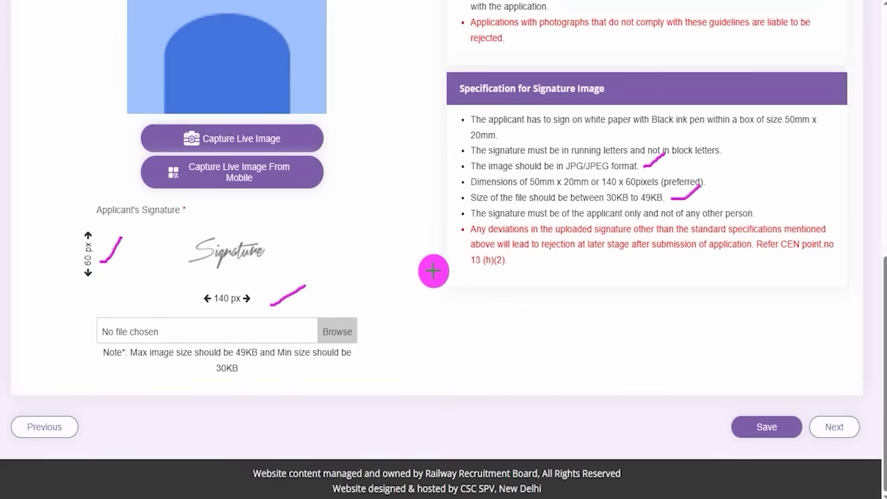
- Upload the applicant's signature JPG file and check it together with the captured photograph
drag(354, 324, 390, 289)
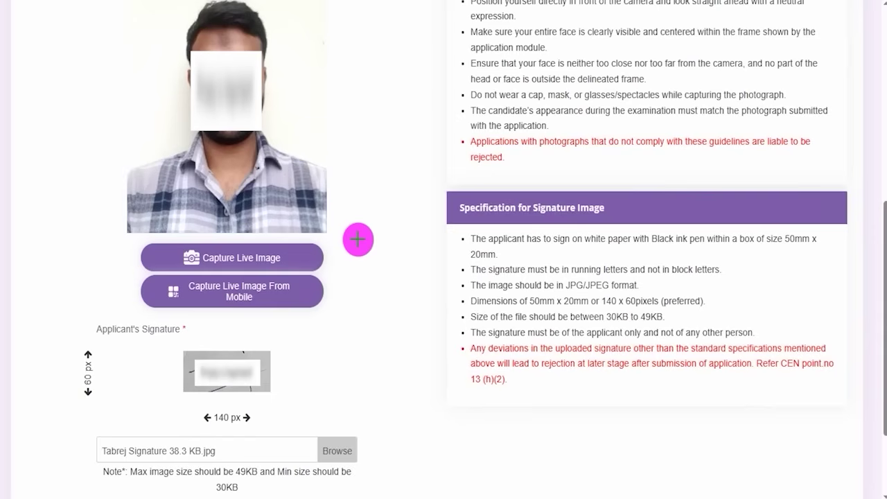
drag(322, 145, 391, 98)
drag(266, 381, 357, 336)
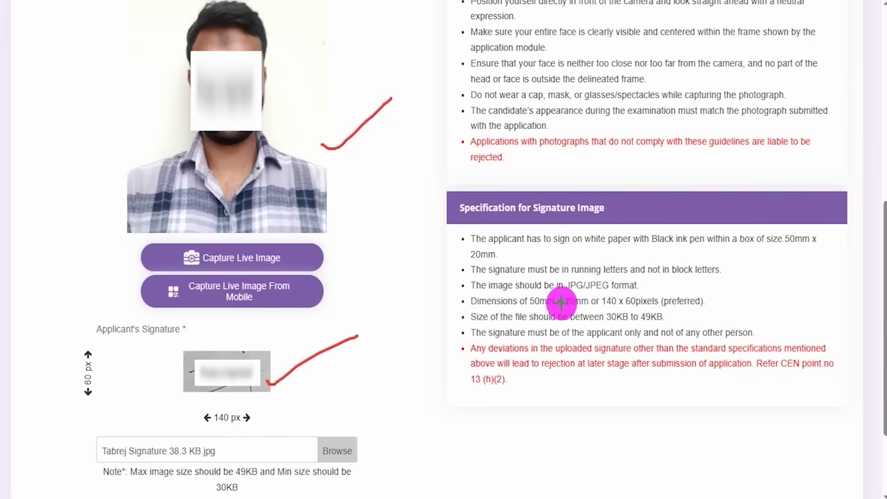
- Save the uploaded profile documents and proceed to the post preference section
scroll(507, 249, down, 2)
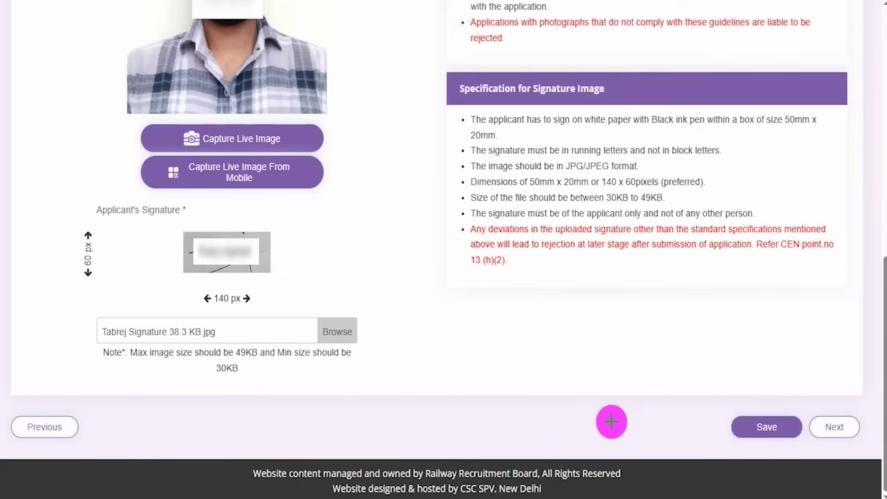
drag(557, 427, 717, 430)
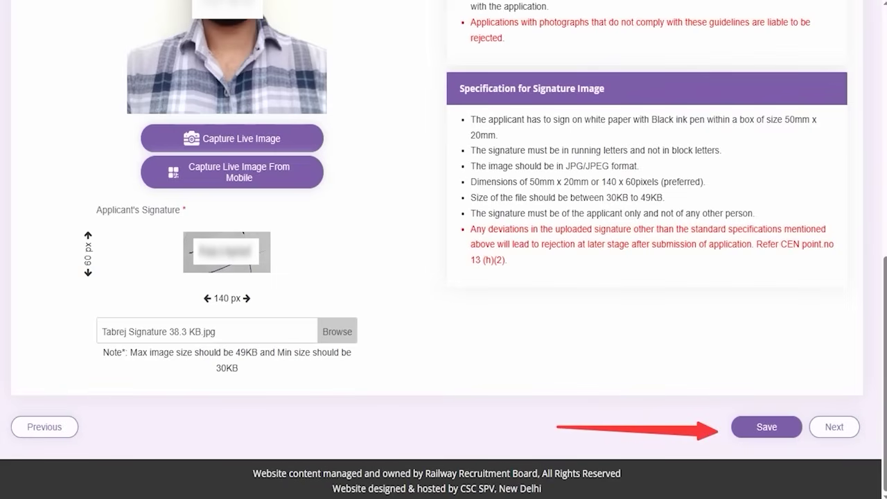
drag(800, 290, 832, 403)
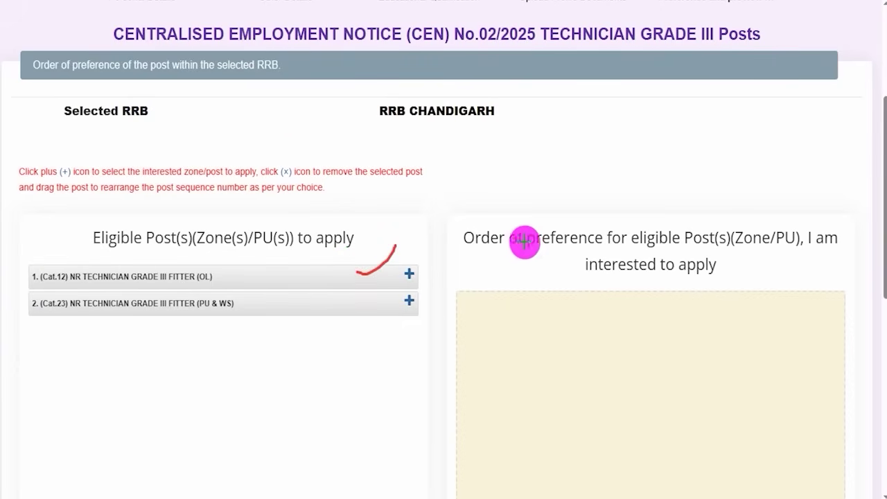
- Add NR Technician Grade III Fitter (PU & WS) as first preference and Fitter (OL) as second for RRB Chandigarh
drag(427, 125, 492, 119)
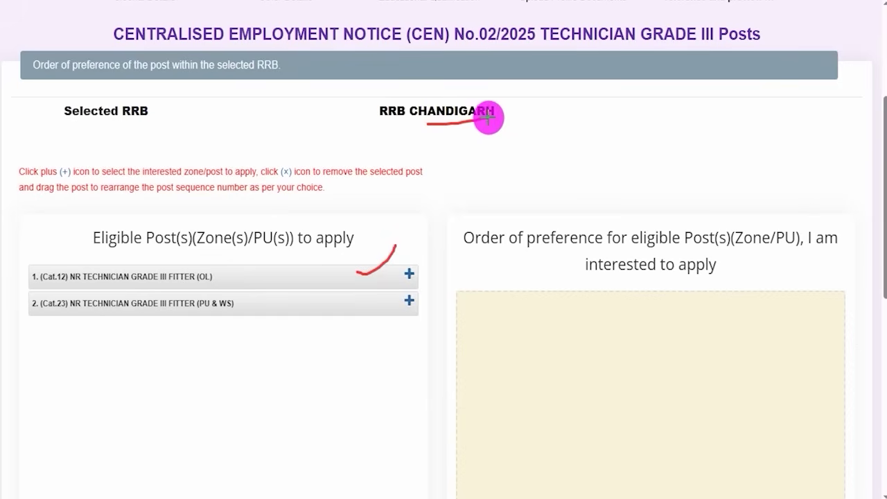
drag(341, 306, 363, 296)
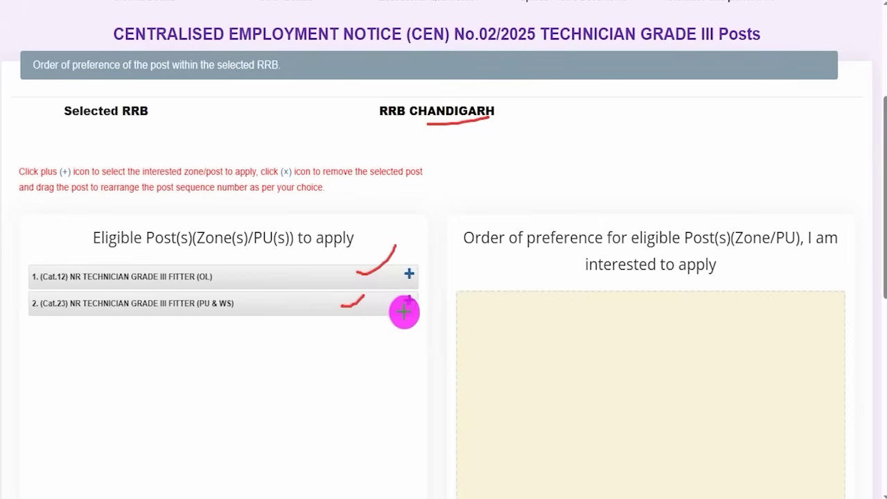
drag(412, 309, 430, 291)
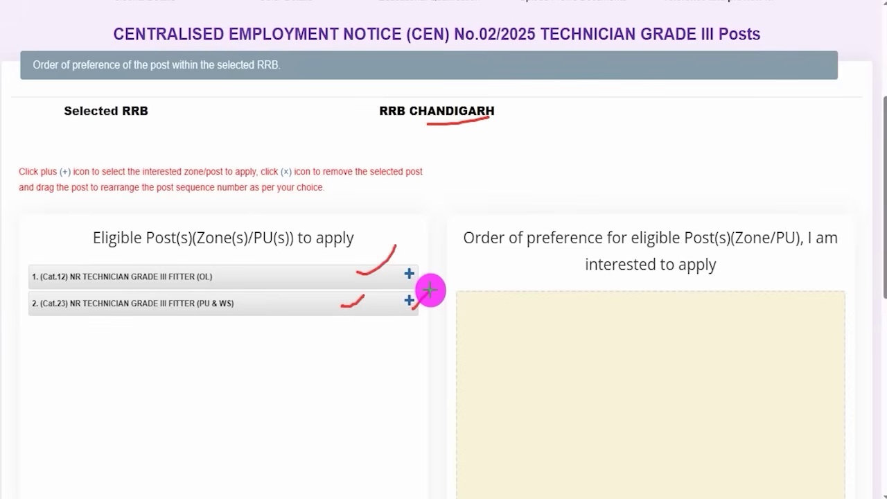
key(Escape)
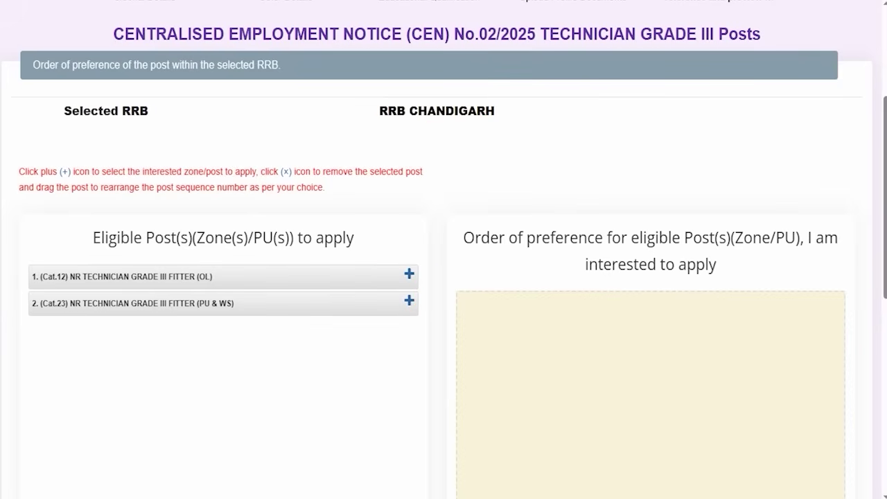
click(408, 300)
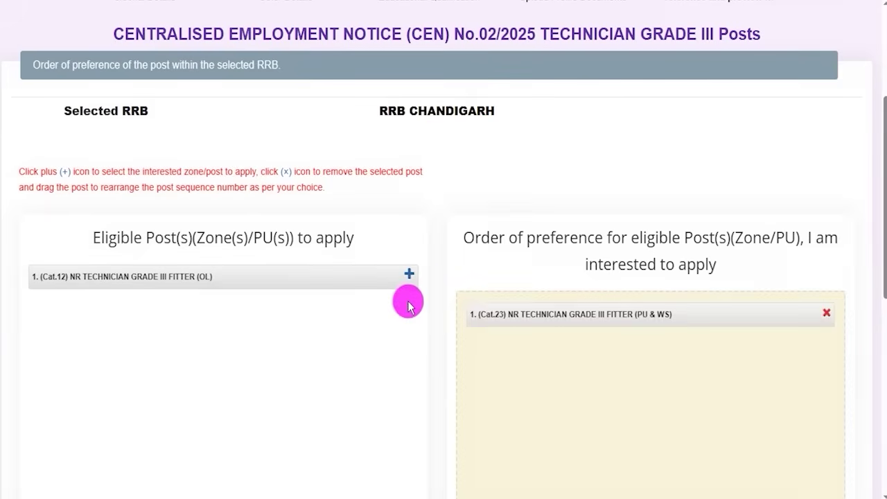
click(409, 282)
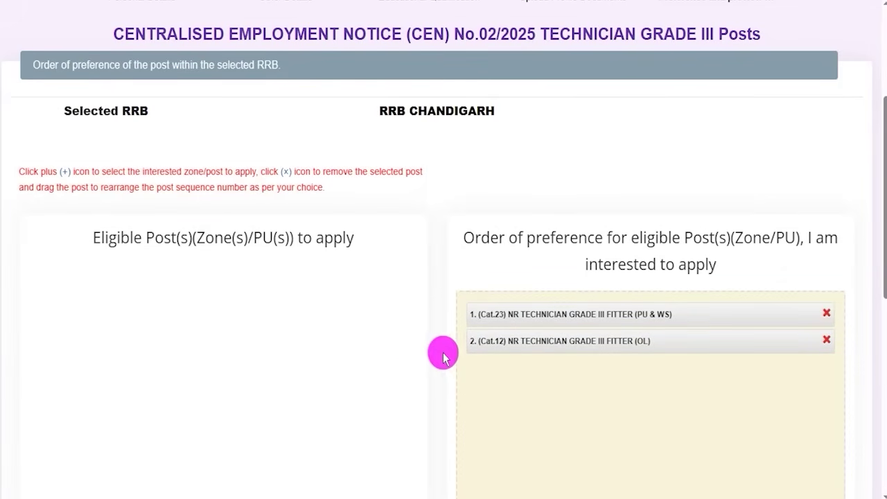
- Confirm that the order of post preference was checked and accept the eligibility declaration, ending at the place field
scroll(443, 356, down, 7)
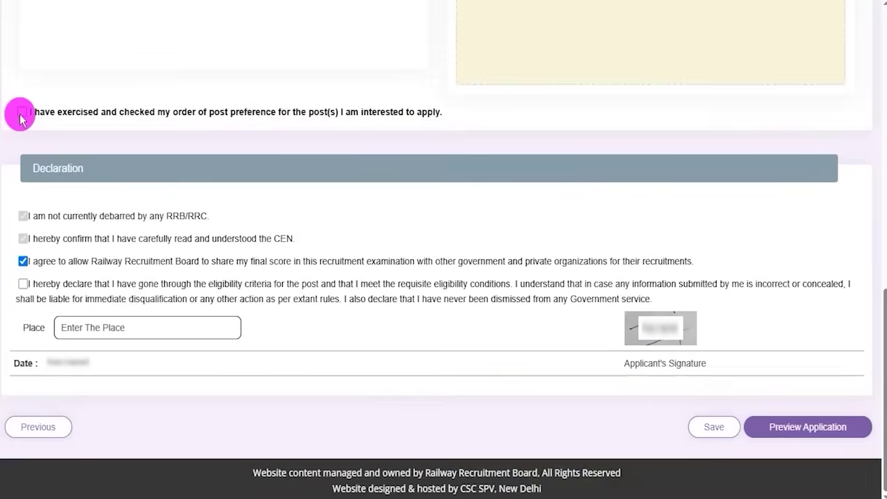
click(23, 112)
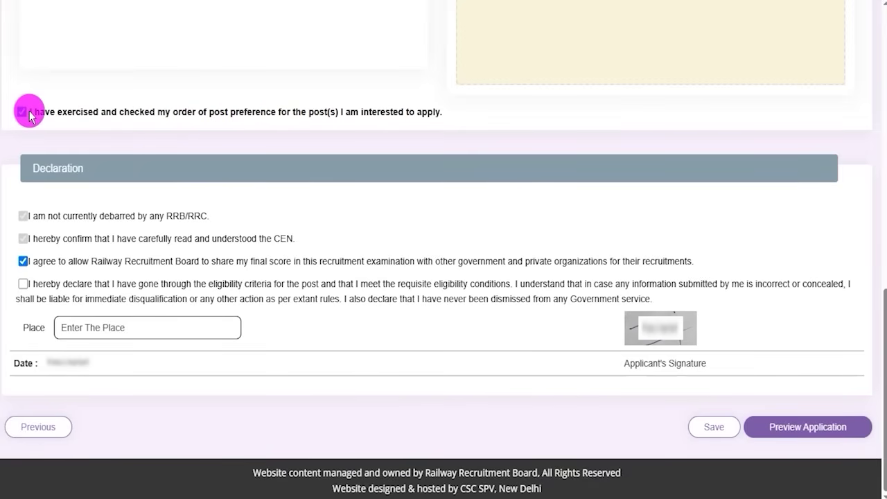
click(24, 285)
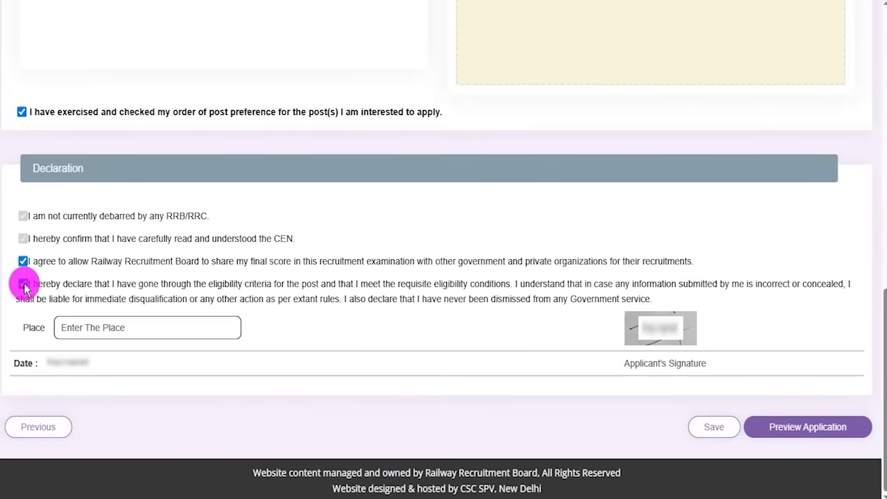
drag(24, 329, 83, 332)
click(101, 328)
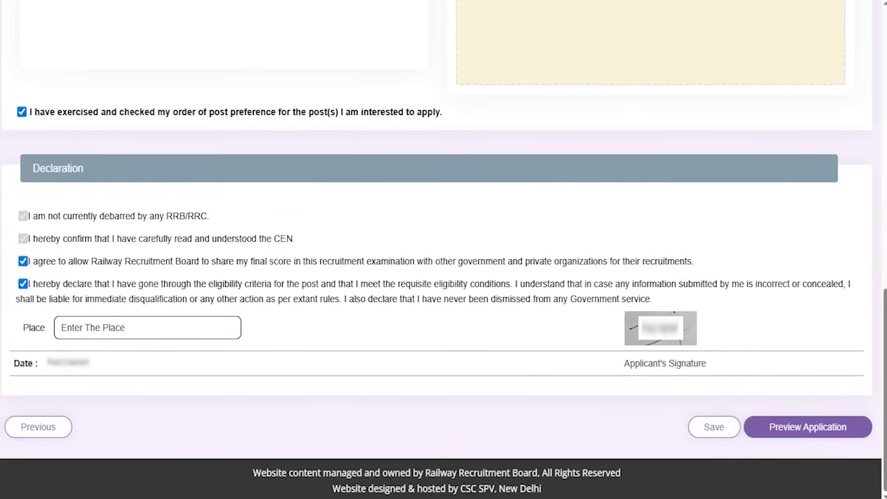
- Save the preferences, open the application preview, and check its age relaxation, exam language, post preference and declaration details
mouse_move(516, 427)
mouse_down()
mouse_move(607, 437)
mouse_move(676, 428)
mouse_up()
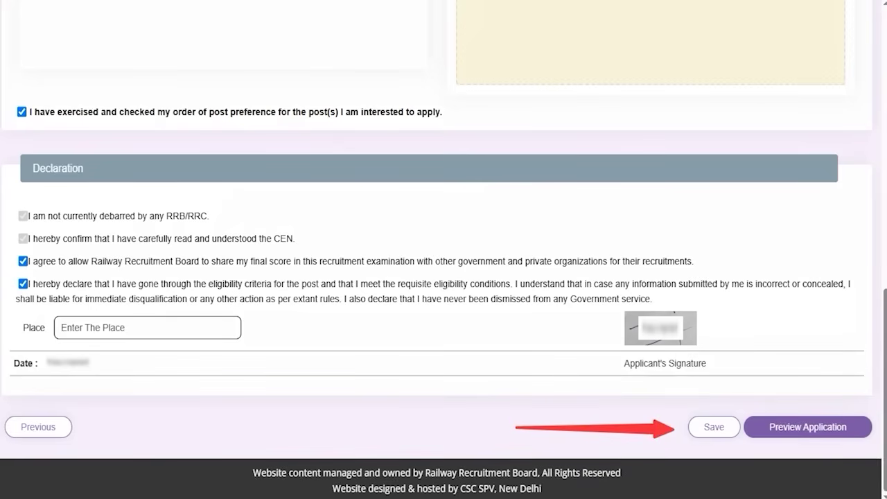
drag(845, 281, 833, 378)
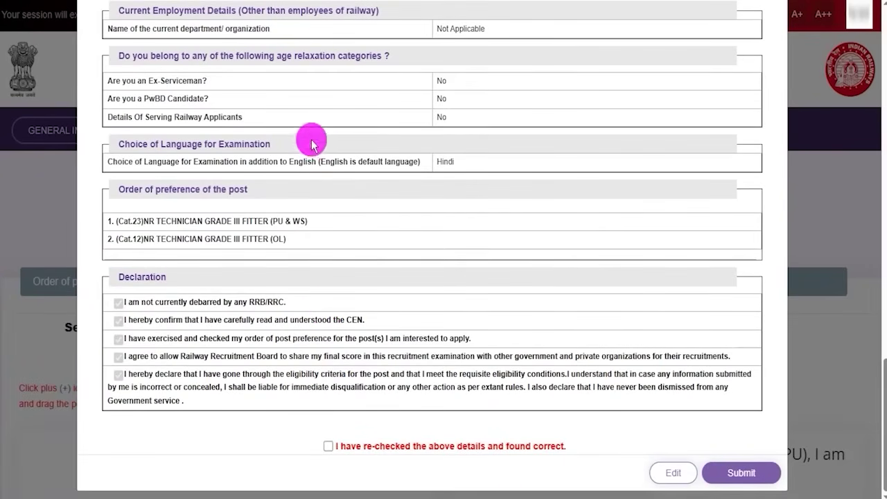
drag(172, 82, 201, 85)
drag(181, 99, 224, 117)
drag(173, 162, 203, 165)
click(233, 290)
drag(194, 338, 308, 337)
click(274, 432)
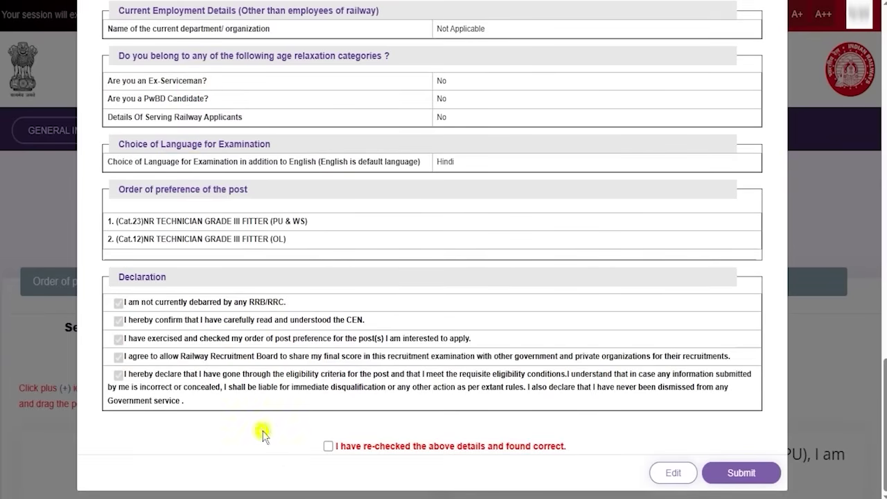
- Certify that the previewed details were re-checked and found correct, and submit the application, accepting that no corrections are possible
click(328, 447)
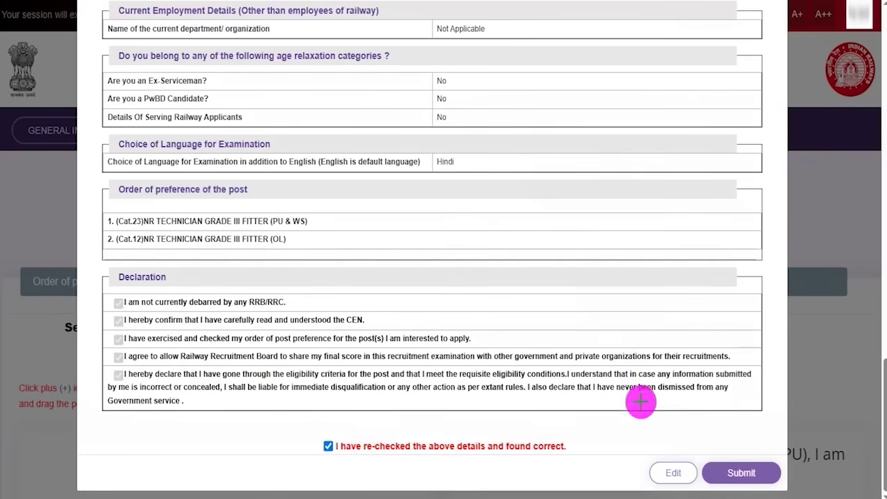
drag(487, 469, 638, 474)
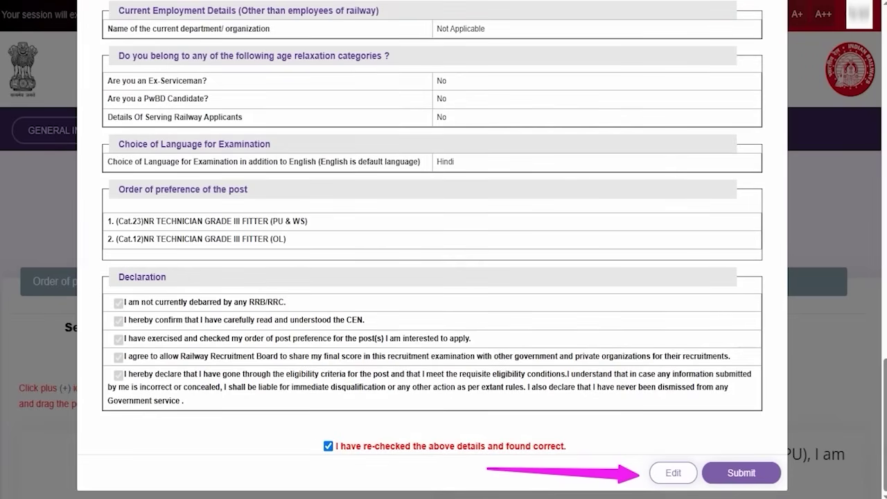
drag(758, 321, 750, 434)
click(741, 473)
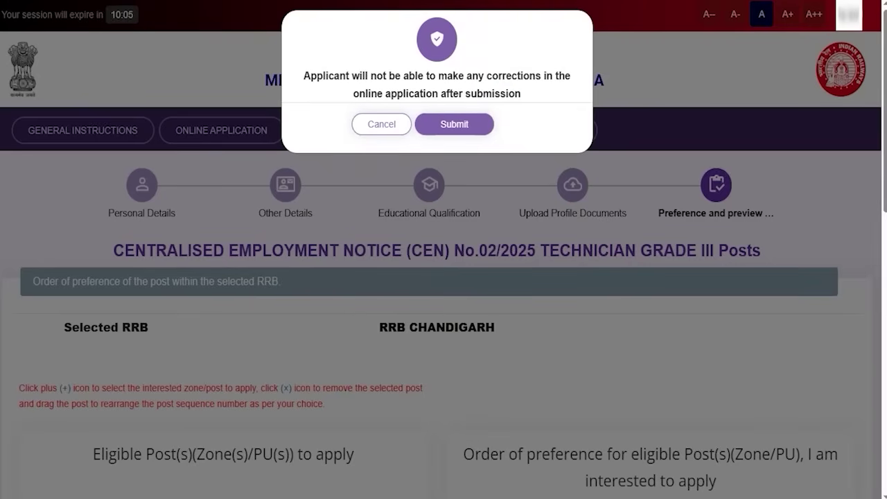
drag(578, 124, 502, 125)
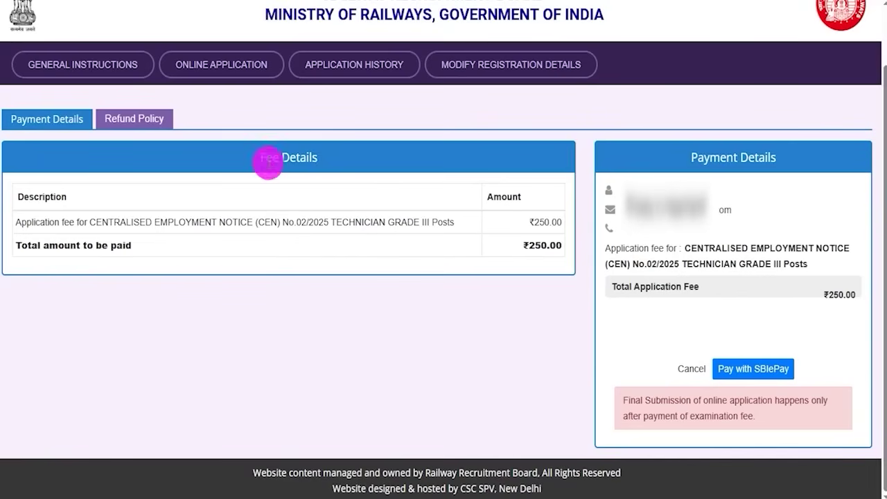
- Compare the payable application fee with the category-wise fees and refunds for Gen/OBC/EWS and SC/ST/PH/Female candidates
drag(262, 158, 317, 159)
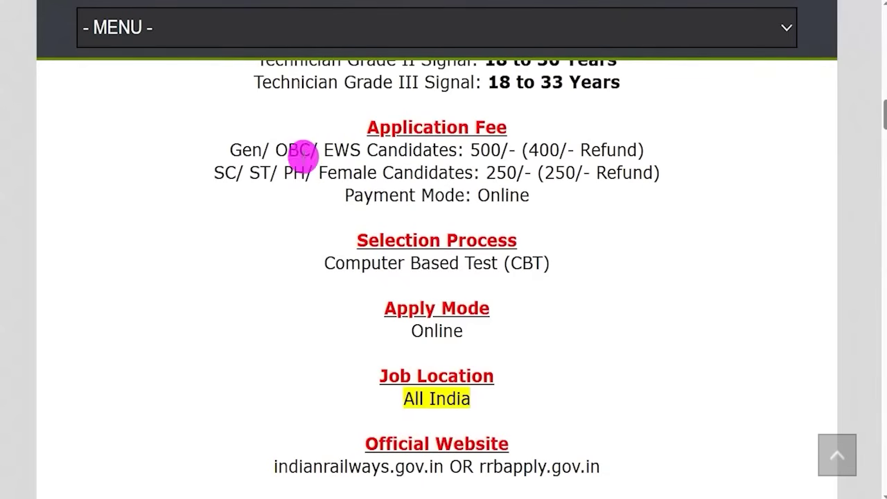
drag(242, 149, 622, 150)
drag(225, 173, 639, 178)
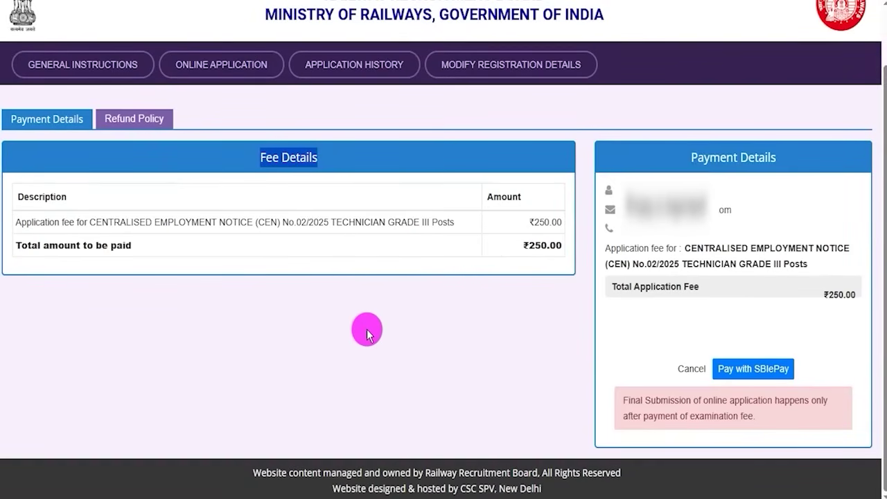
click(366, 332)
drag(531, 221, 562, 245)
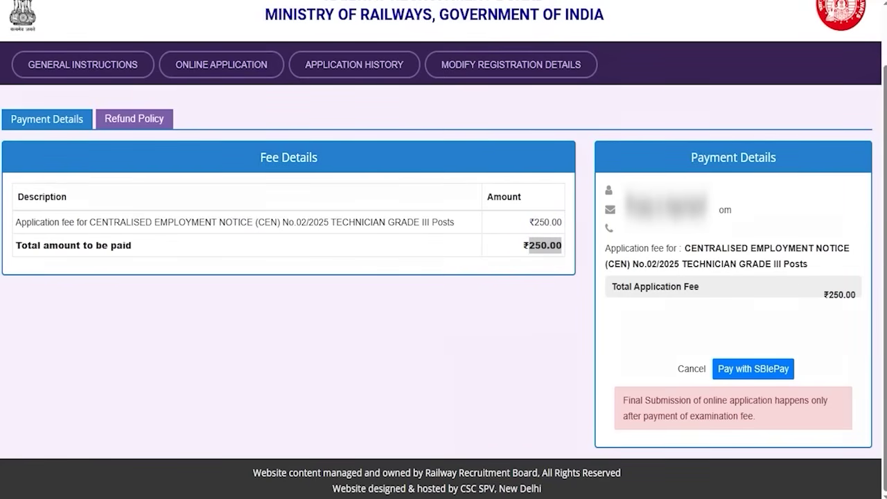
- Start paying the application fee through SBIePay, agree to the payment terms and conditions, and proceed to the payment gateway
drag(801, 282, 755, 355)
click(755, 367)
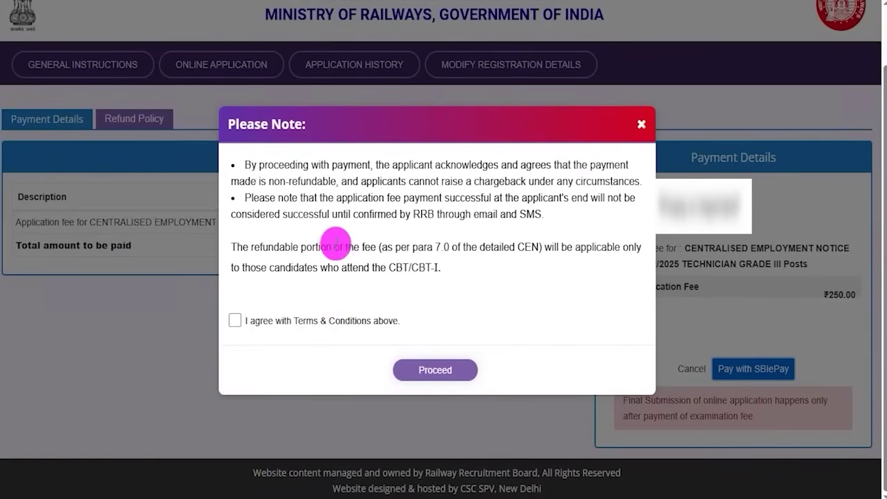
click(235, 321)
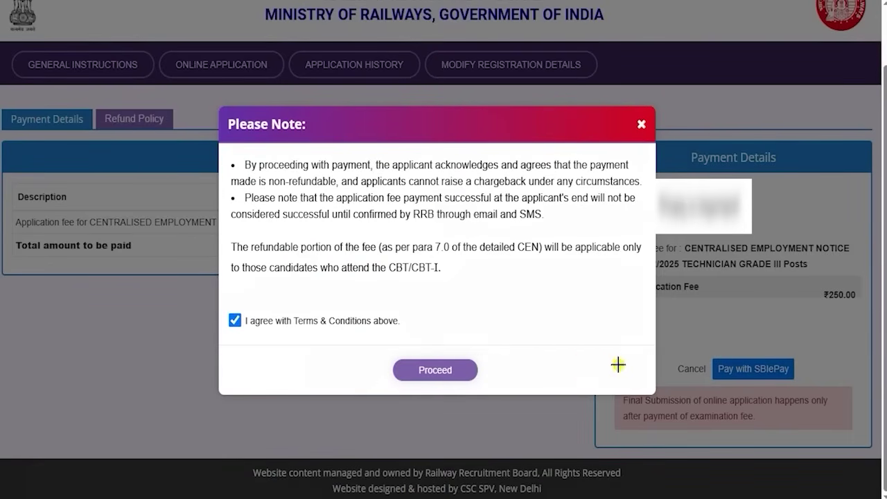
click(474, 370)
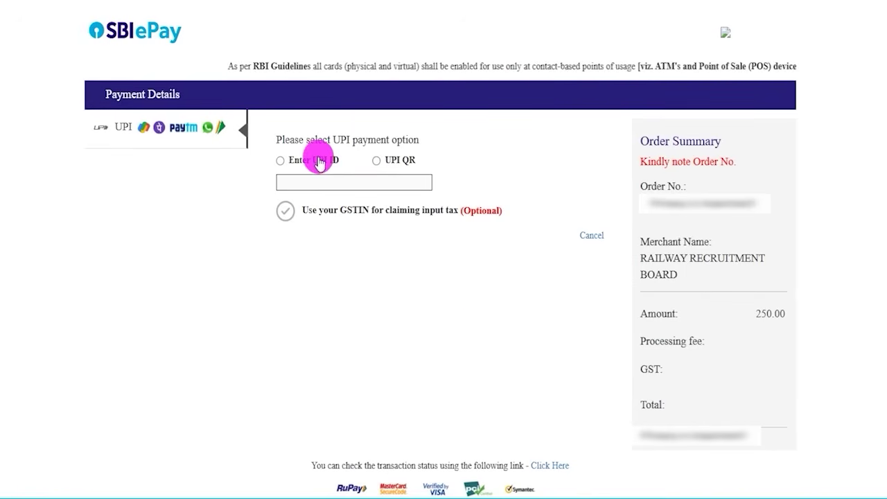
- Look at the UPI ID option, then choose UPI QR as the payment method and proceed to pay the application fee
drag(305, 142, 395, 143)
click(396, 142)
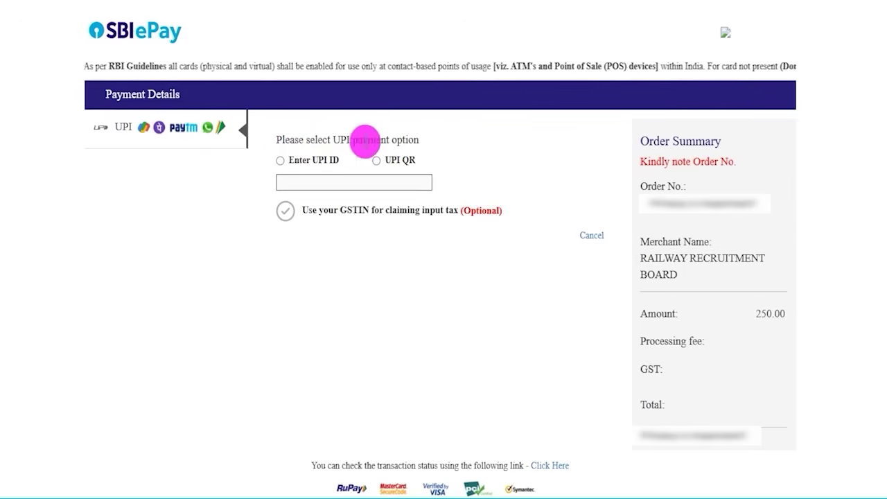
click(280, 160)
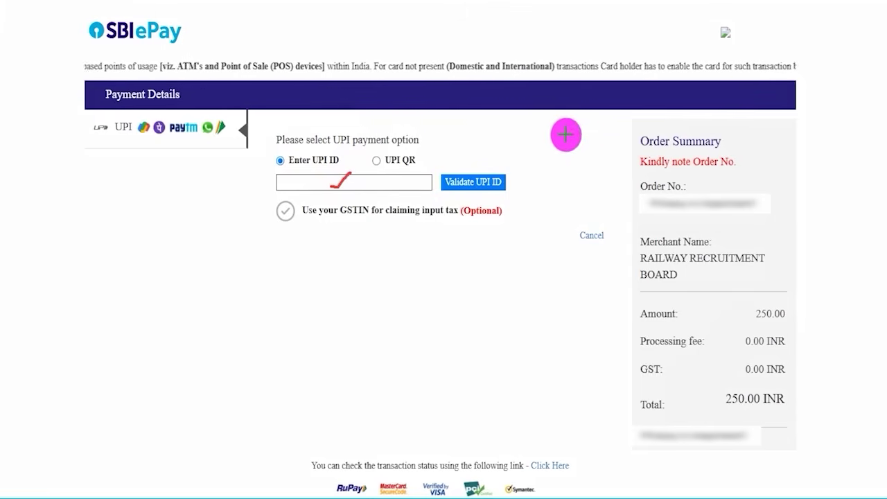
drag(600, 135, 518, 173)
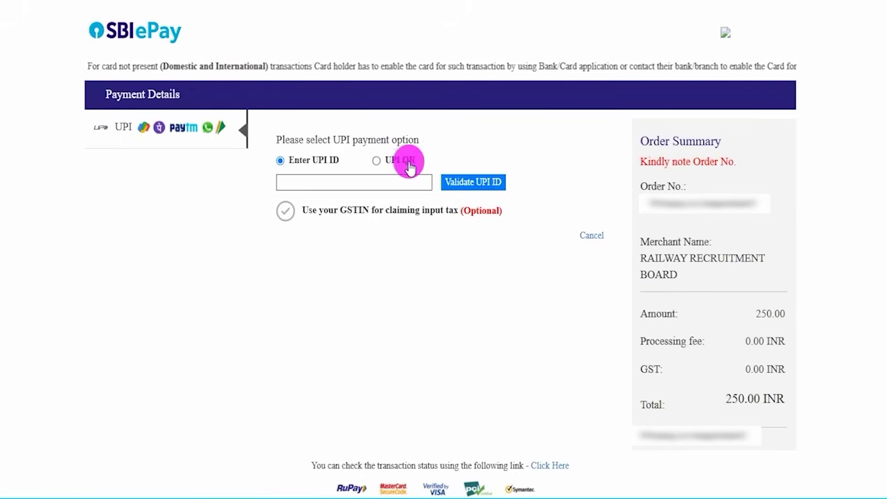
click(378, 161)
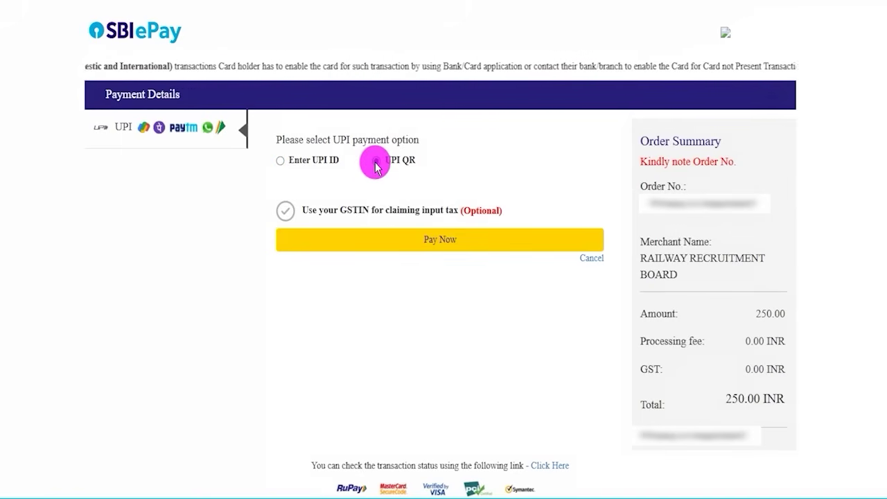
click(422, 240)
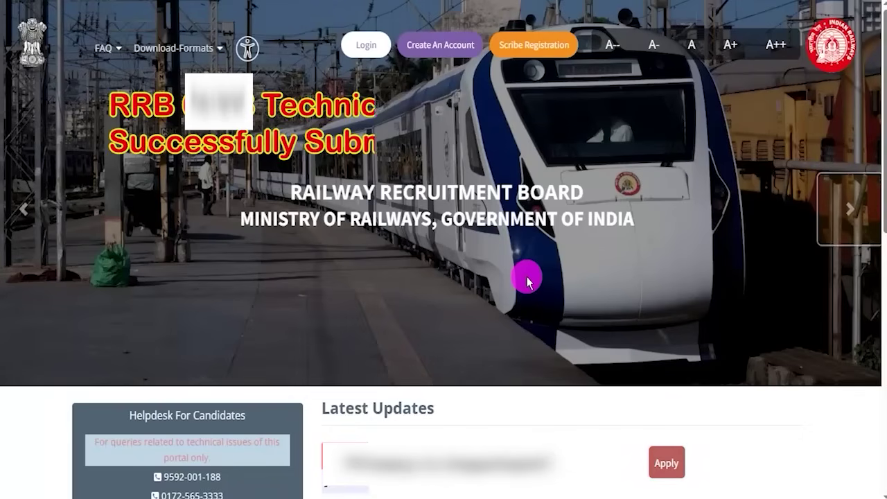
click(852, 215)
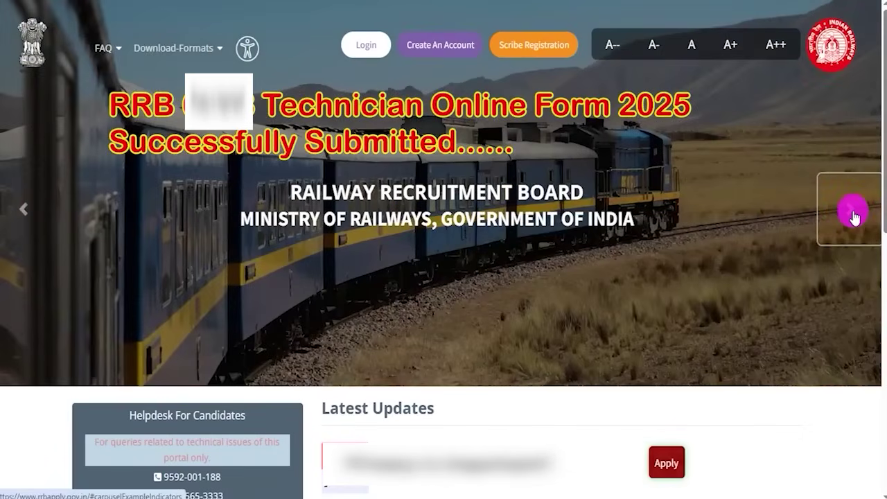
click(852, 215)
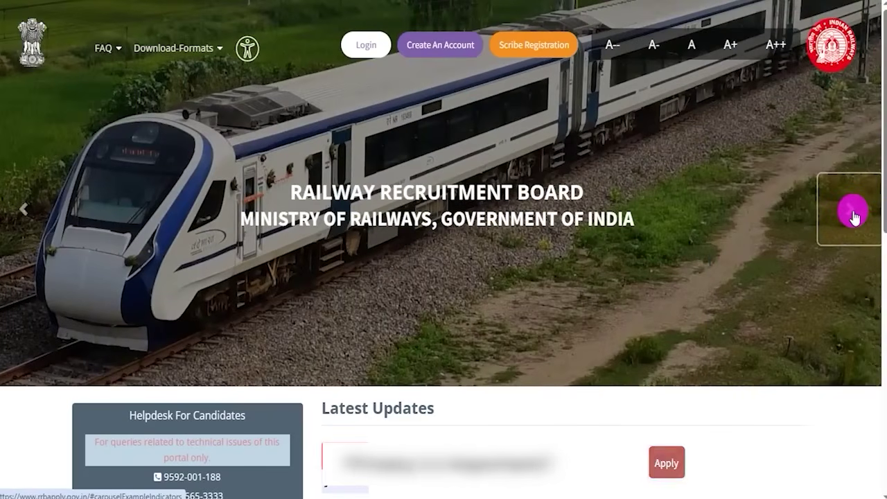
click(852, 214)
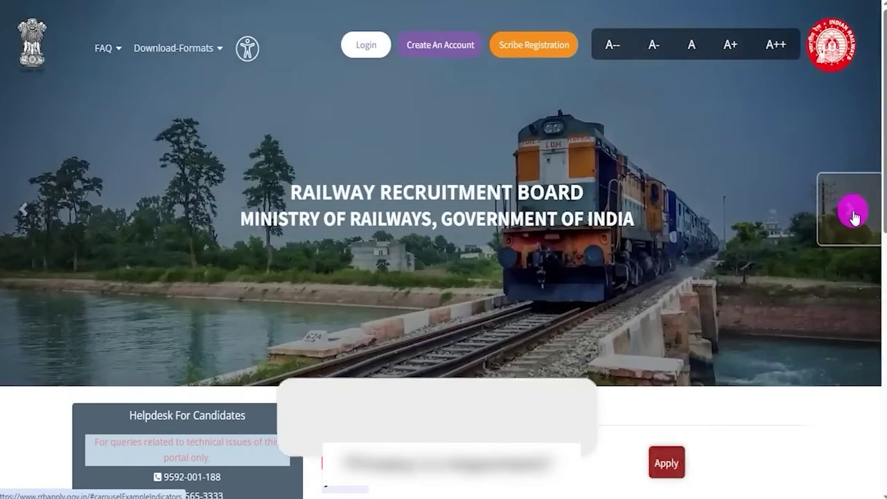
click(853, 214)
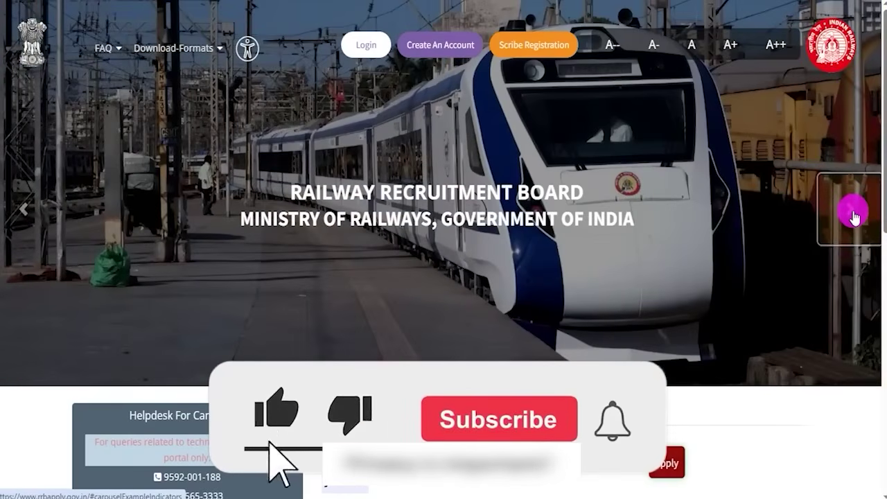
click(853, 214)
click(853, 215)
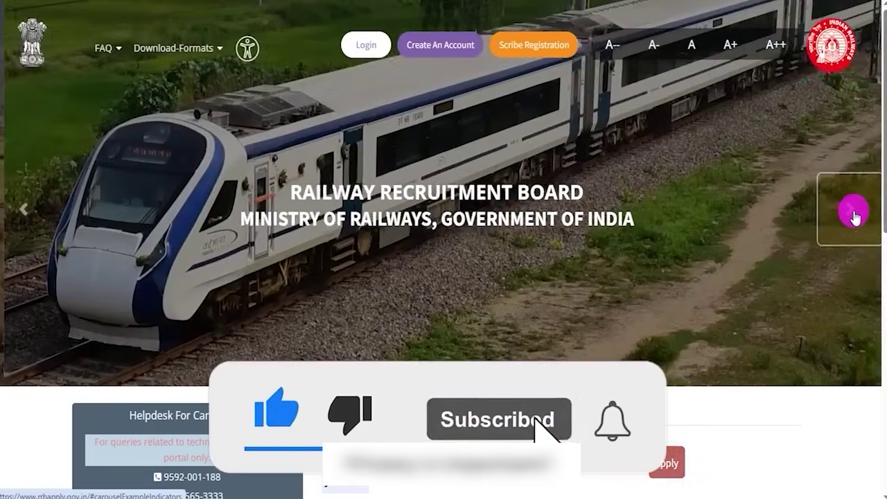
click(853, 215)
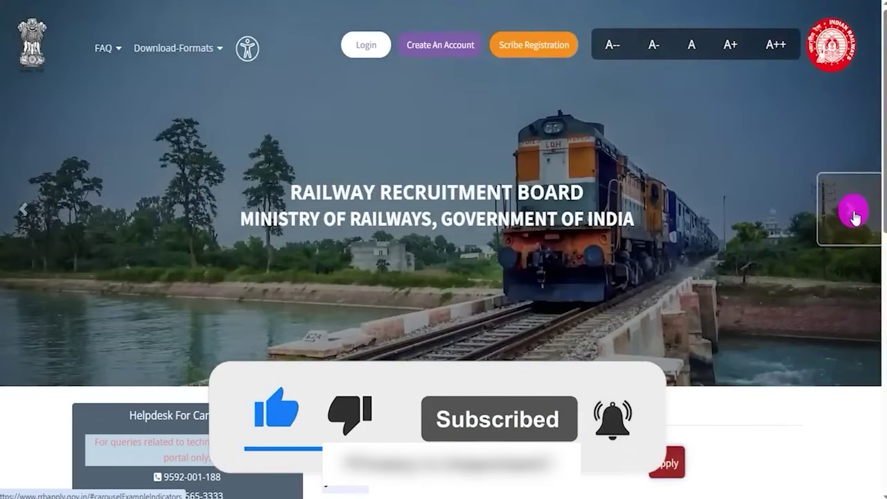
click(853, 214)
click(853, 215)
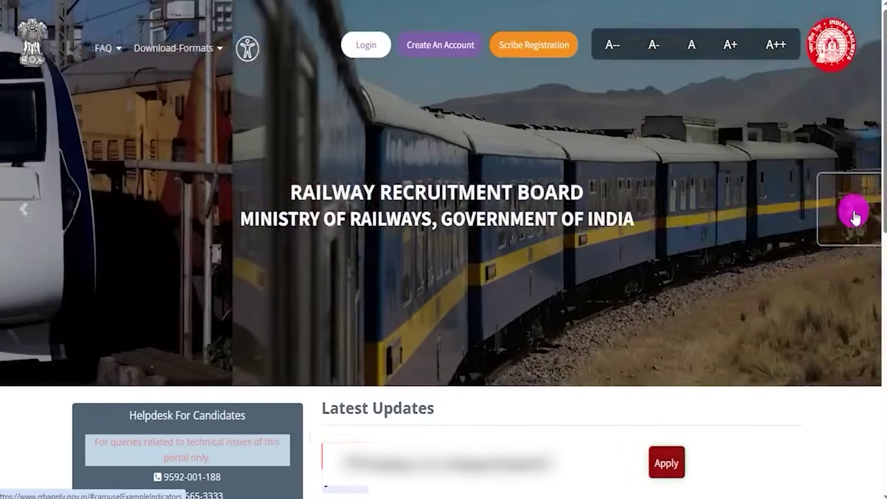